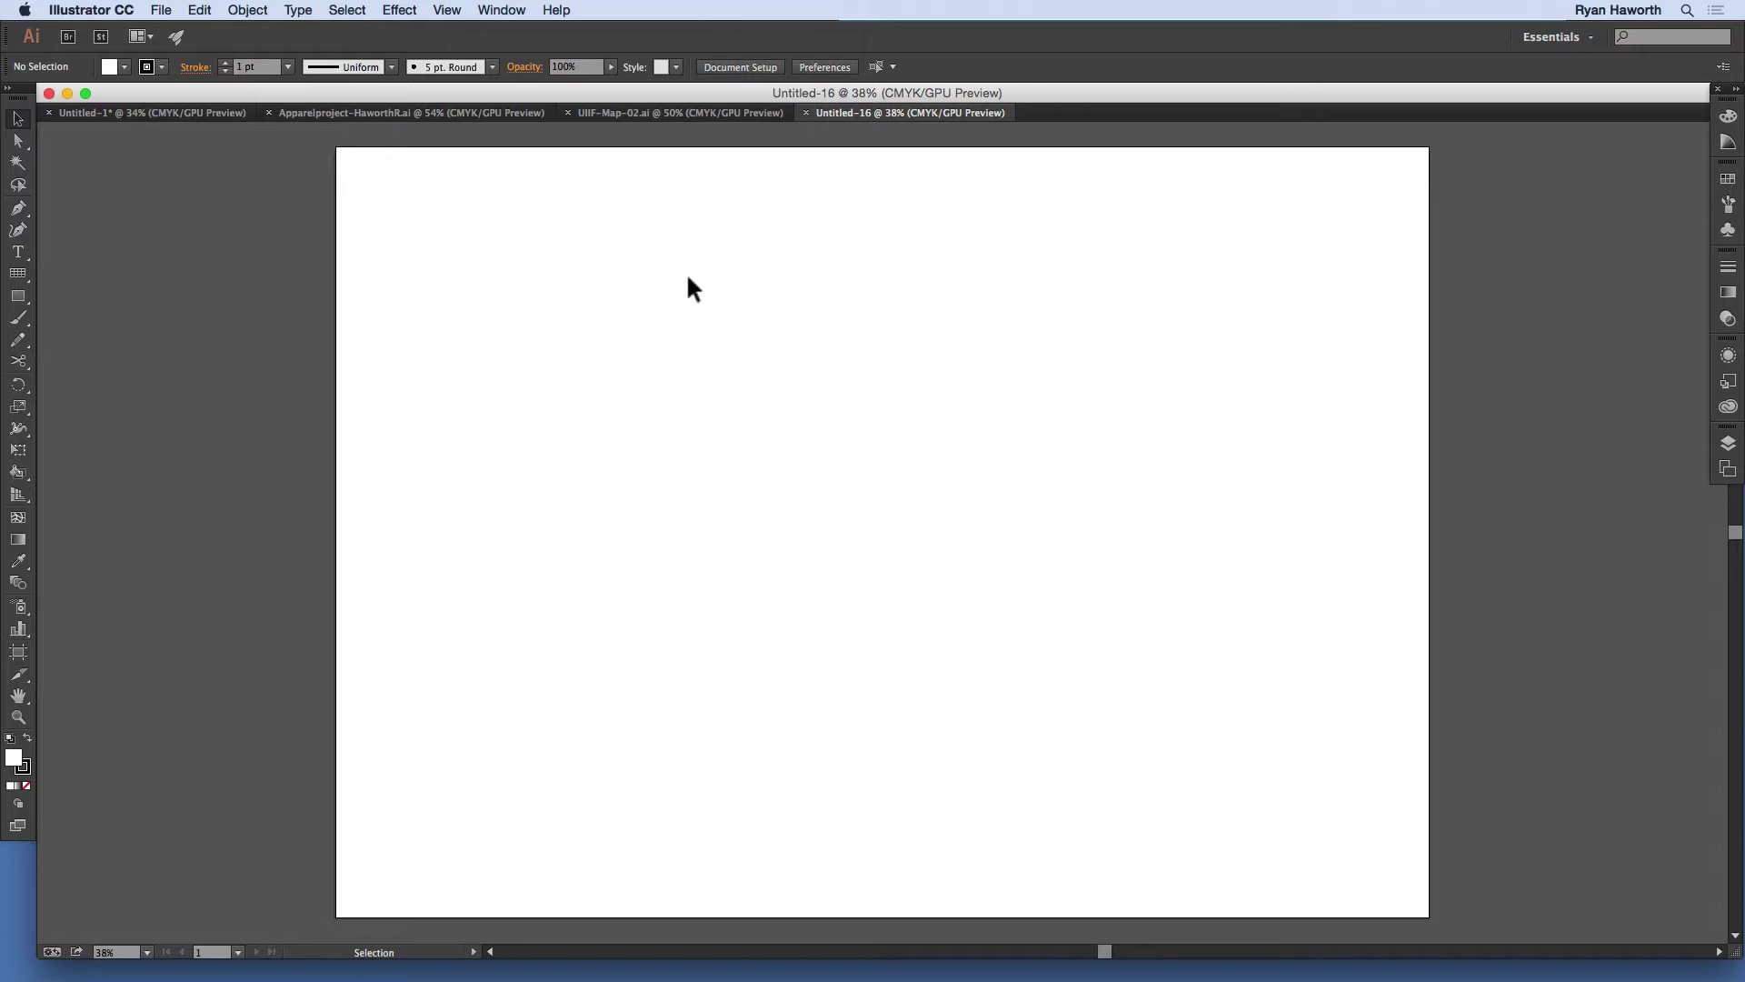
Step: Load idahomap.gif from the Window-Map folder through File > Place with Link checked
left_click(160, 10)
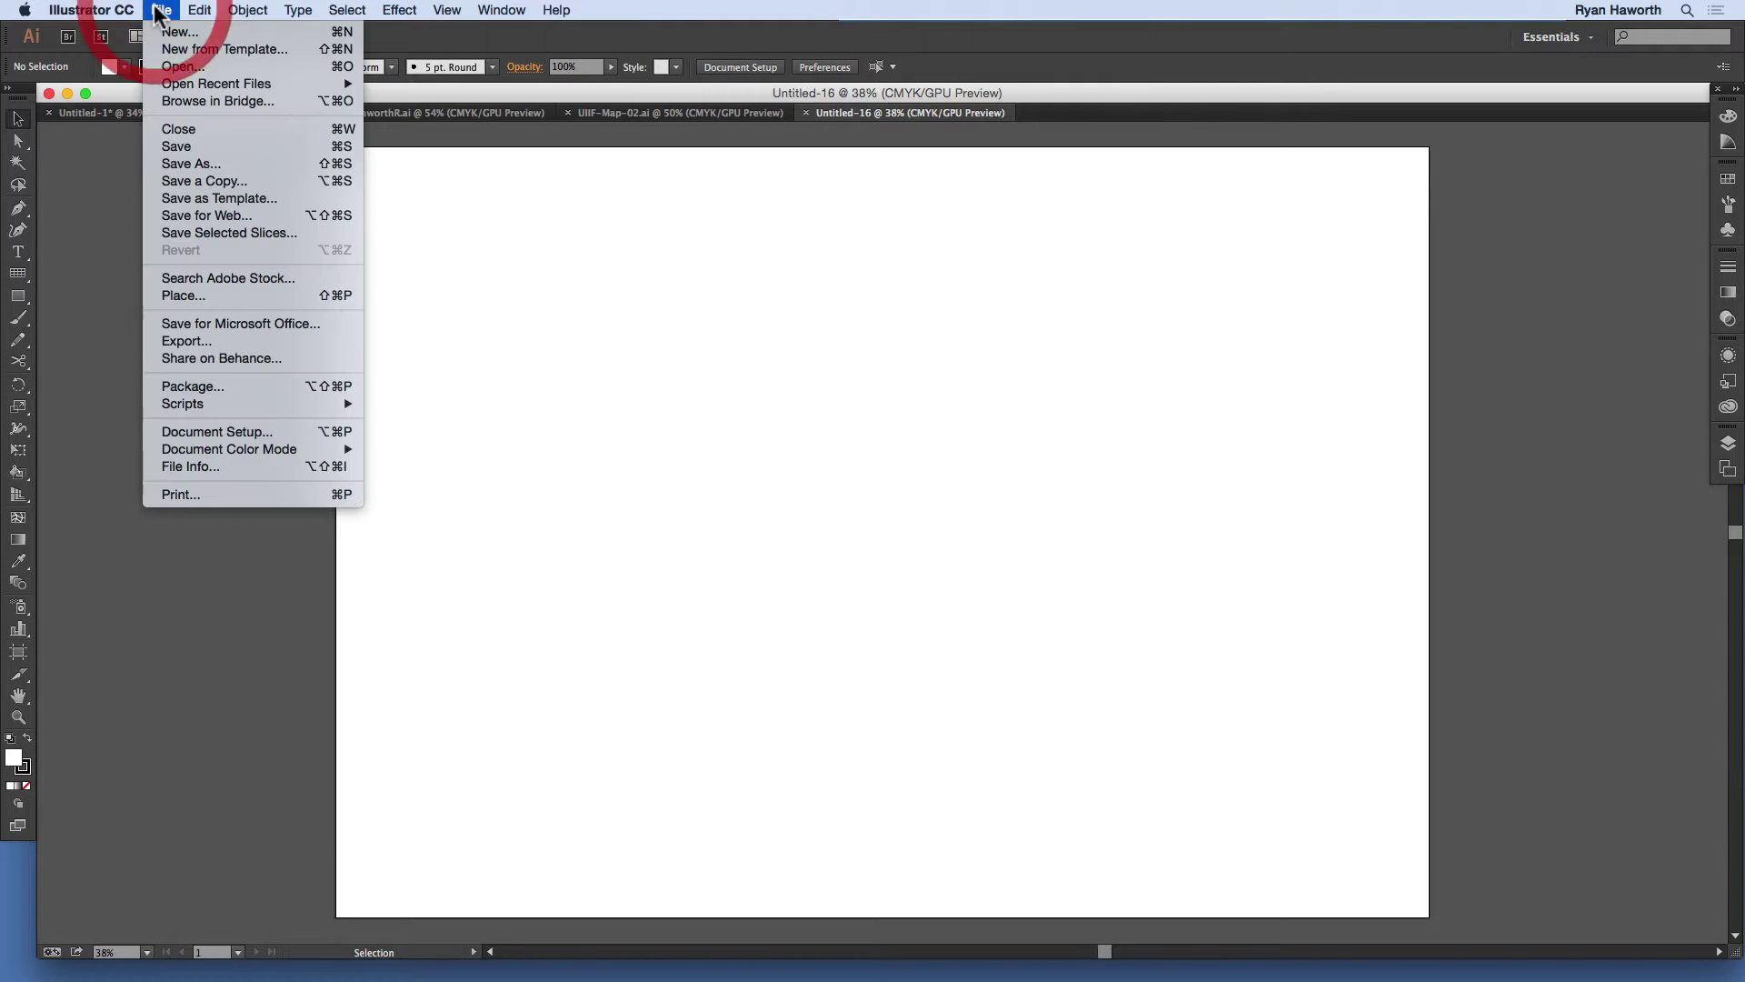
left_click(293, 295)
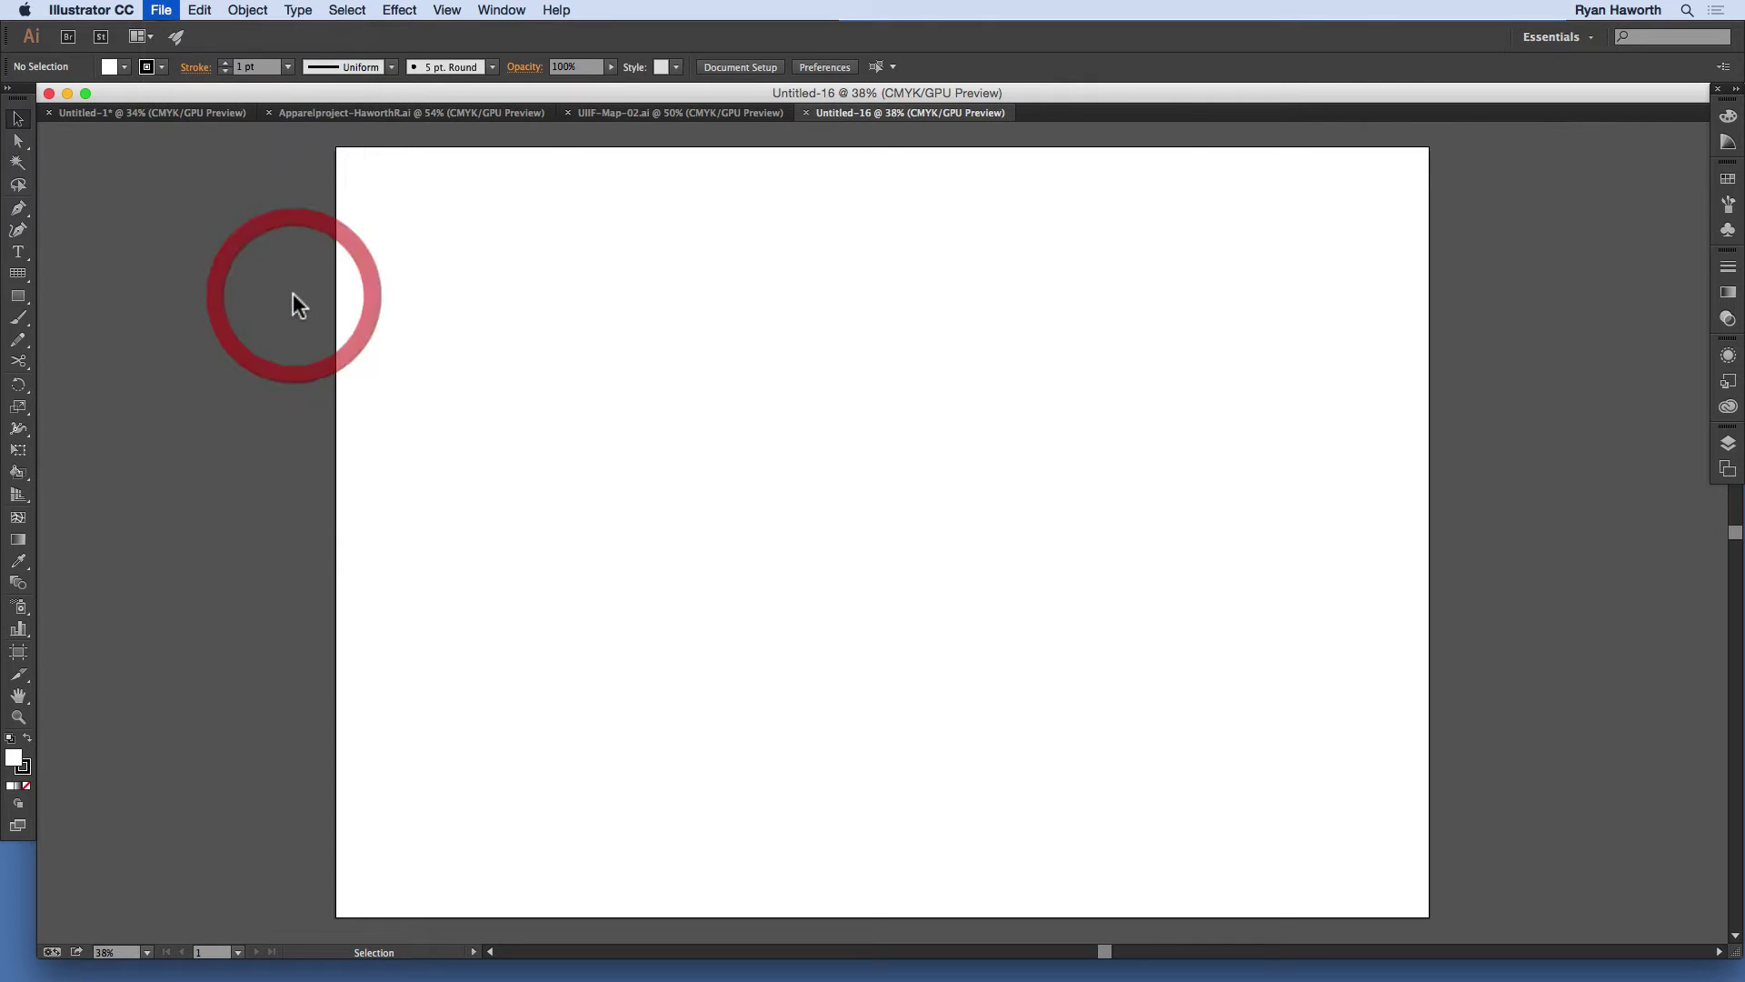
left_click(805, 368)
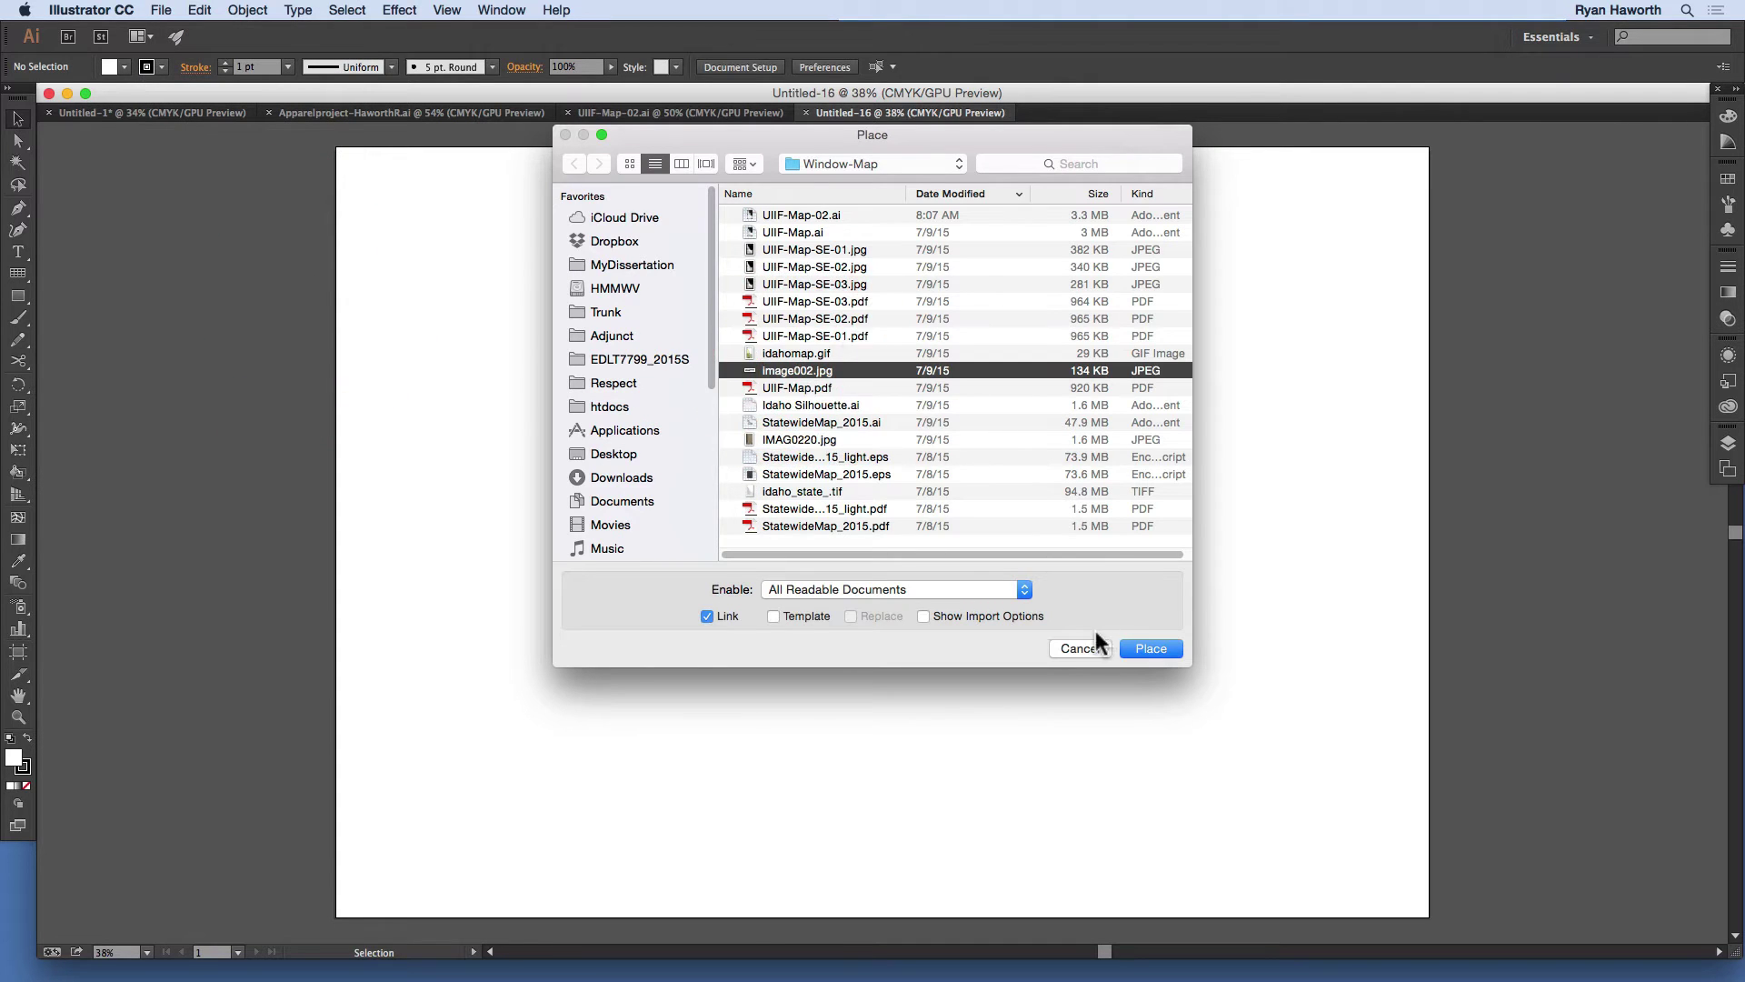
left_click(809, 352)
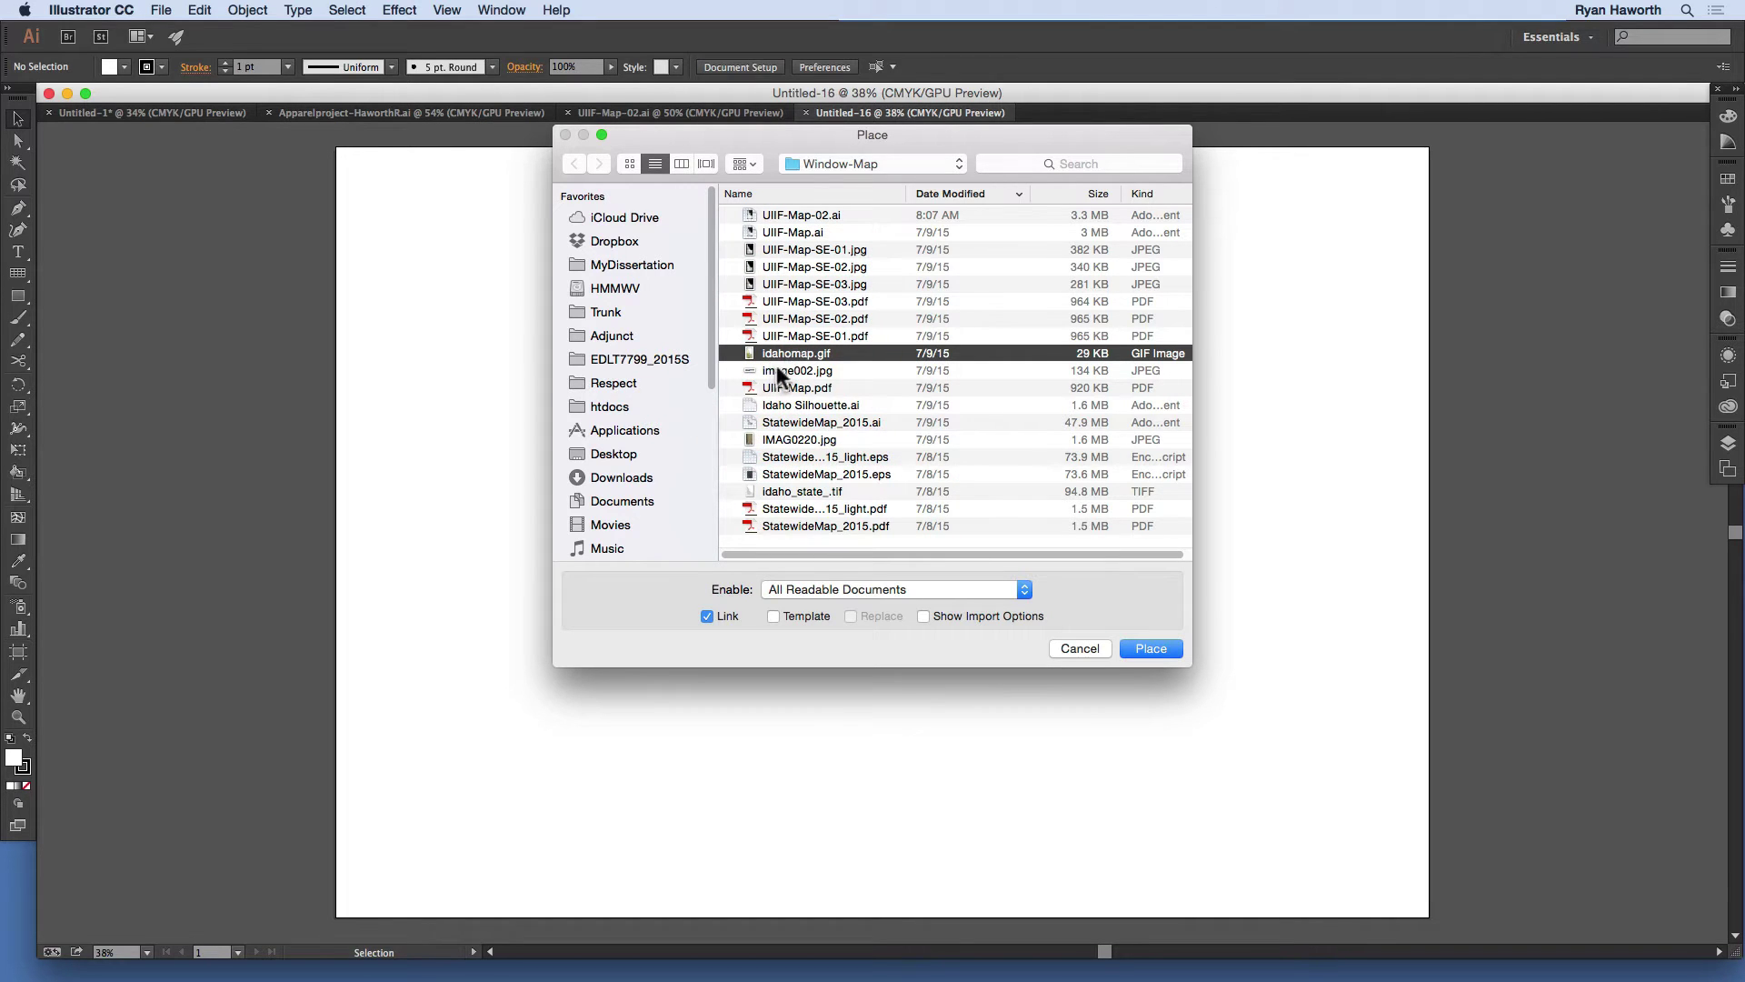
left_click(1131, 648)
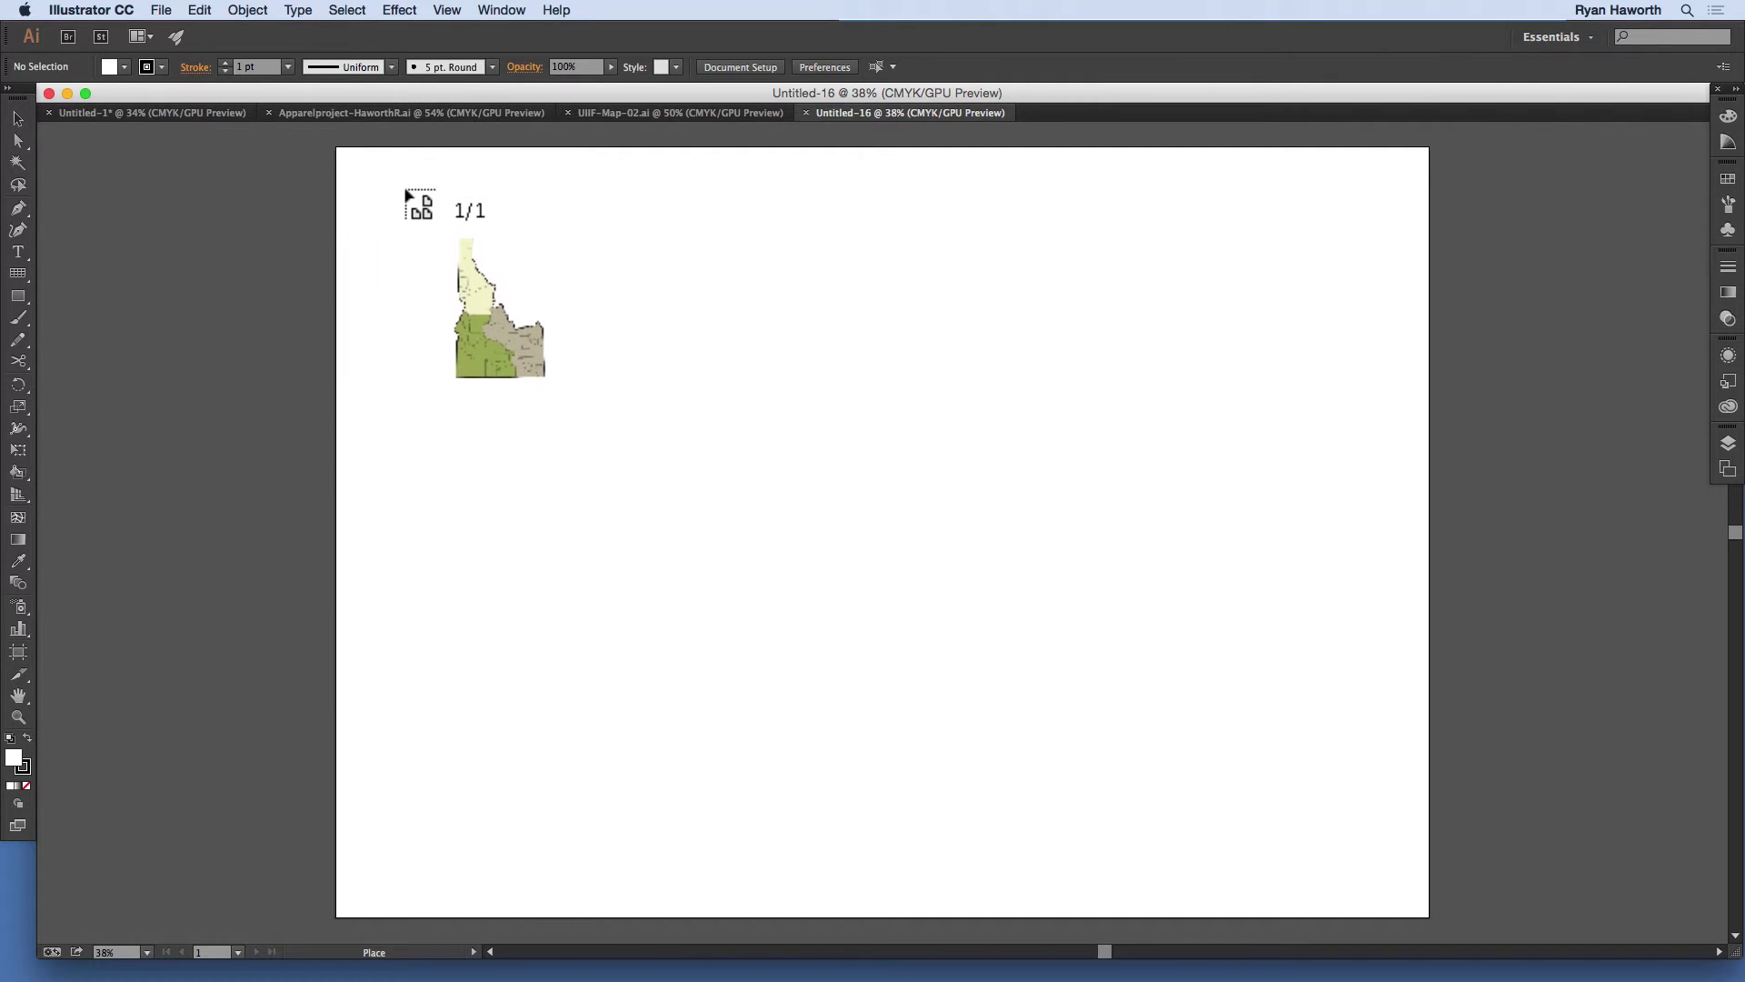
Step: Drag out the placed Idaho map from the artboard's top-left, then deselect and reselect it
left_click_drag(391, 180, 762, 620)
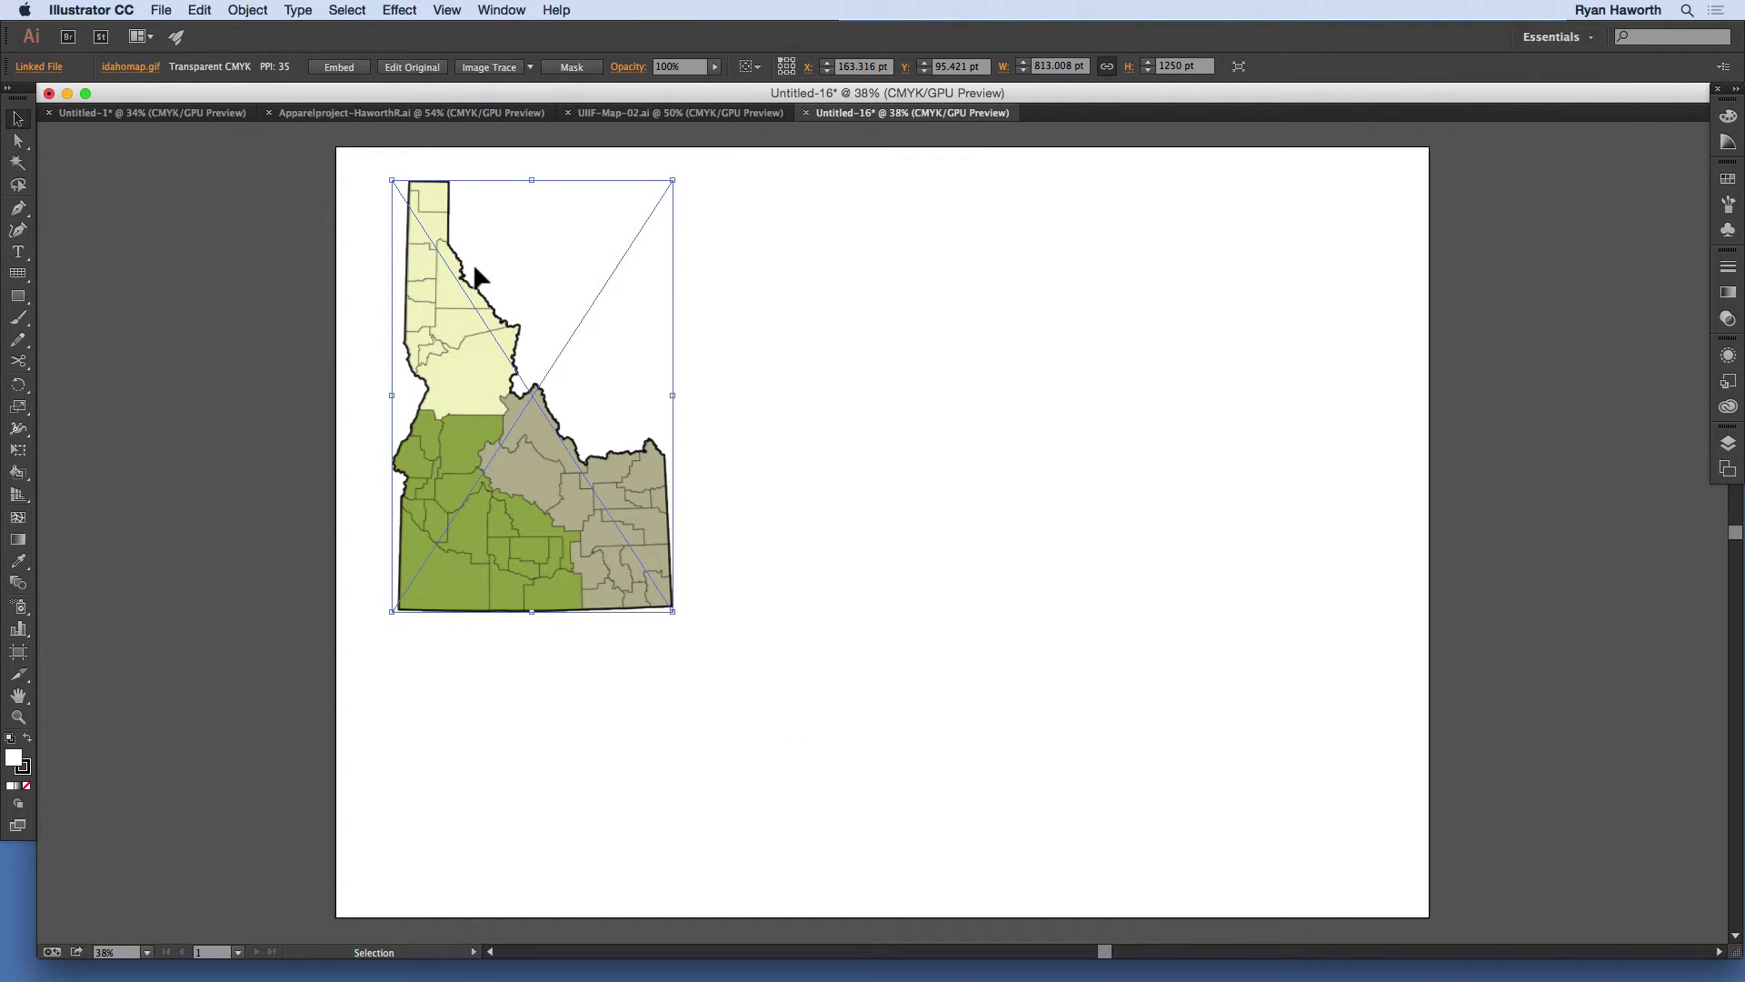
left_click(361, 202)
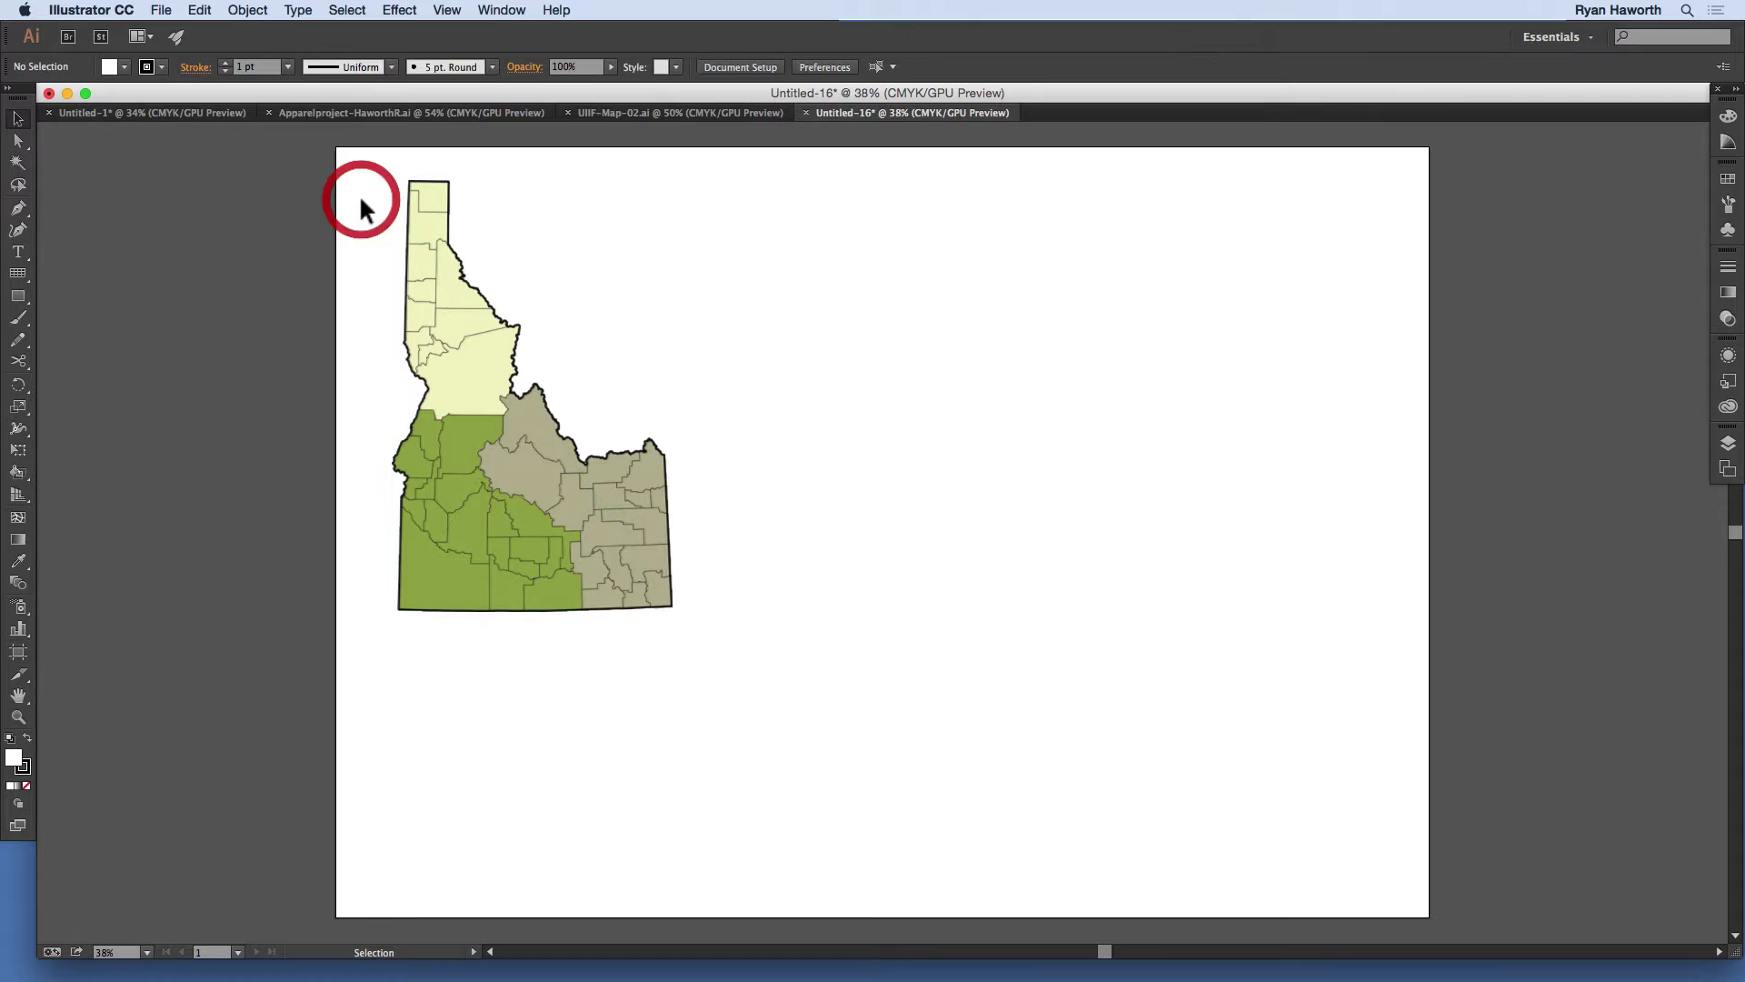
left_click(505, 256)
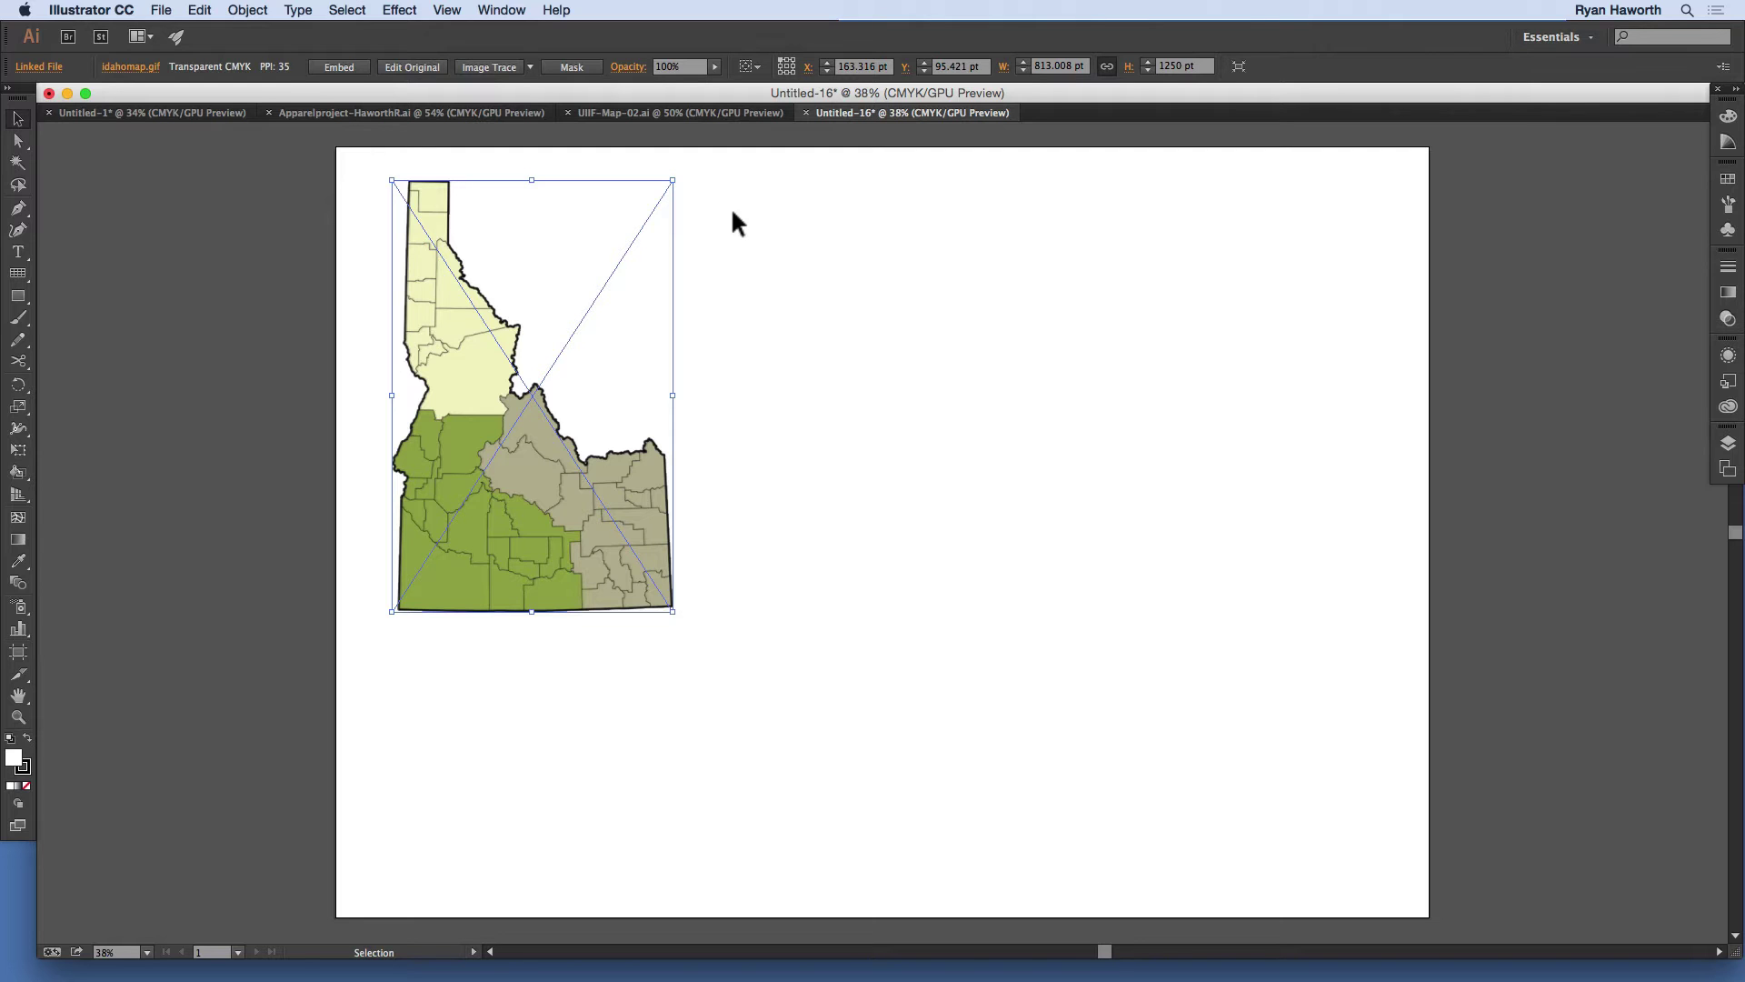
Step: Open idahomap.gif as a separate document with Cmd+O and select its map image
key("super+o")
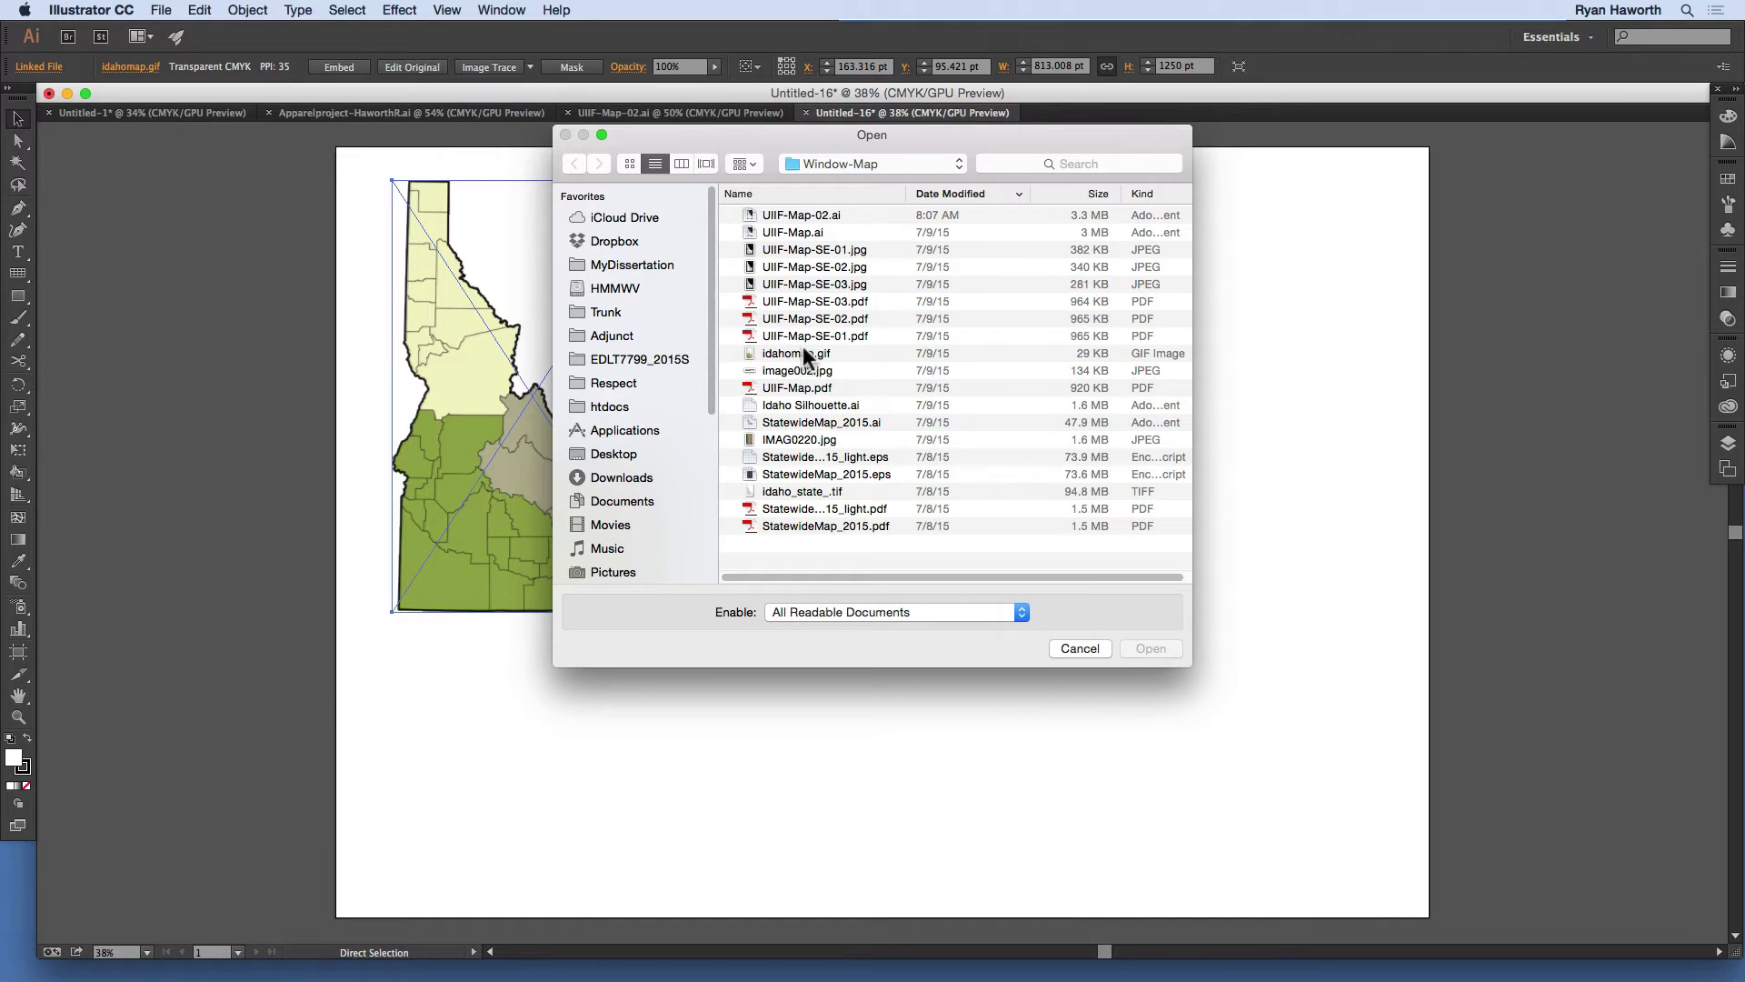
left_click(800, 353)
left_click(1151, 649)
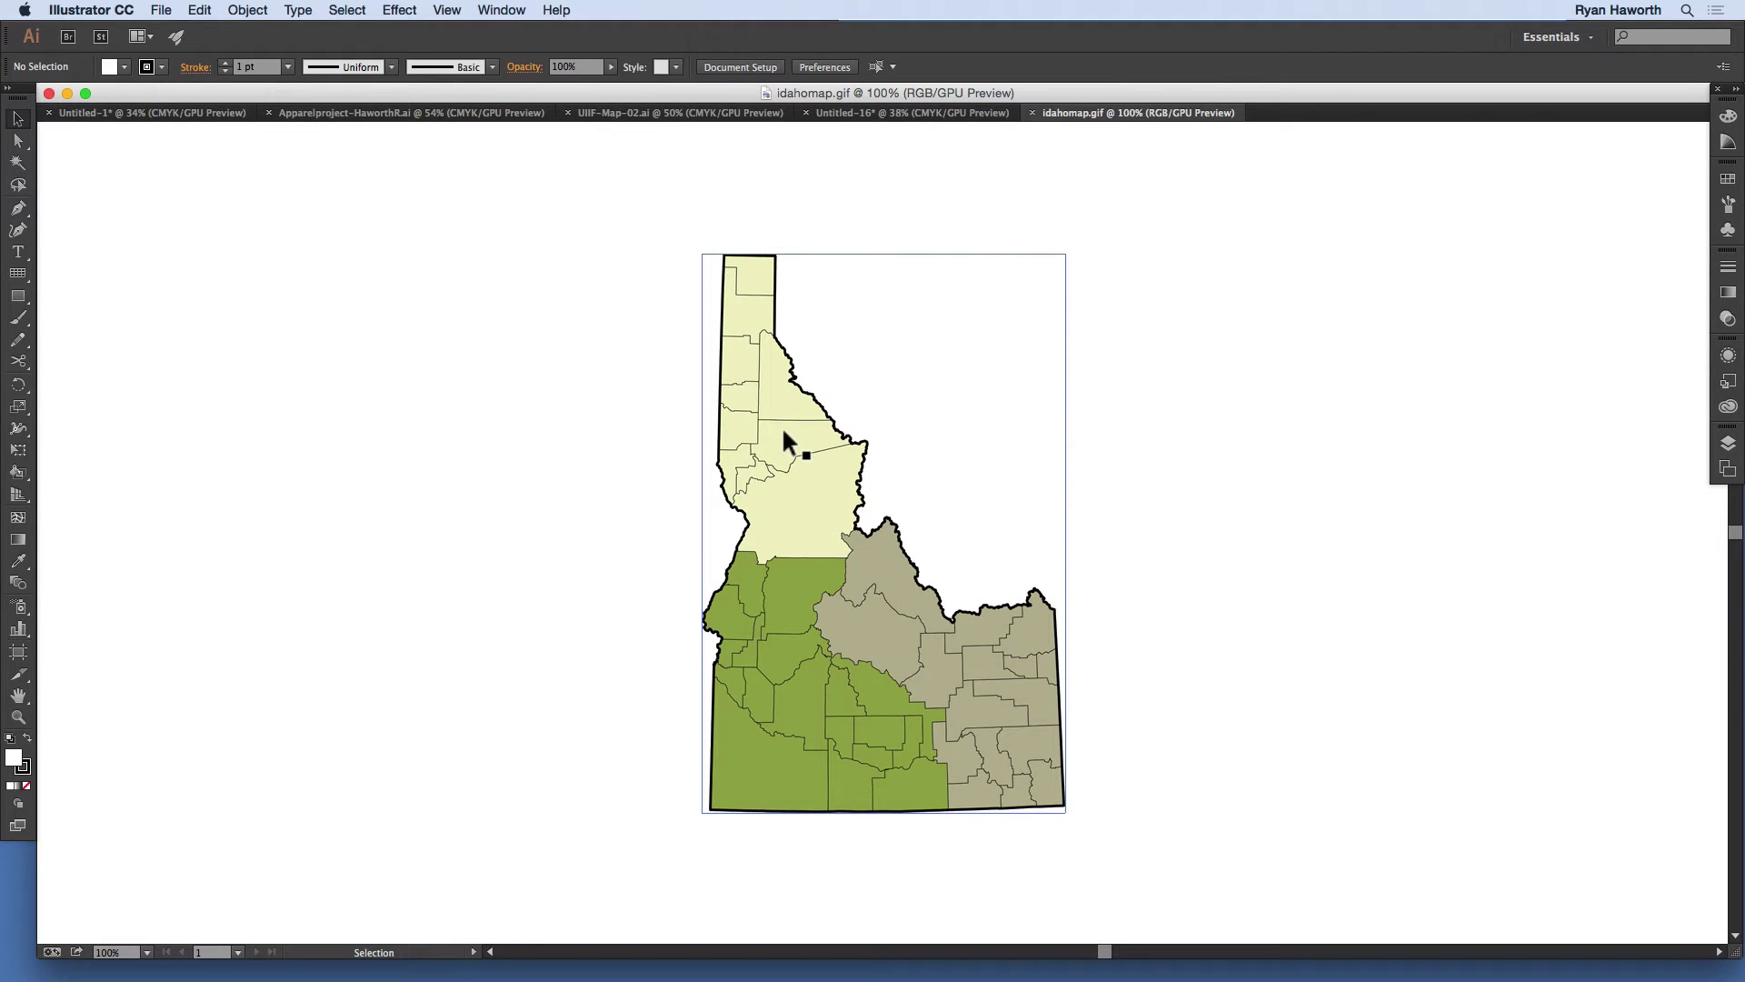
left_click(875, 460)
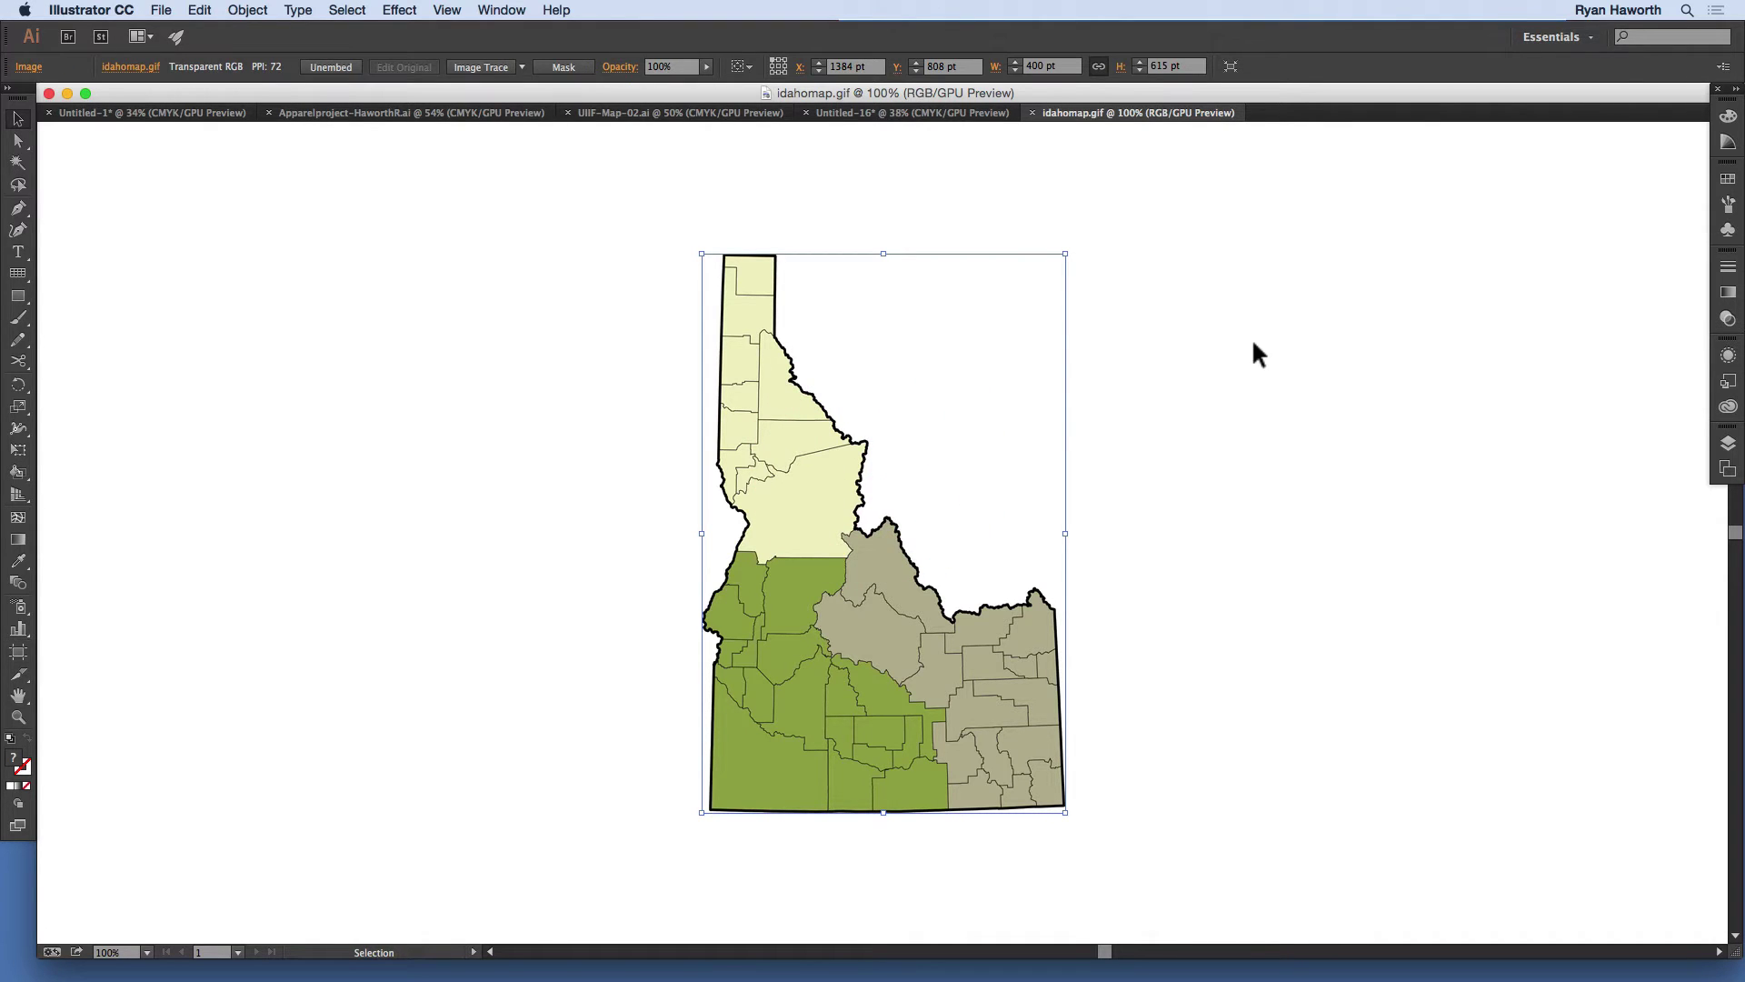
Step: Copy the map, paste it into Untitled-16 and move it beside the first map
key("super+c")
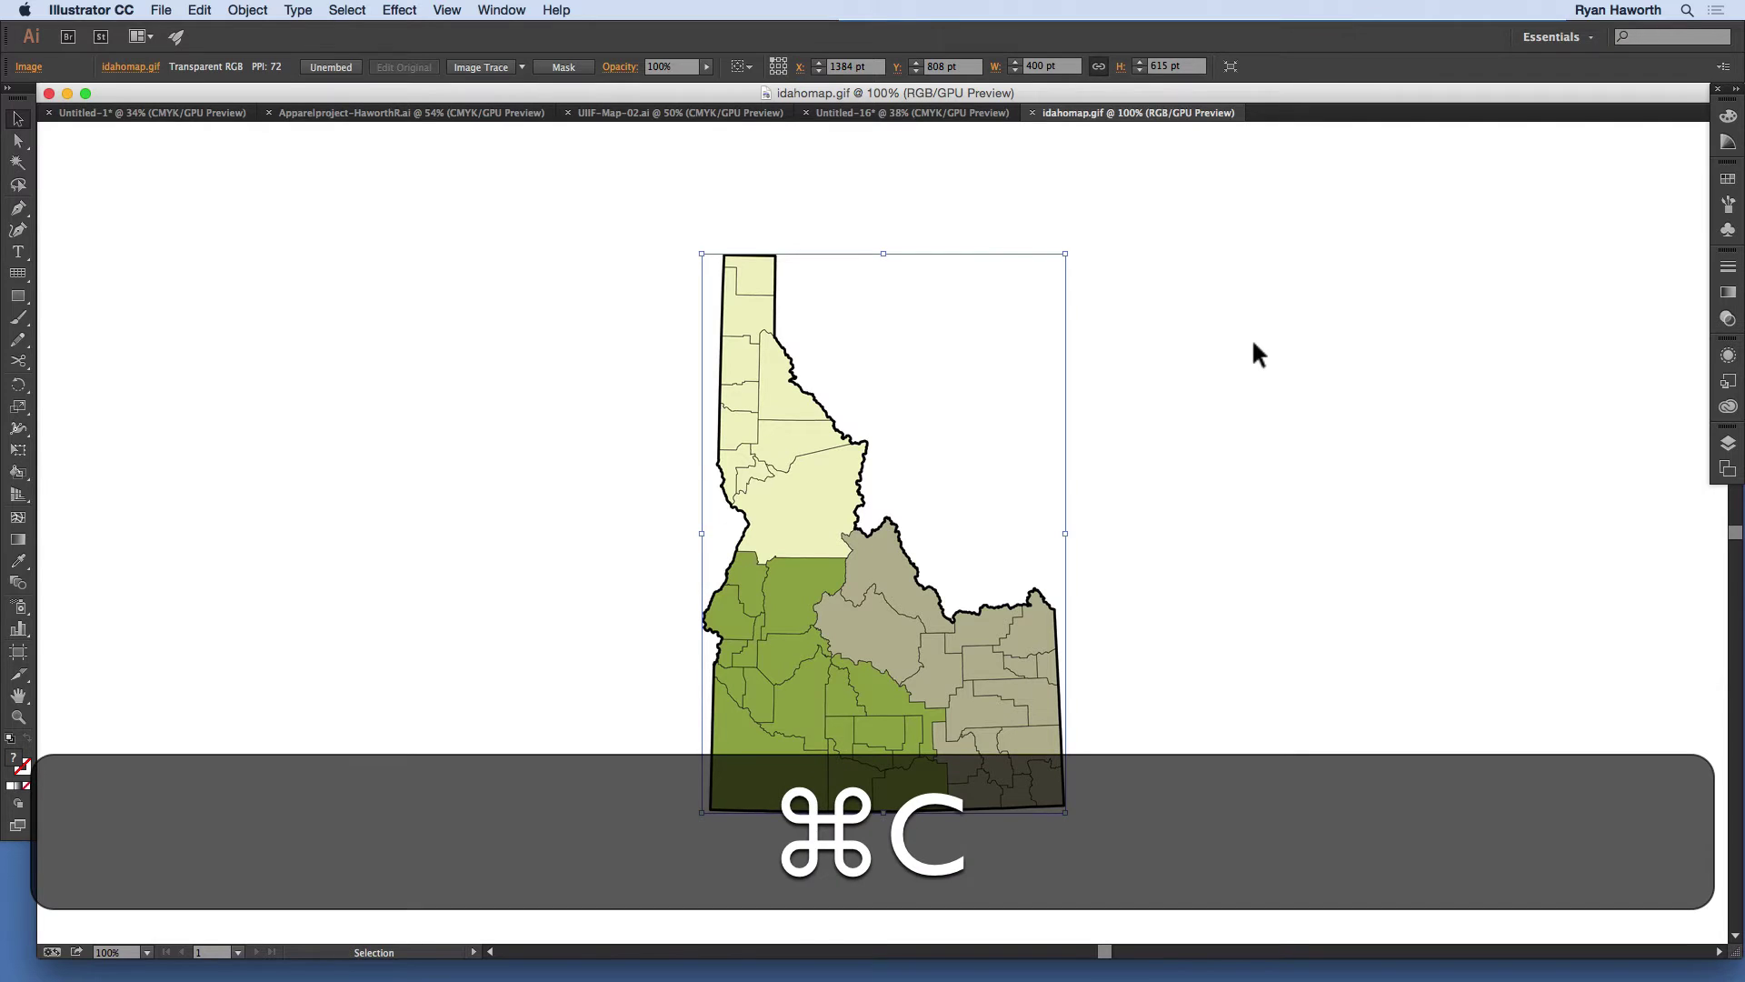
left_click(913, 112)
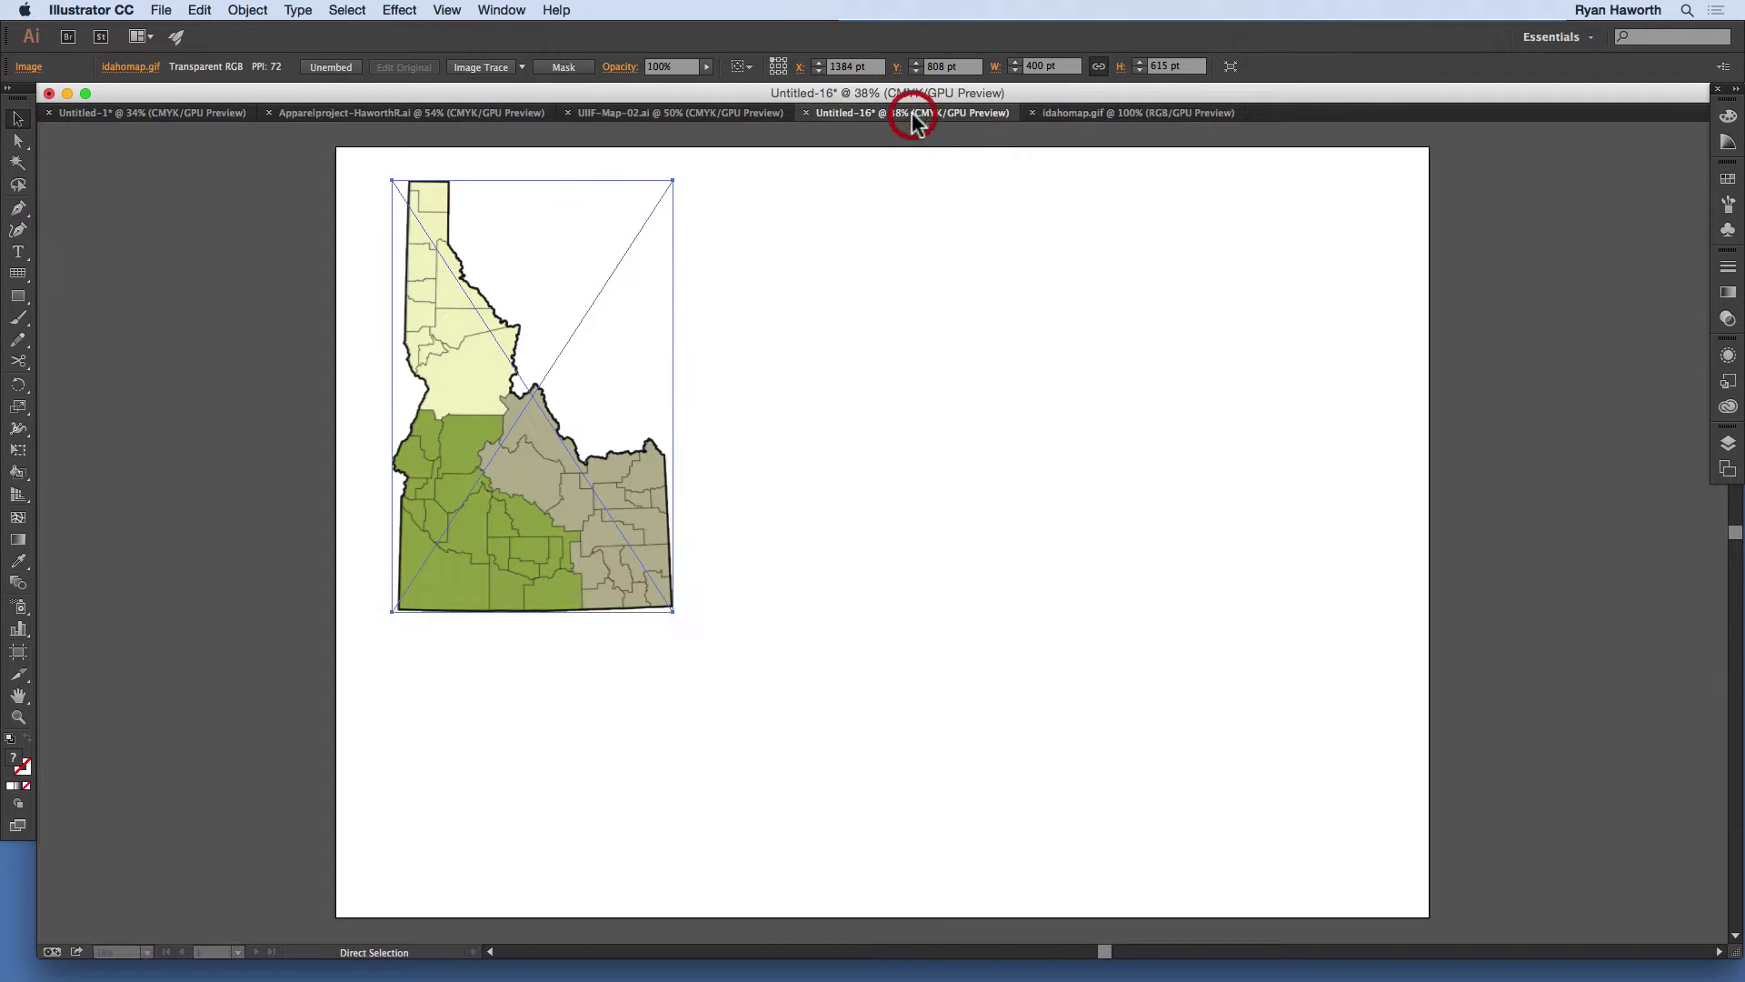
key("super+v")
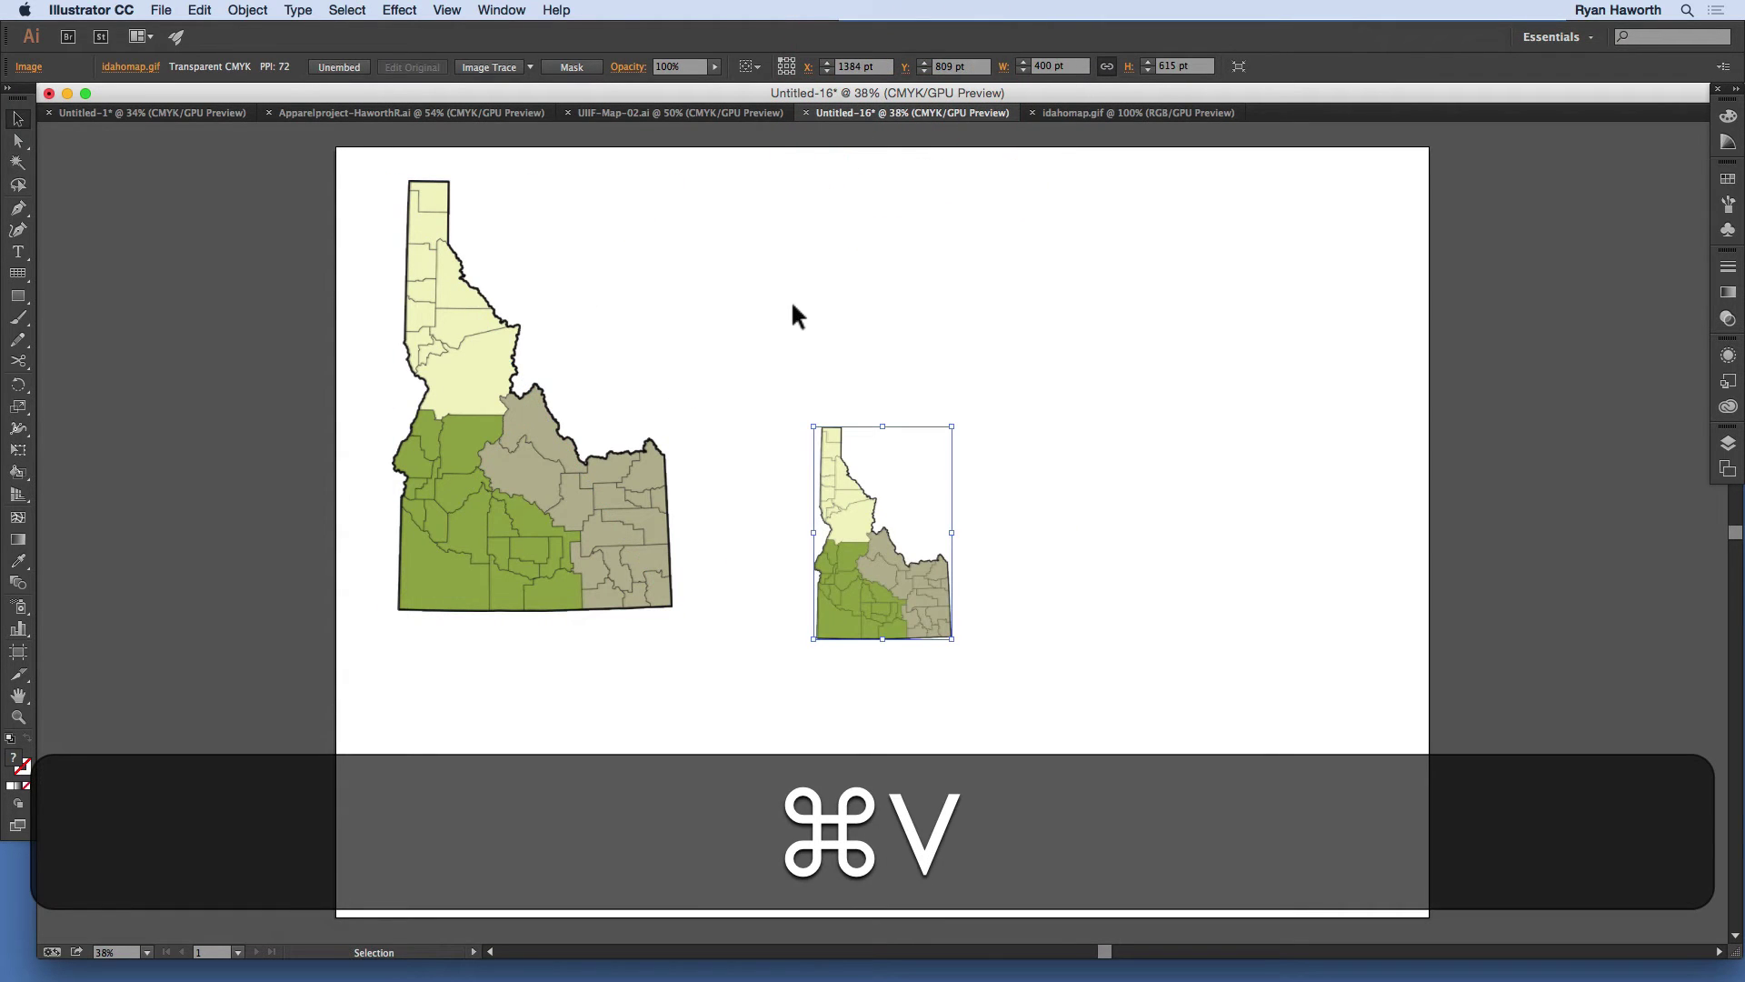
left_click(830, 441)
left_click_drag(830, 440, 742, 244)
Step: Shift-drag the pasted map's corner so it matches the first map's size
left_click_drag(846, 393, 1024, 606)
key("shift")
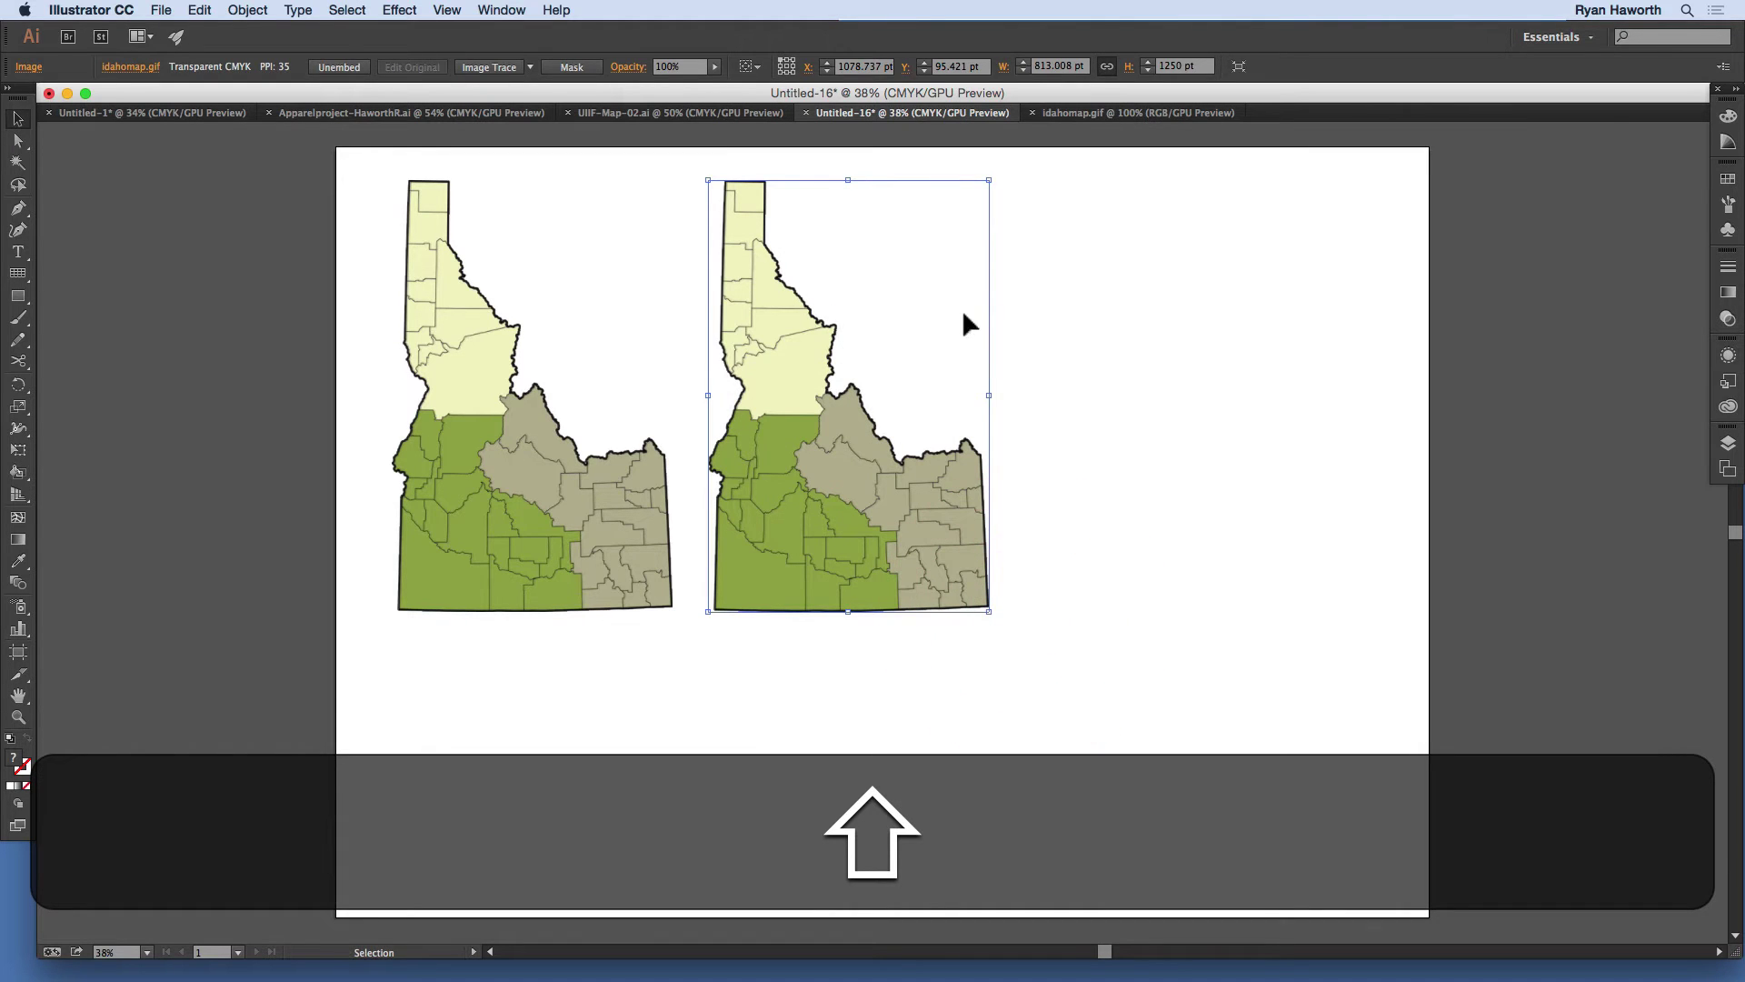
left_click(1029, 304)
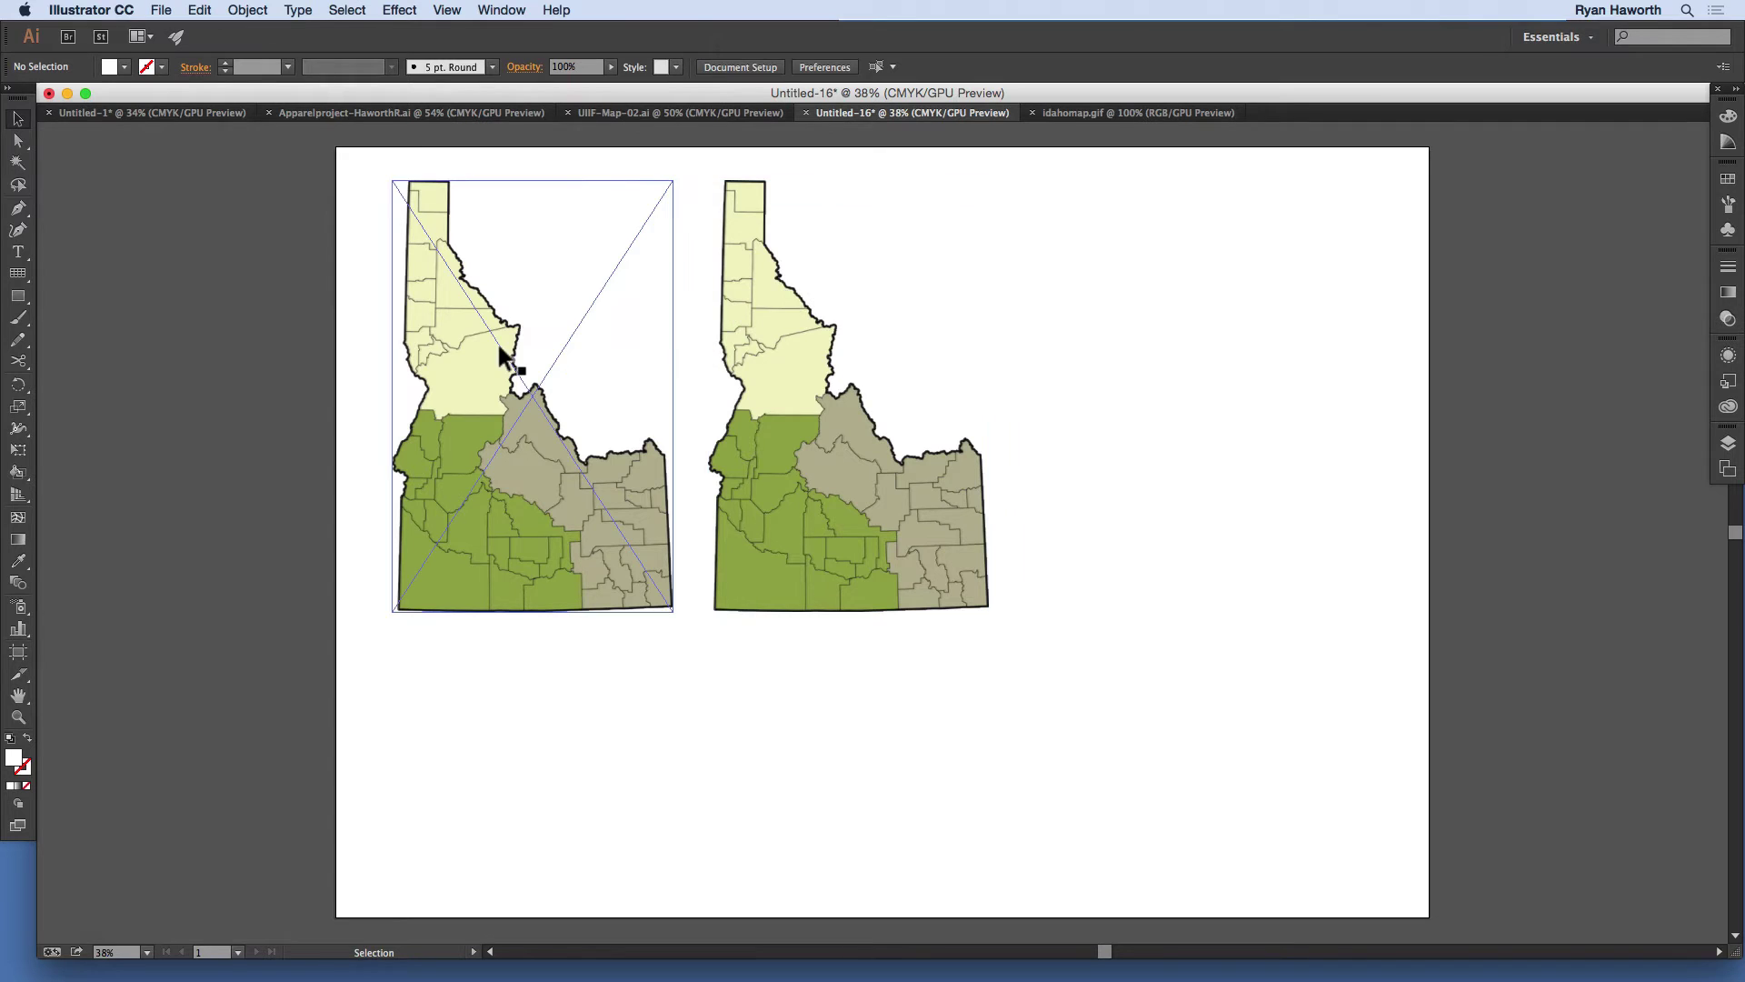
left_click(787, 285)
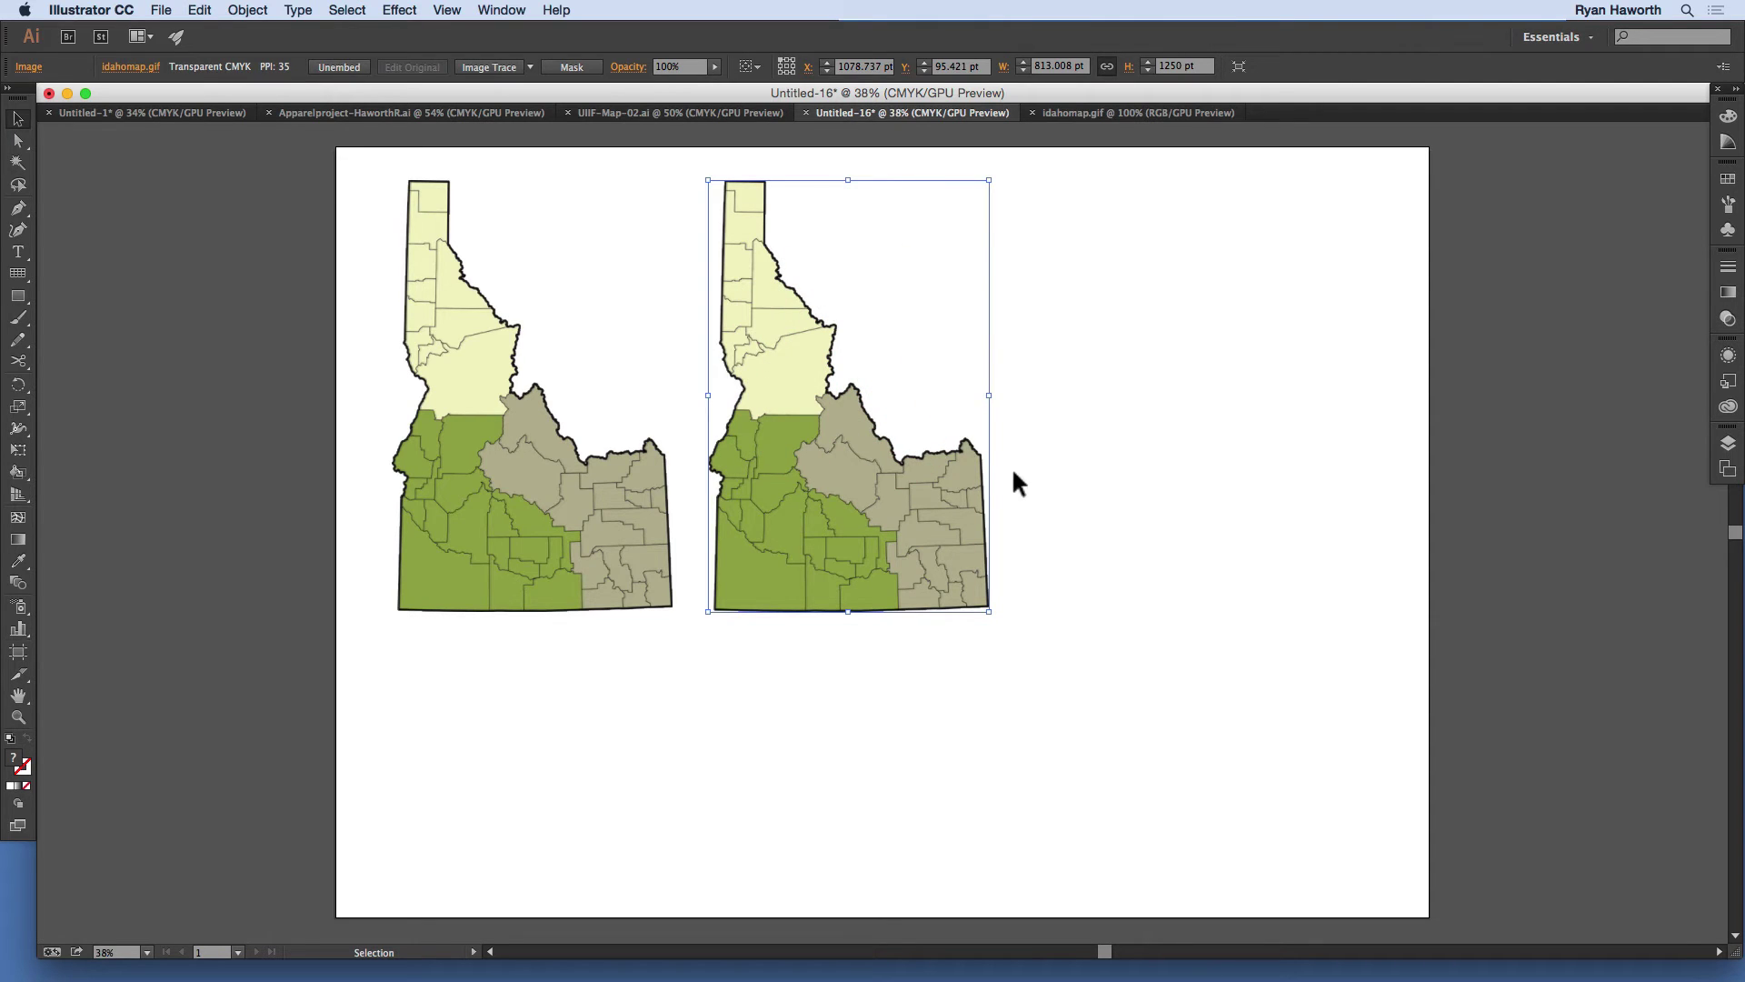
left_click(1025, 398)
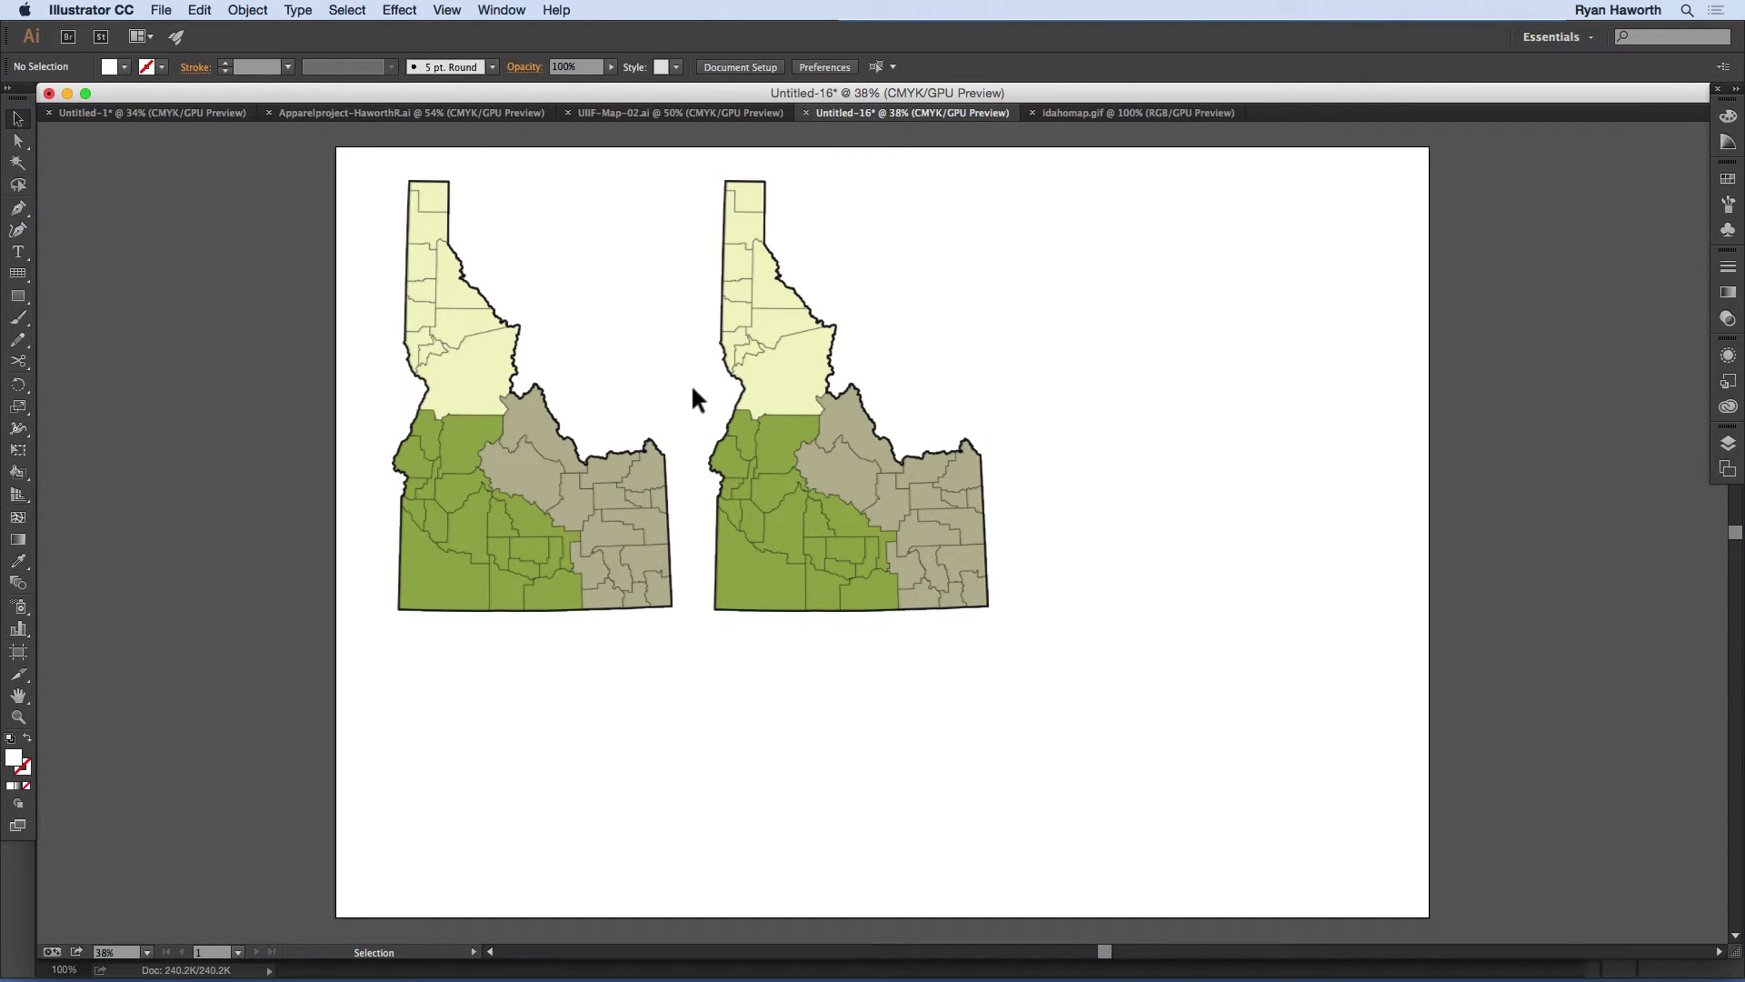
Step: Select and copy the whole idahomap.gif image in Photoshop, then return to Illustrator
key("super+Tab")
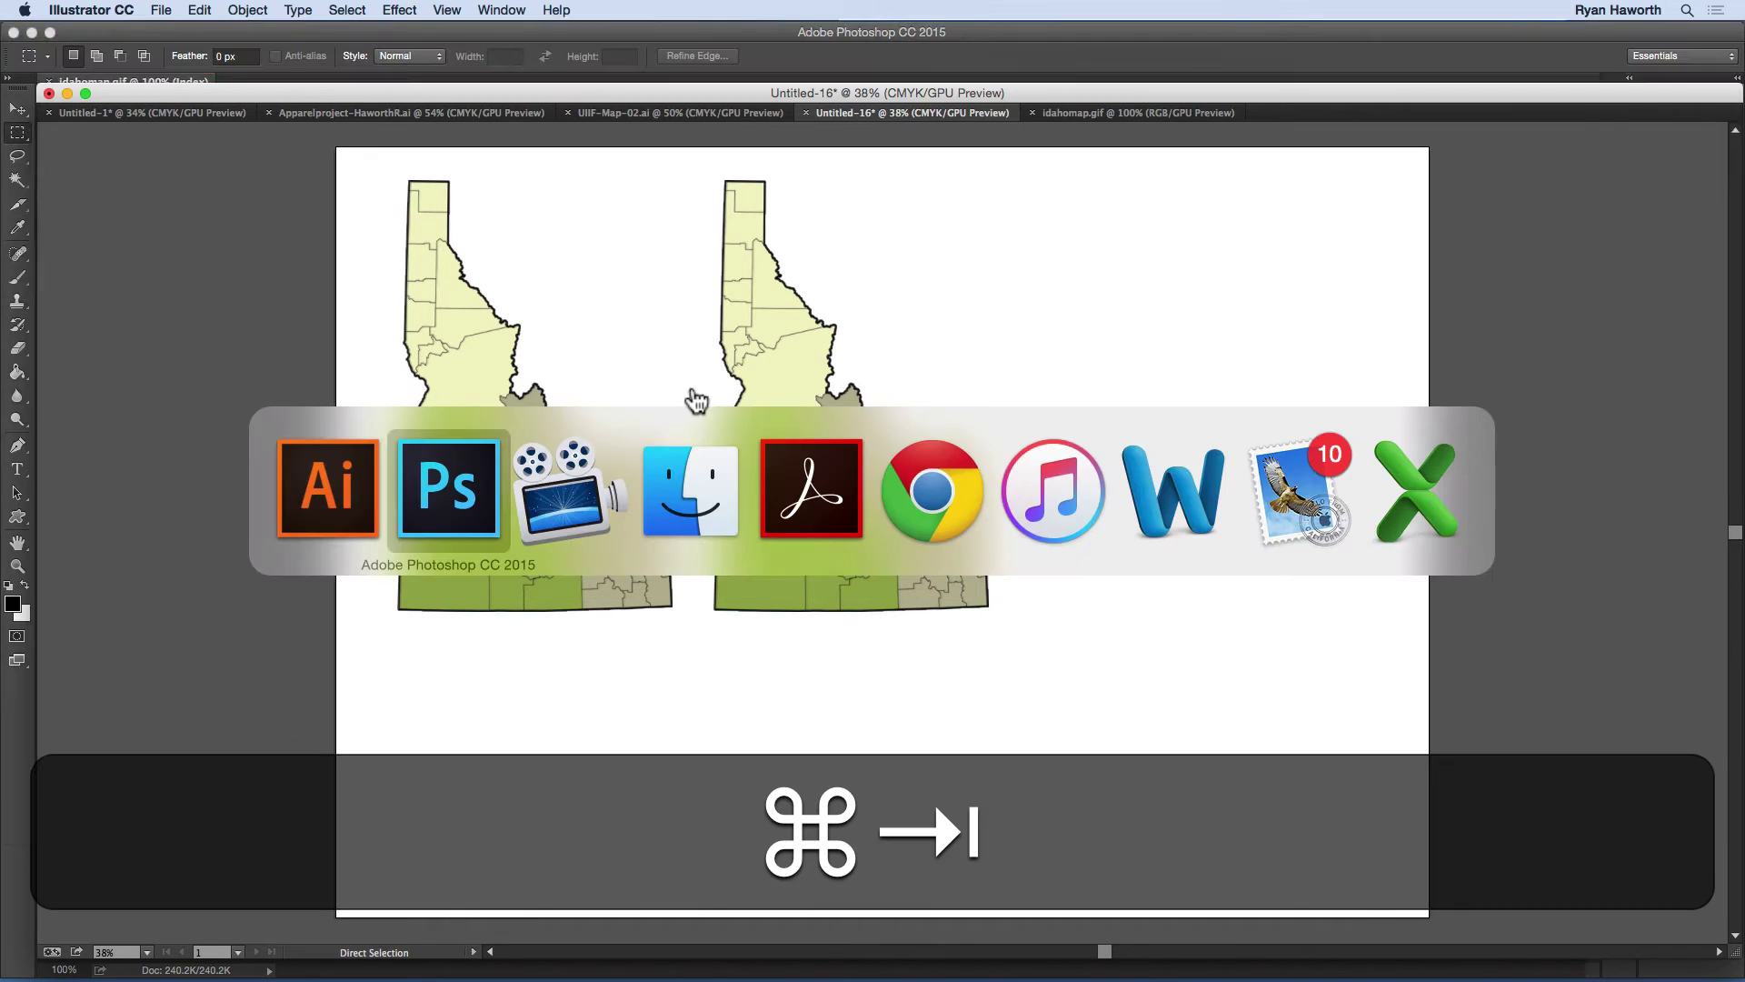
key("super+a")
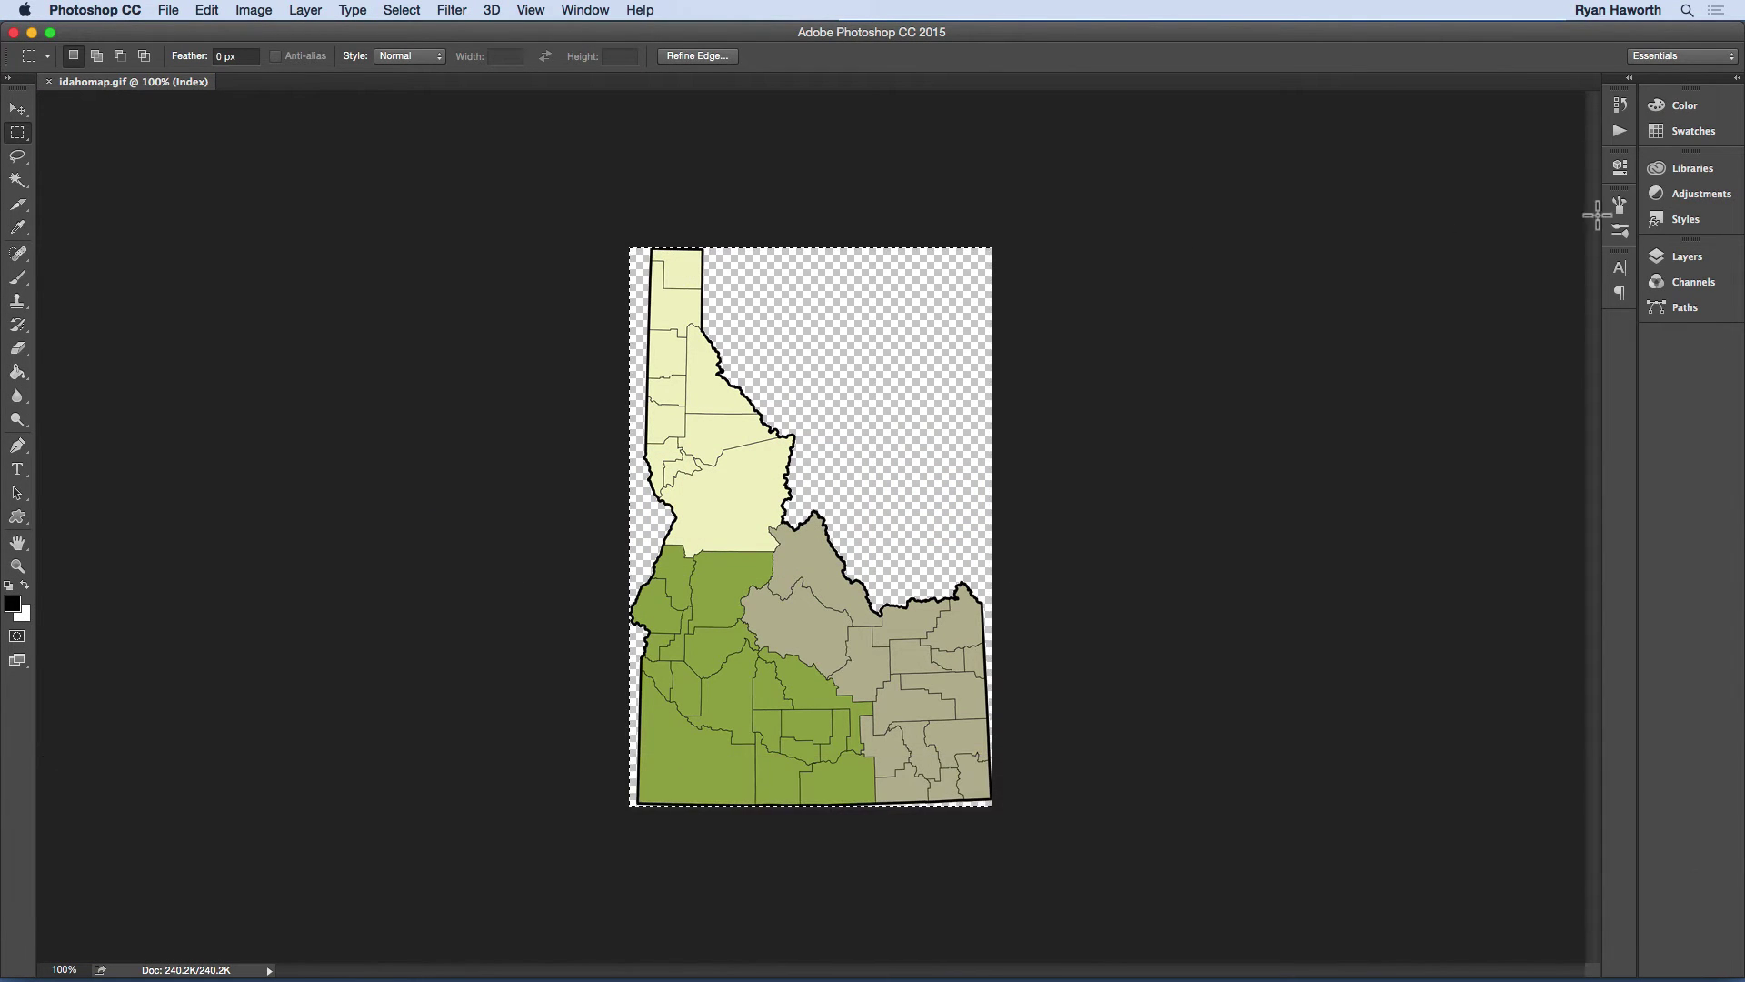
left_click(1686, 257)
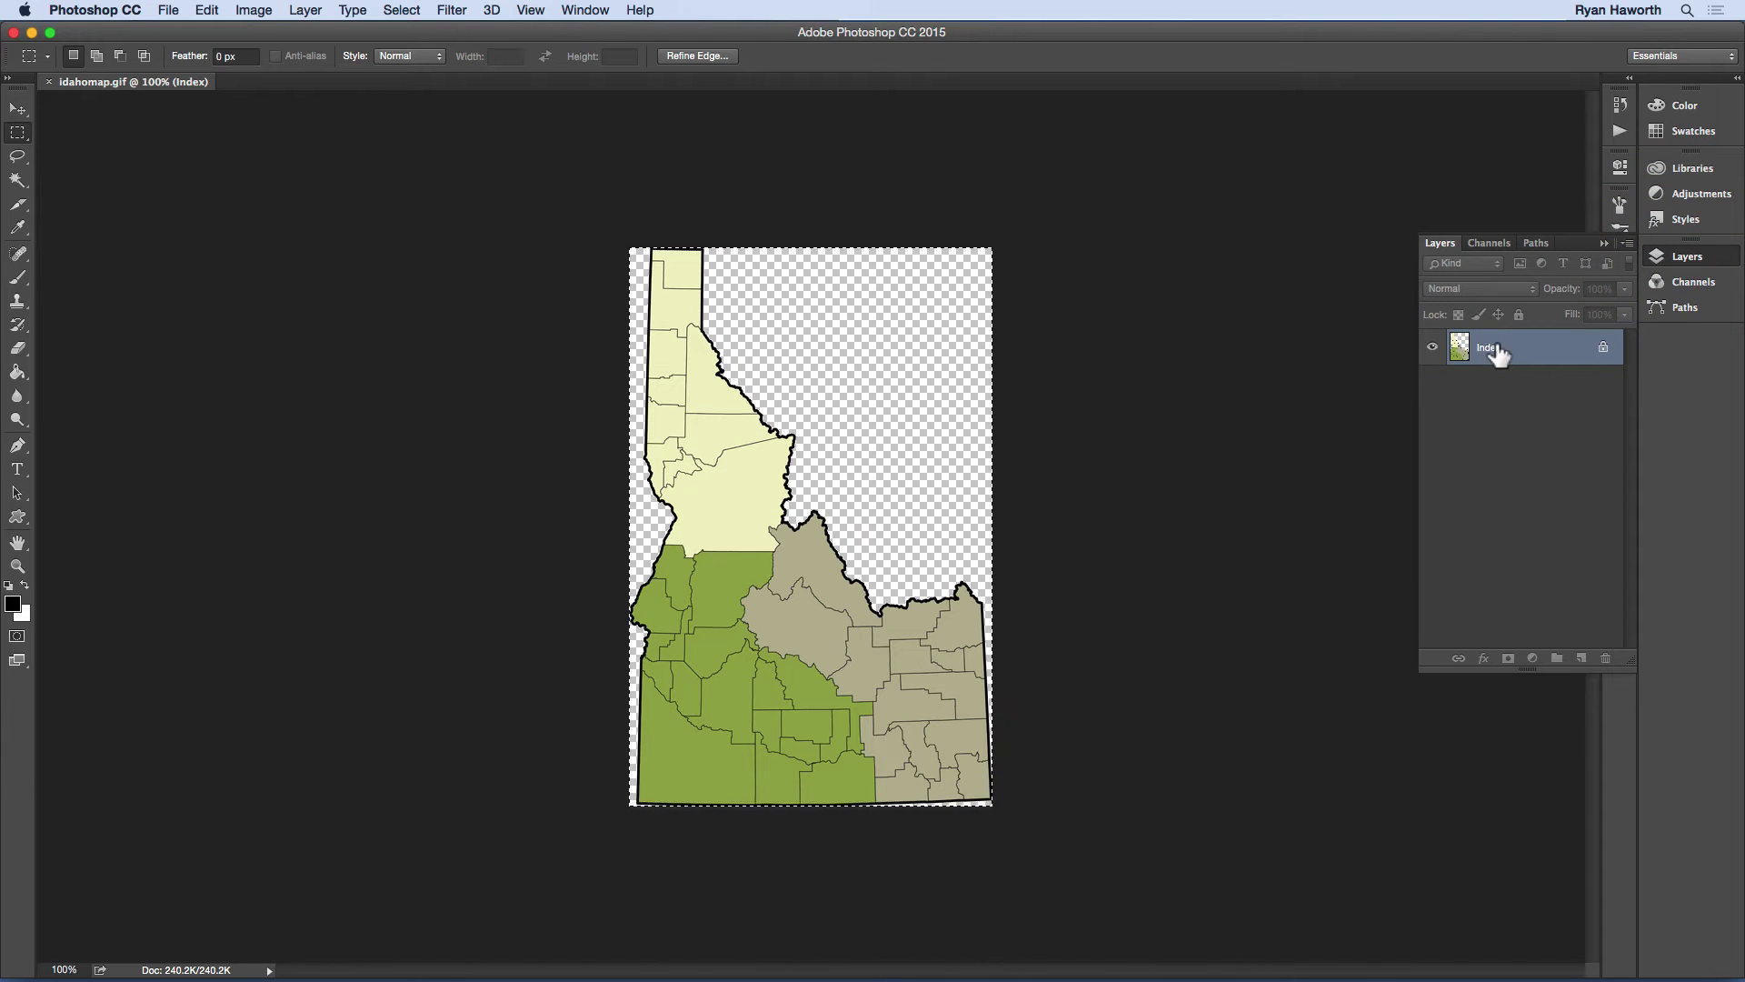
key("super+c")
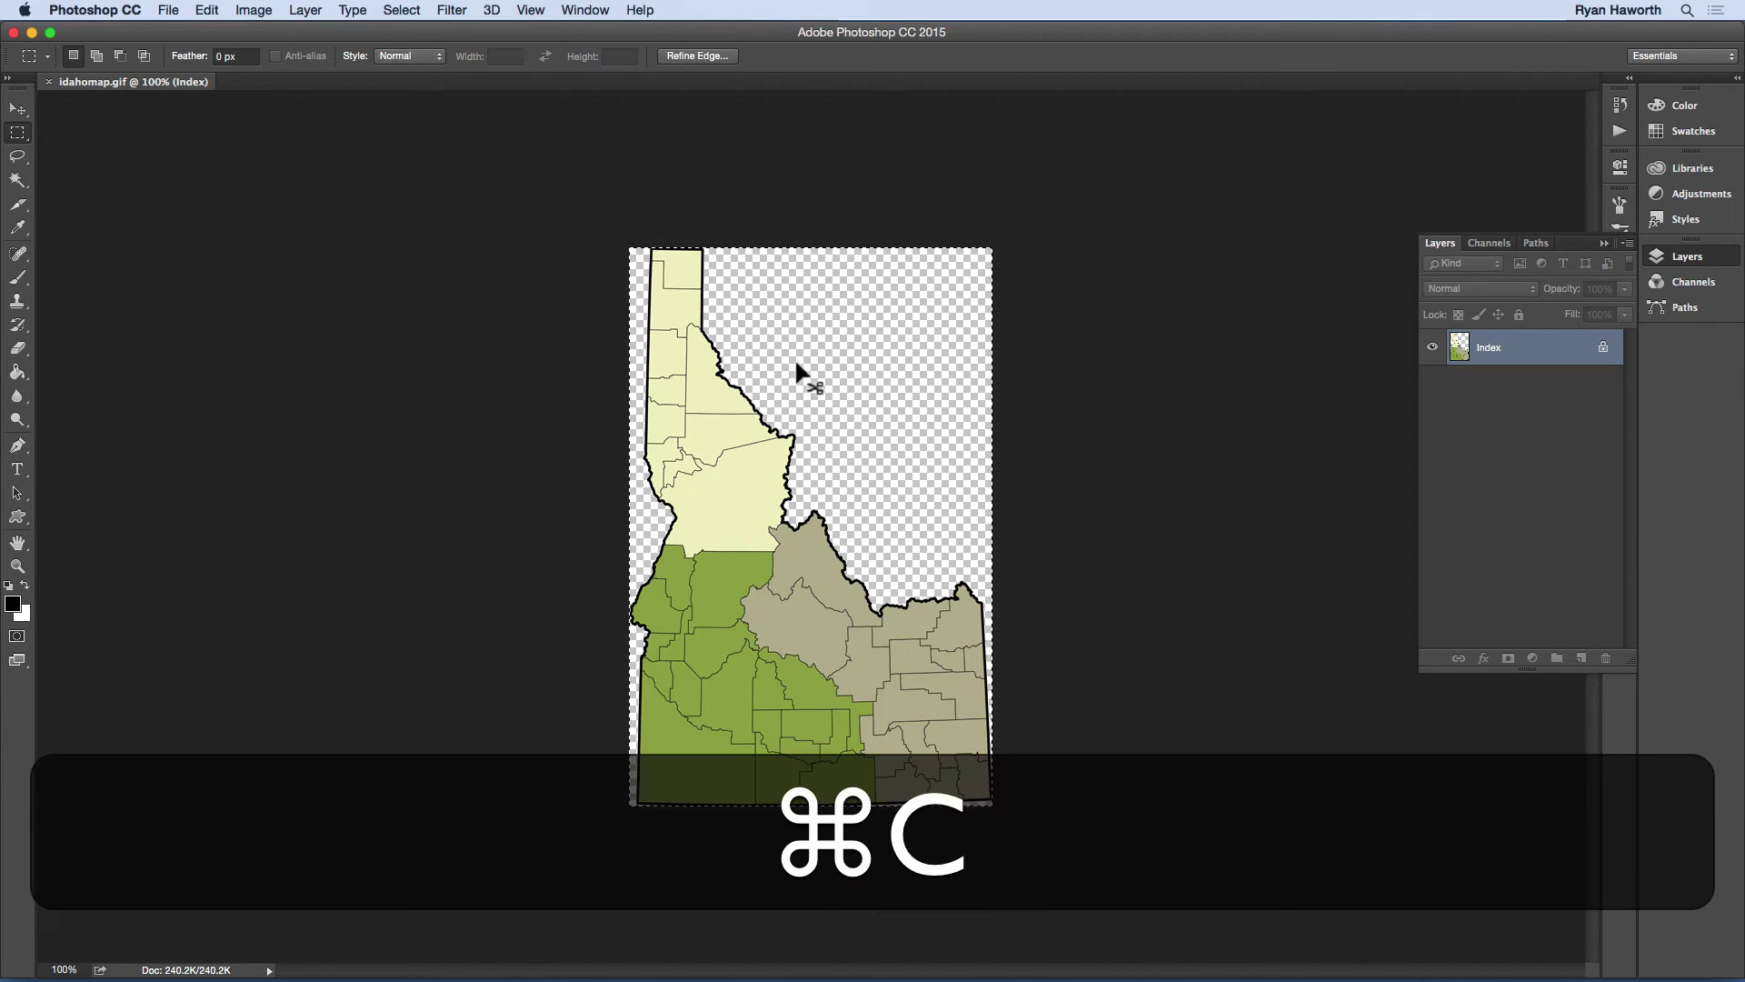
key("super+Tab")
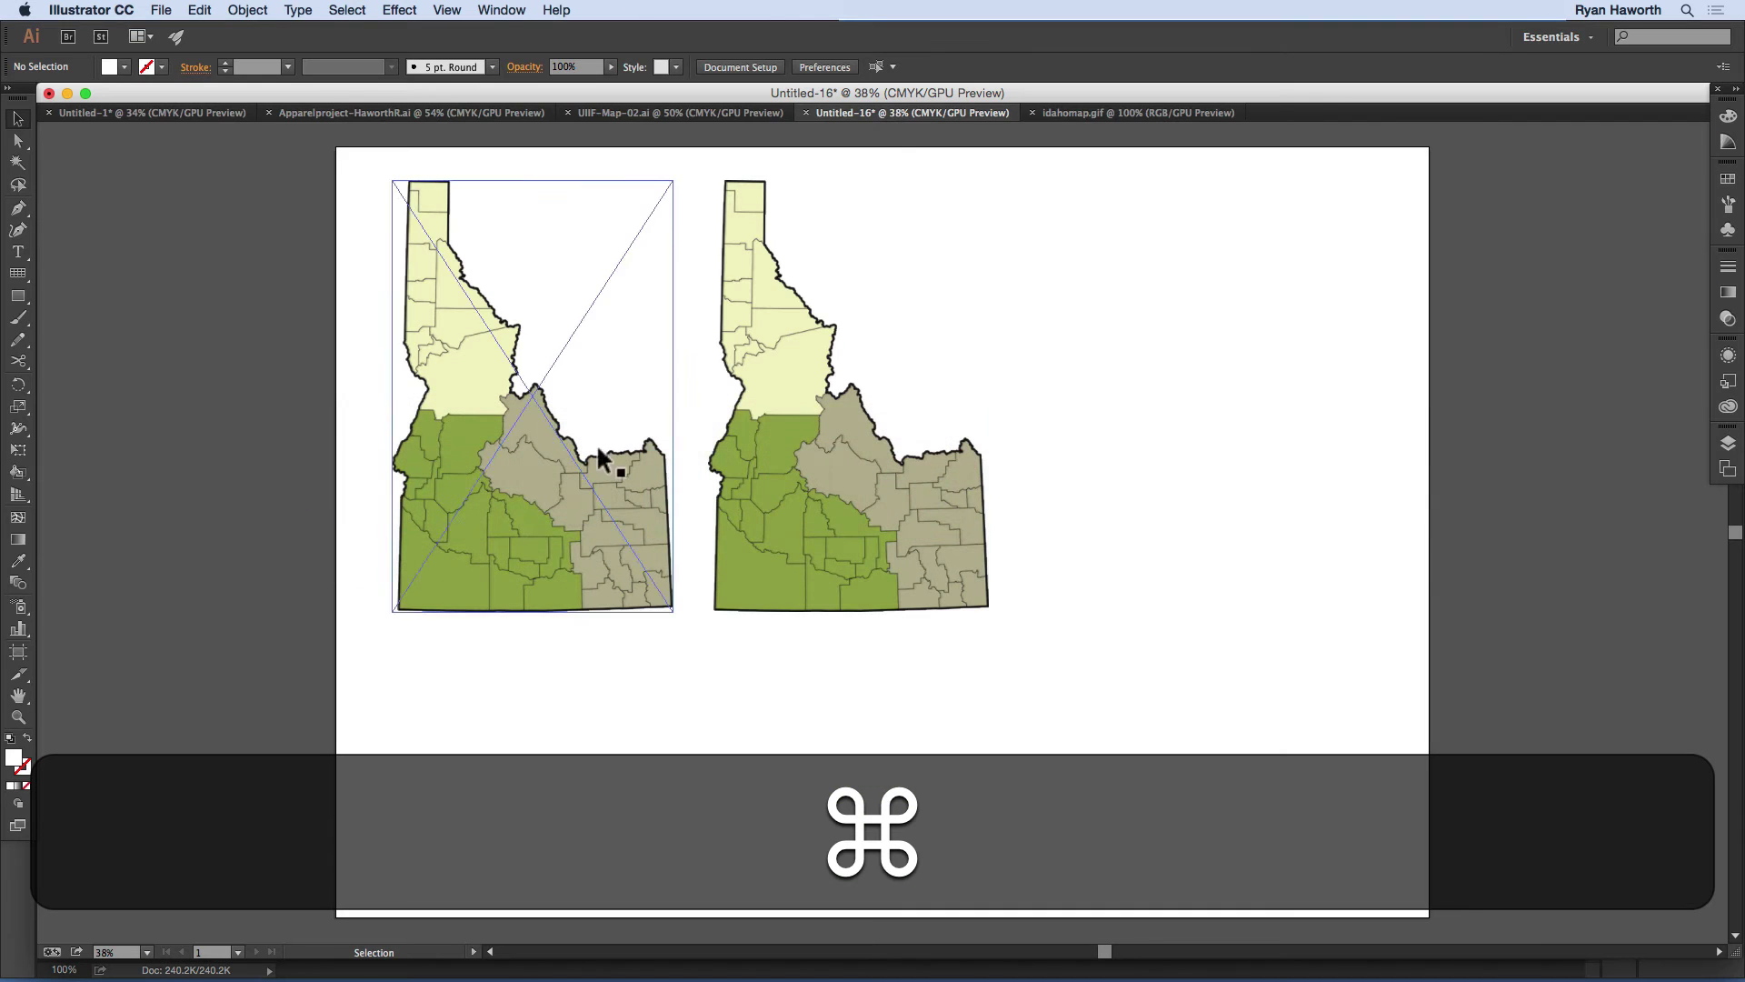
left_click(849, 456)
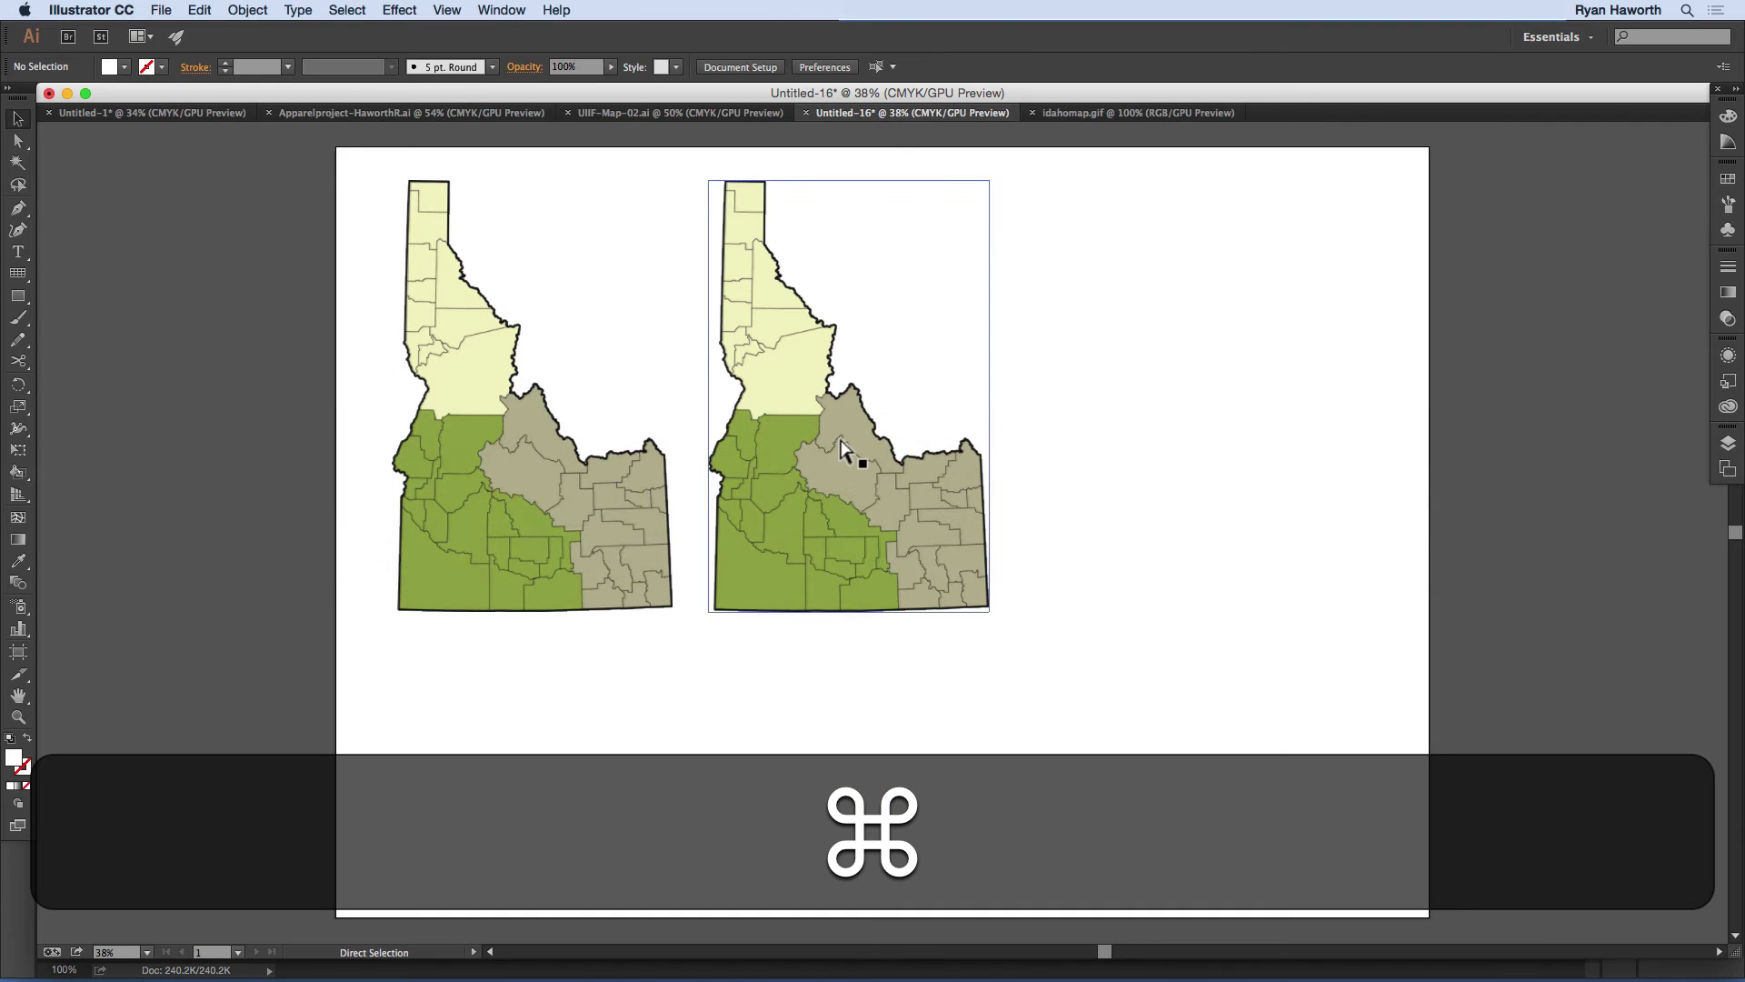
Step: Paste the Photoshop map, move it to the artboard's right side and enlarge it to match
key("super+v")
left_click_drag(909, 503, 1106, 259)
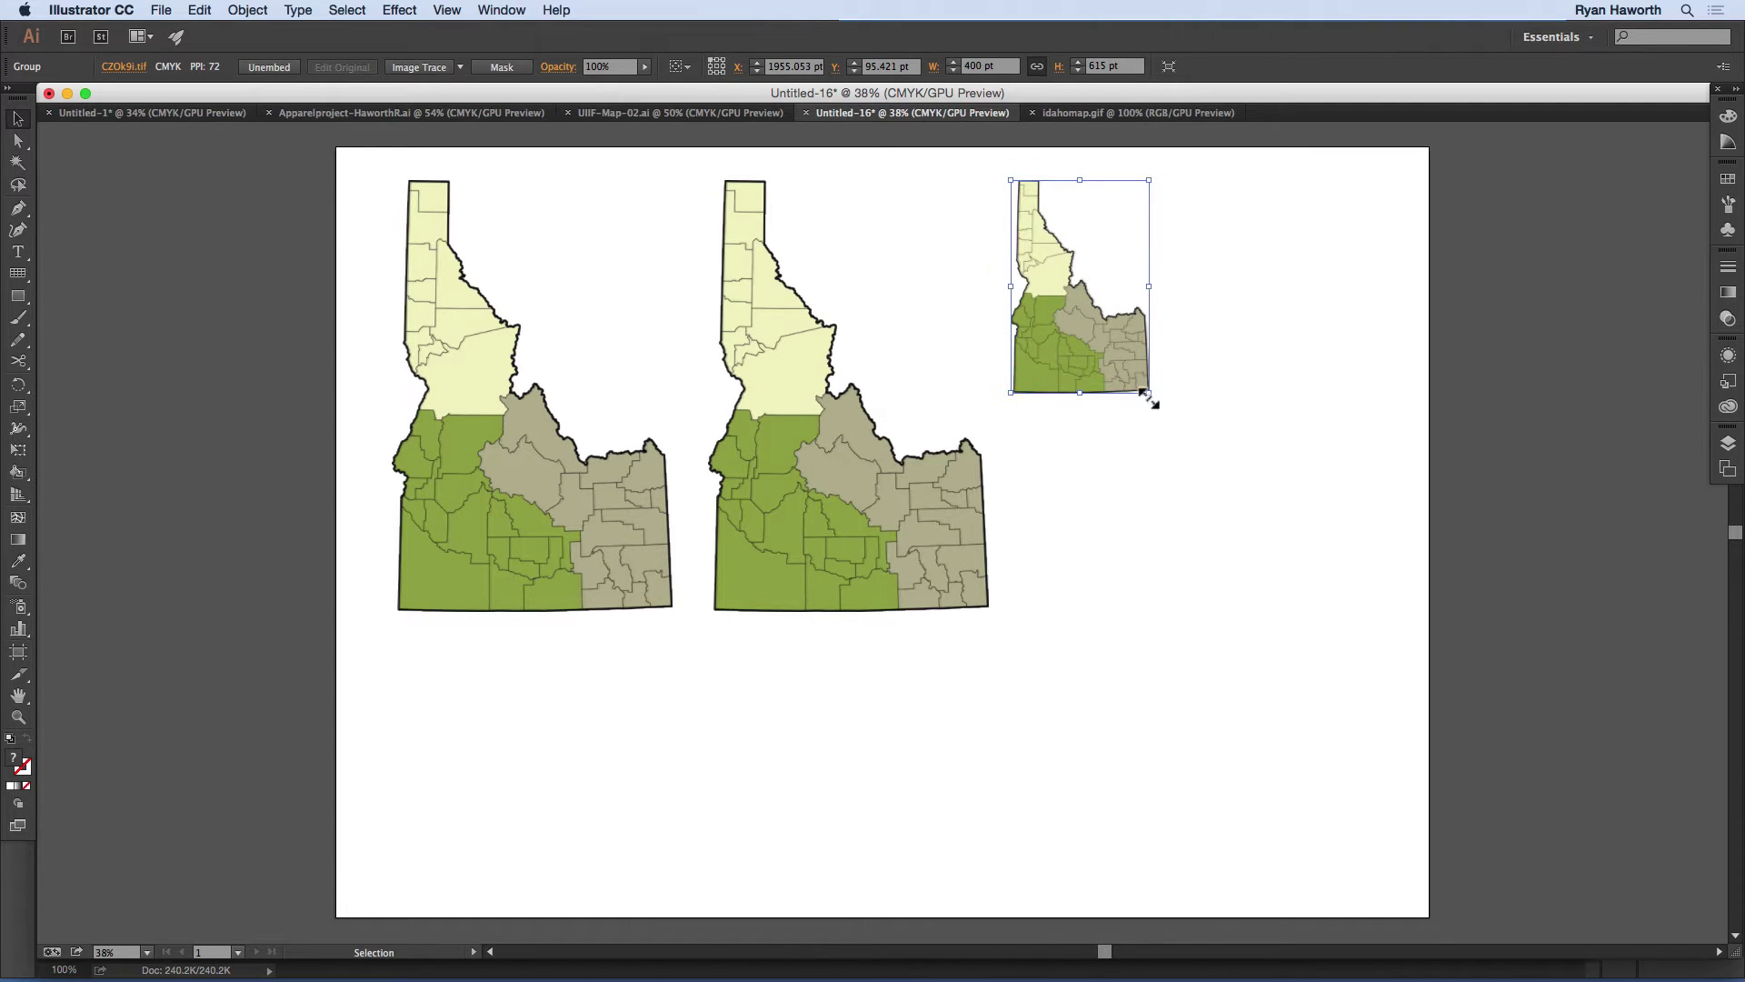
left_click_drag(1149, 393, 1332, 607)
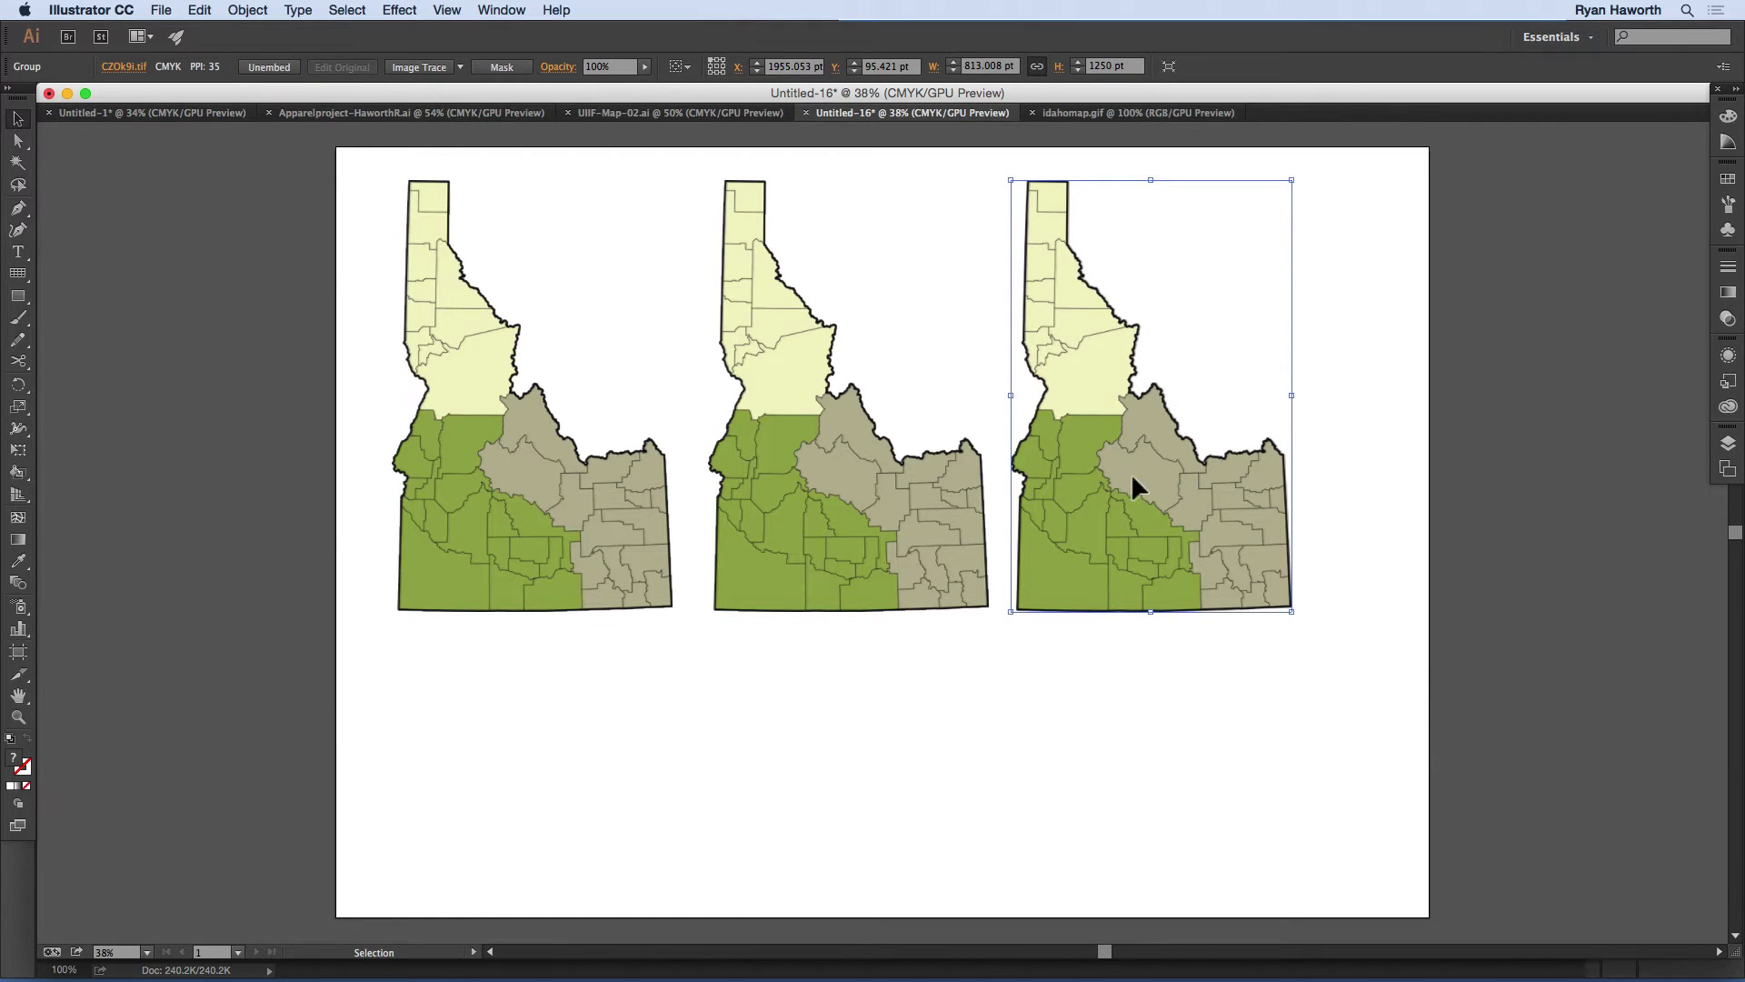
Step: Bring the middle map to front and shift it around until the maps line up
left_click(830, 319)
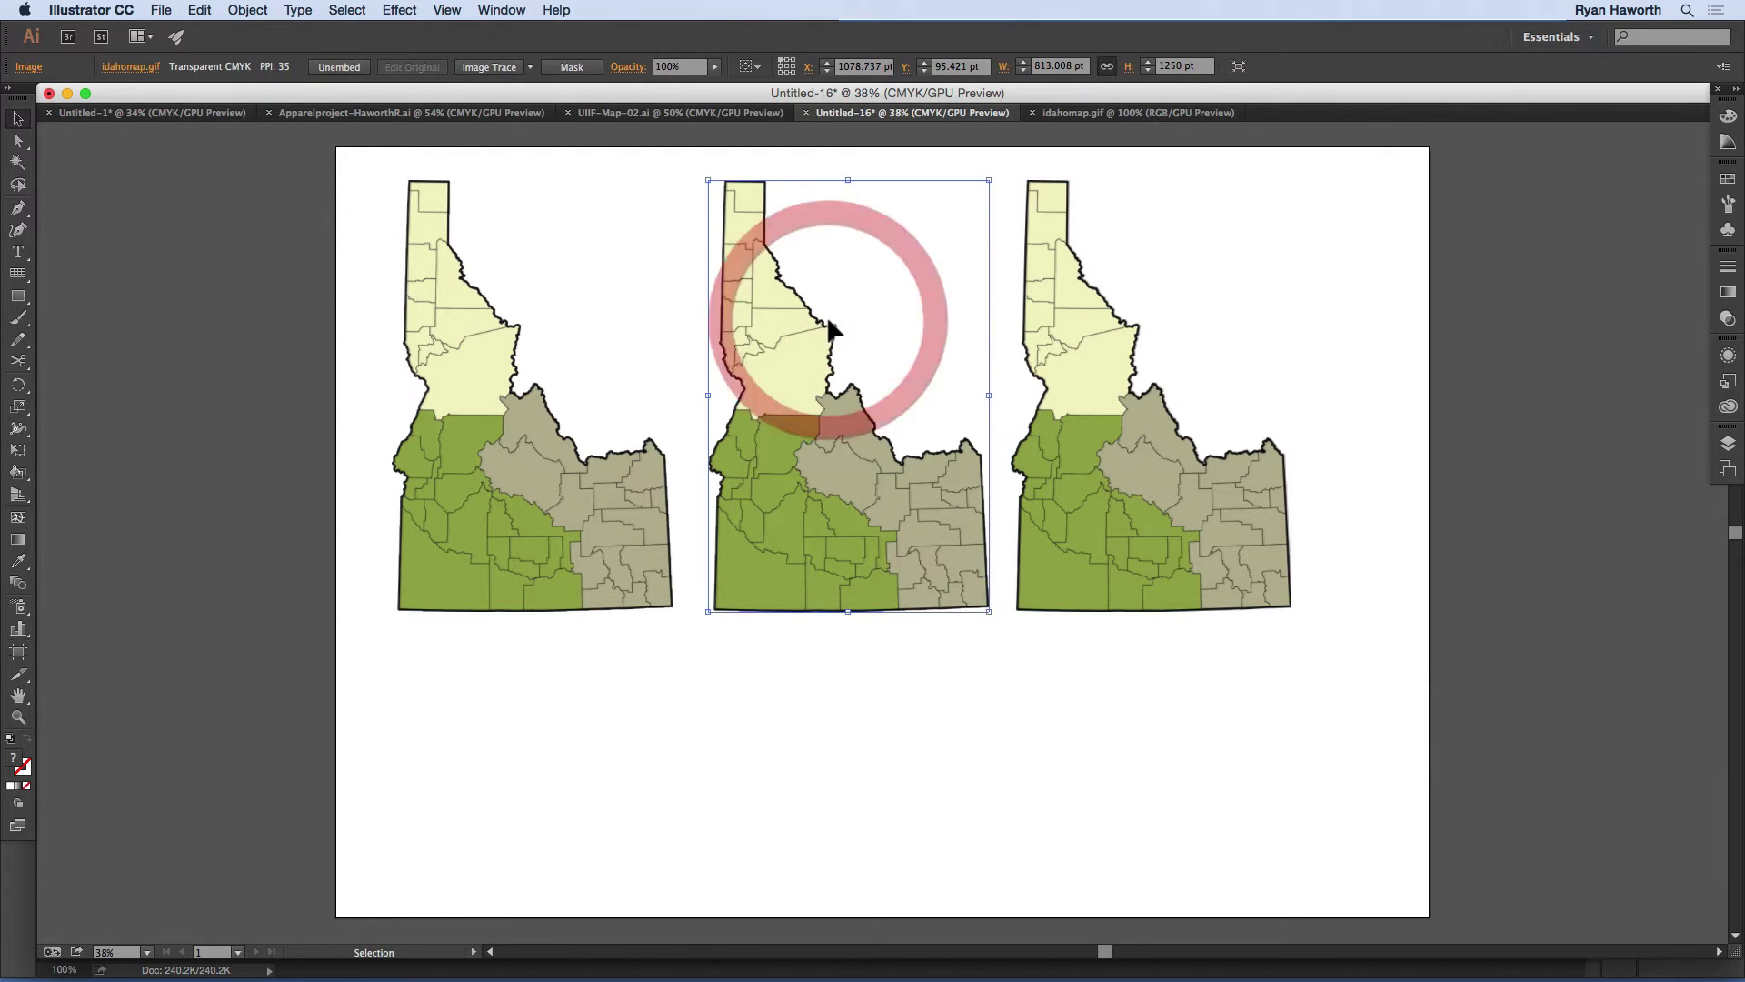
left_click_drag(832, 322, 1023, 315)
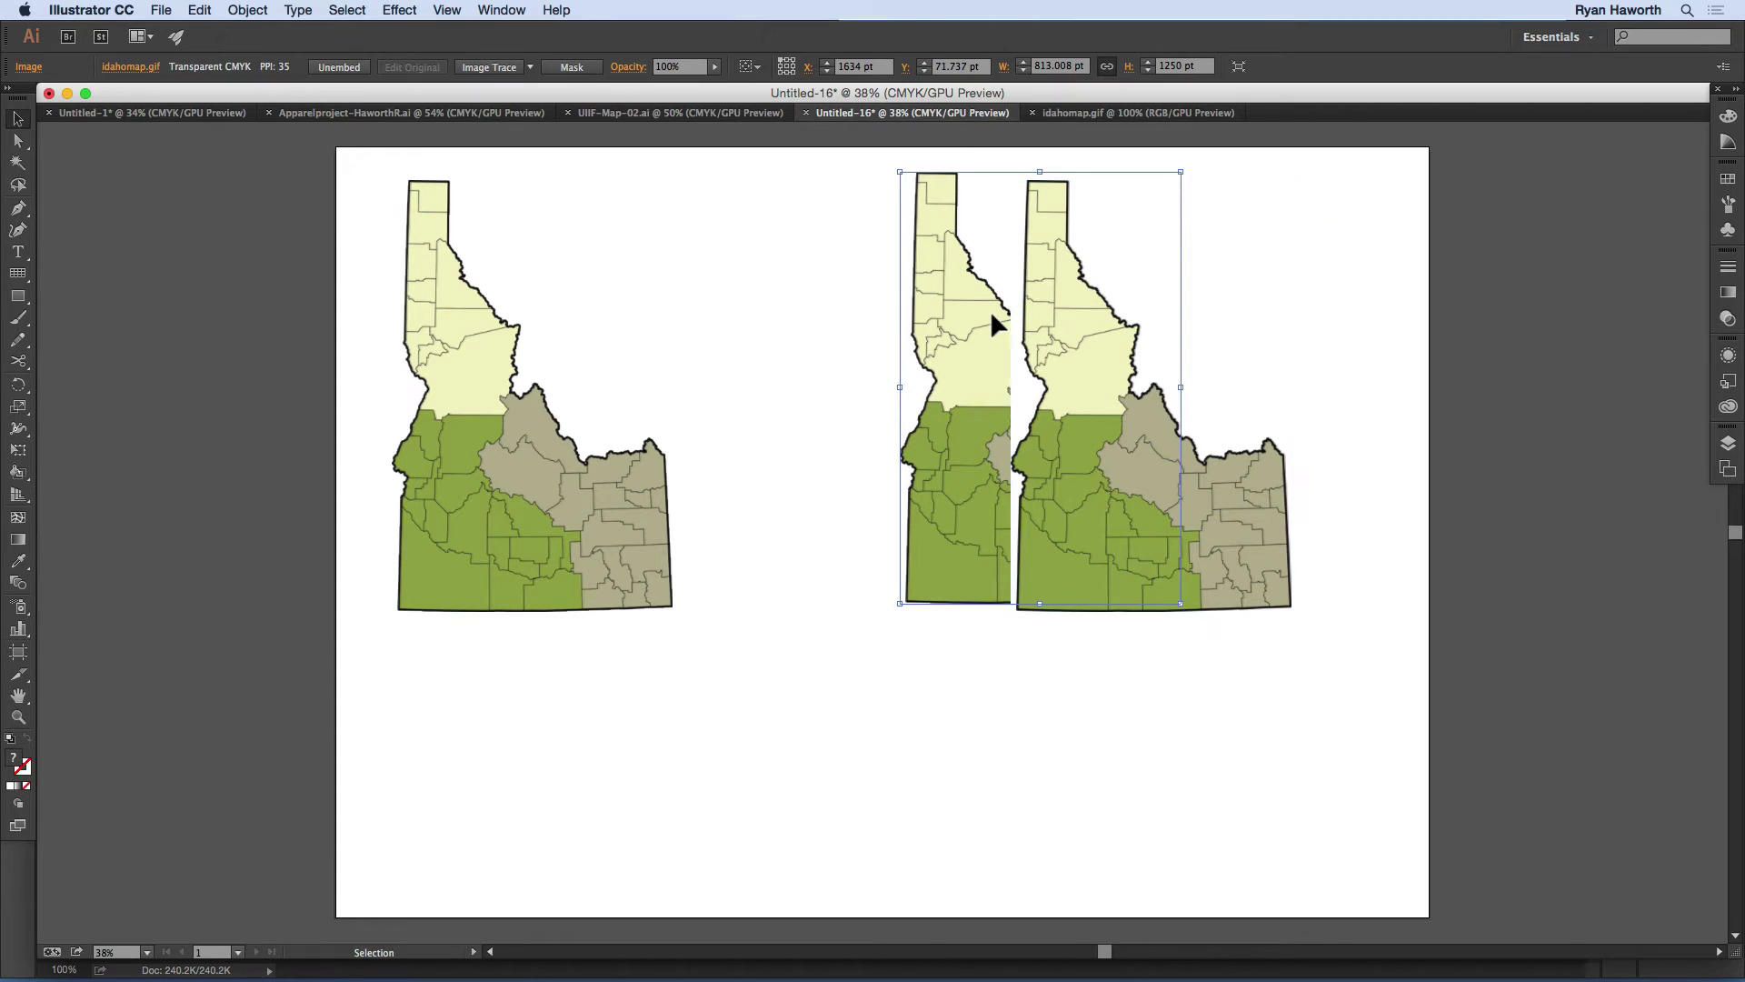
key("shift+super+bracketright")
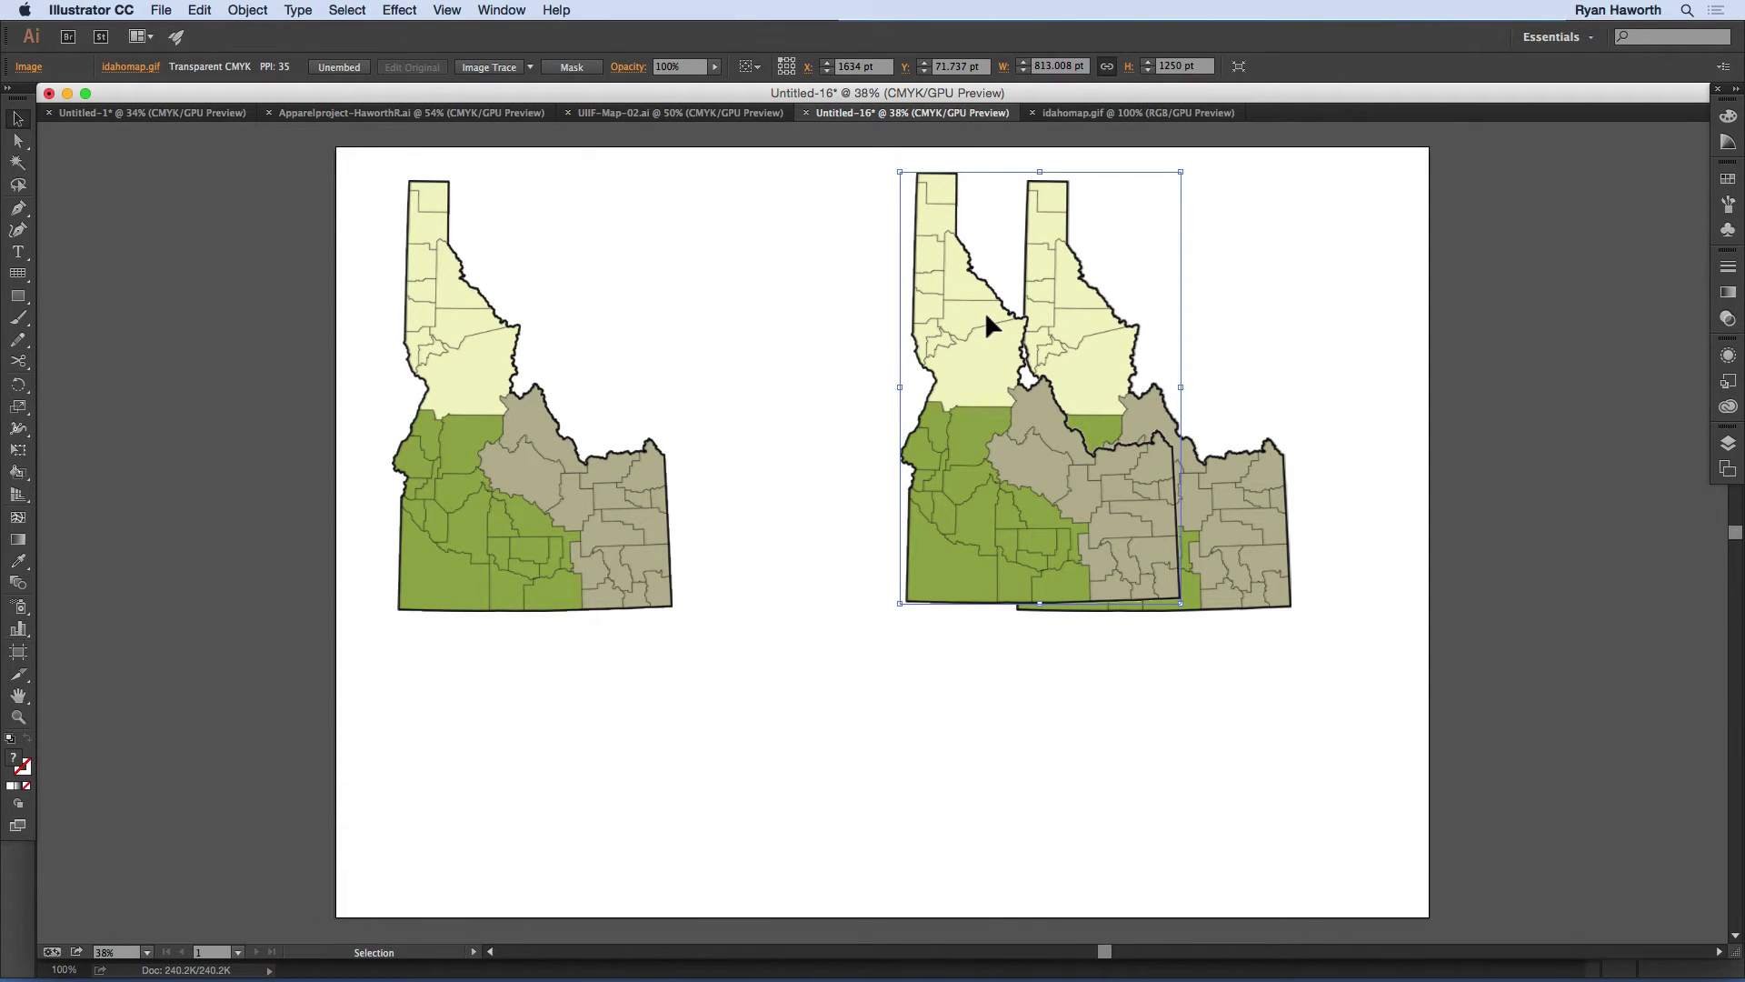
left_click(1054, 113)
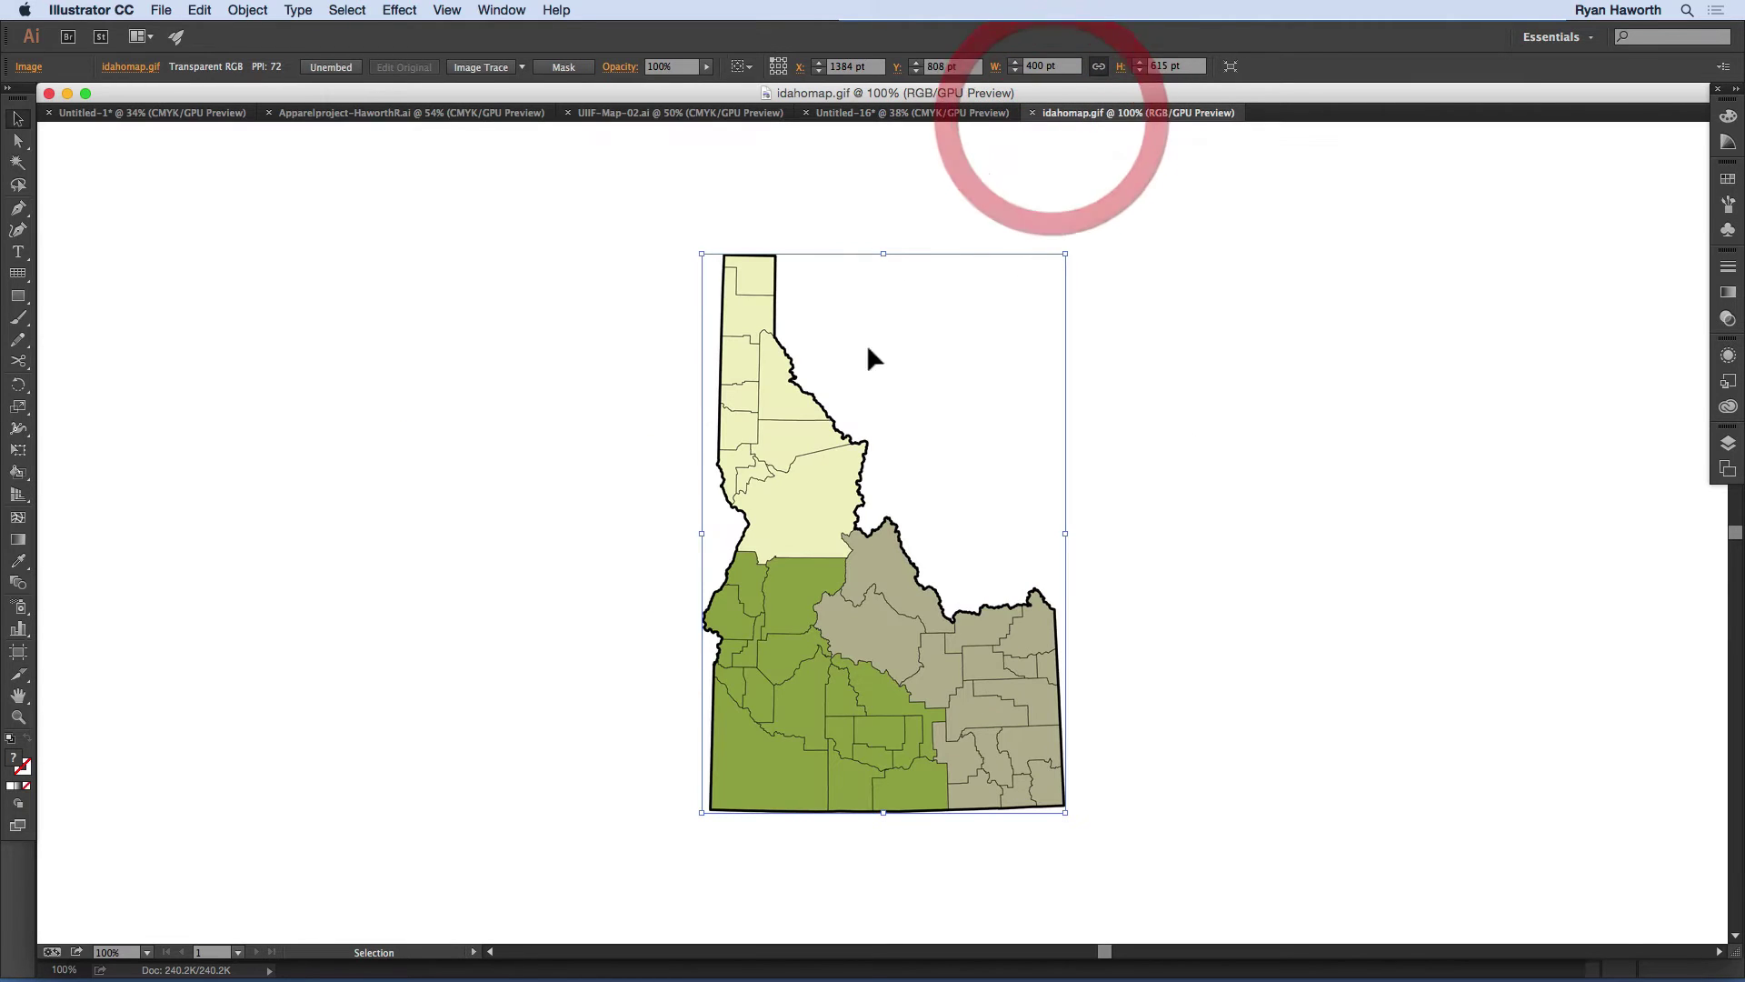
left_click(867, 111)
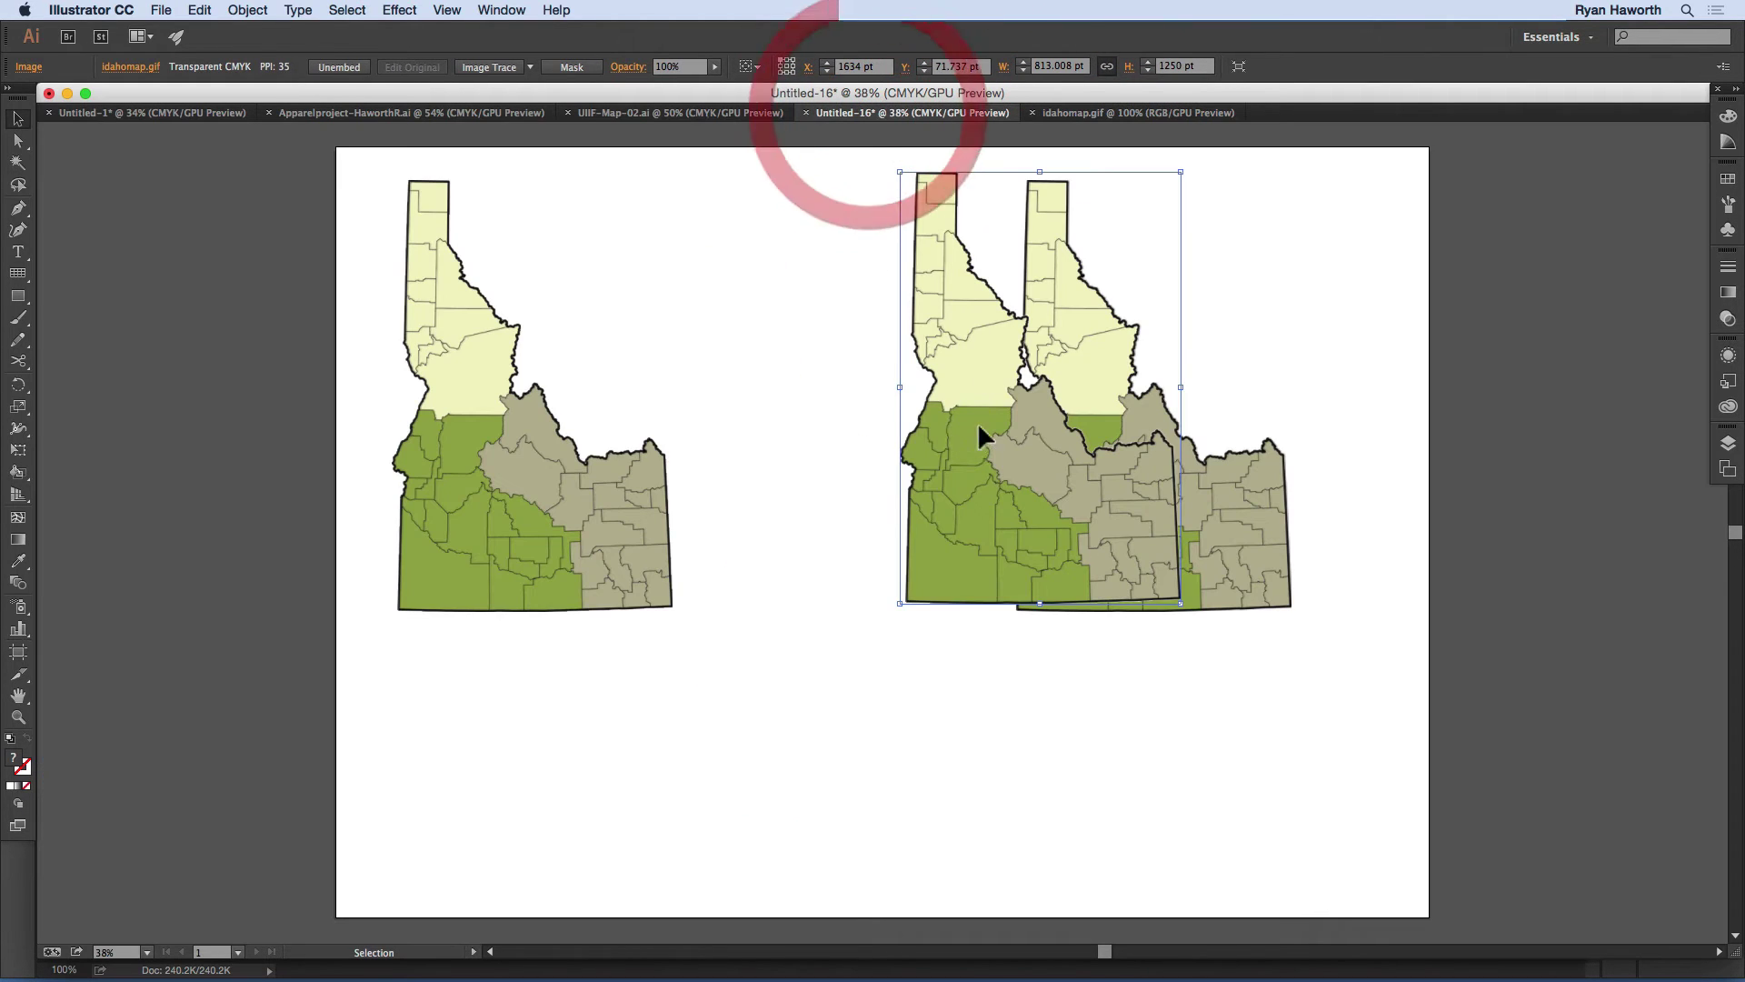
left_click_drag(951, 319, 1050, 347)
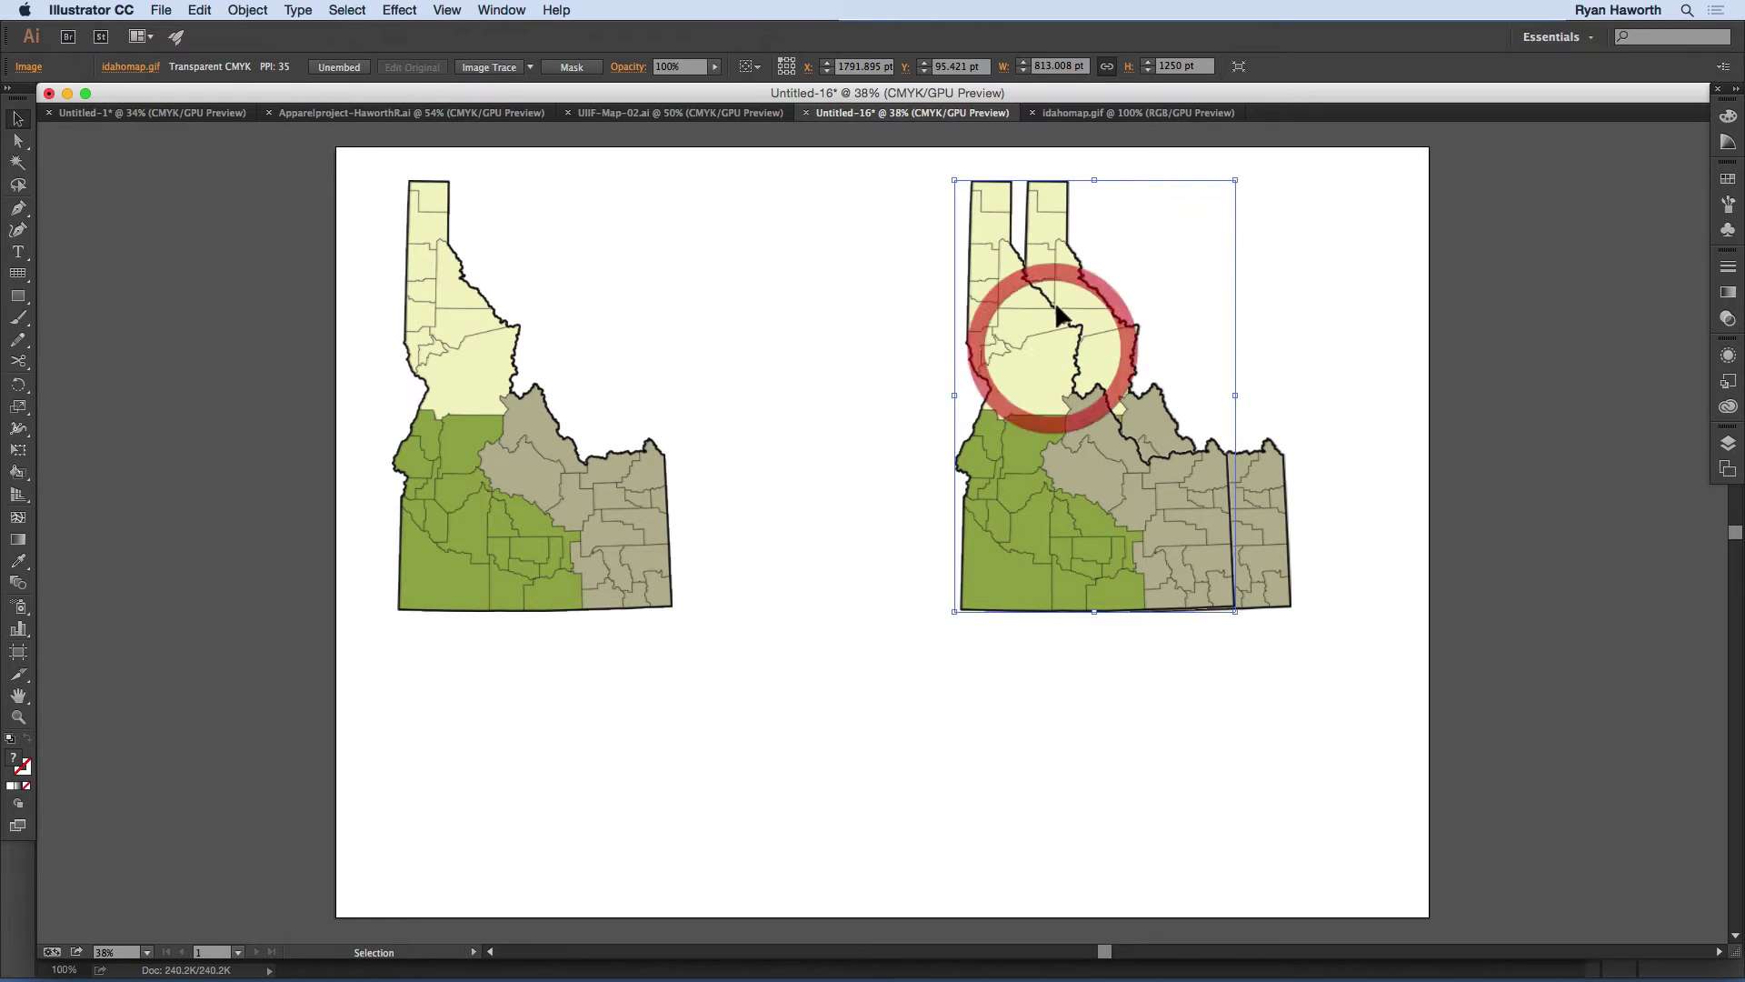
mouse_move(1045, 411)
left_mouse_down()
mouse_move(1052, 390)
mouse_move(1024, 422)
left_mouse_up()
left_click_drag(1026, 411, 526, 431)
left_click_drag(632, 423, 809, 409)
Step: Bring the right map to front and drag it into place at the row's right end
left_click(1062, 393)
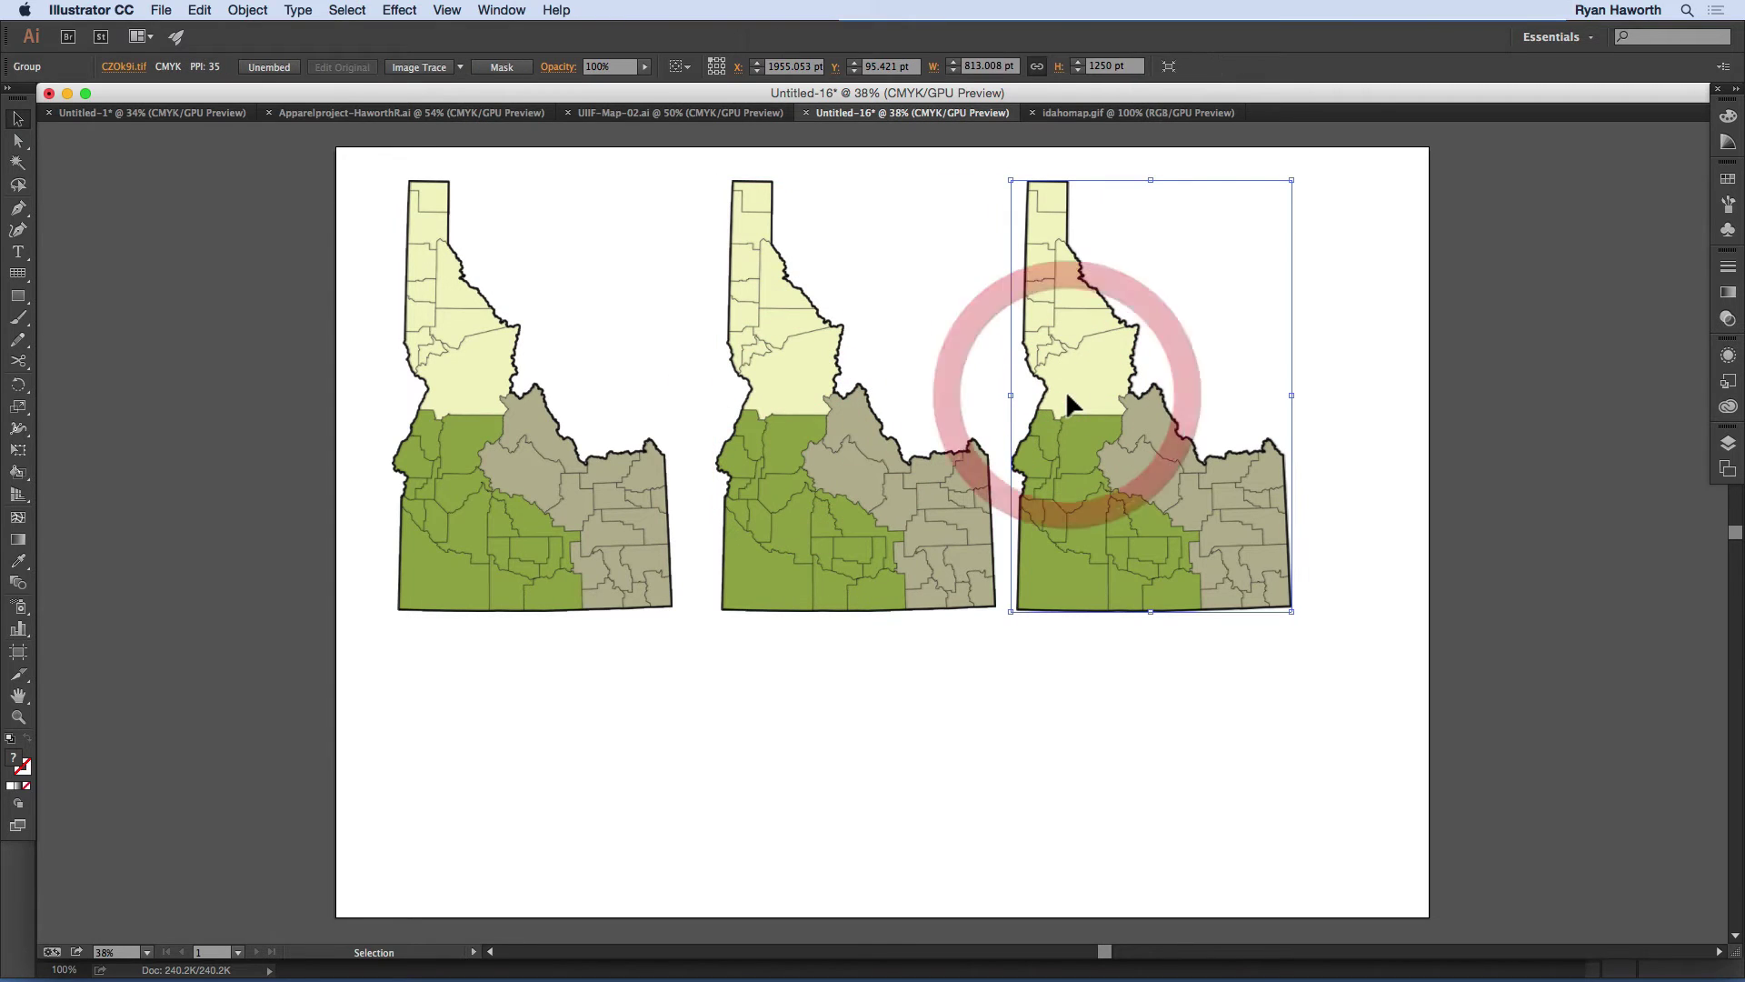
key("super+shift+bracketright")
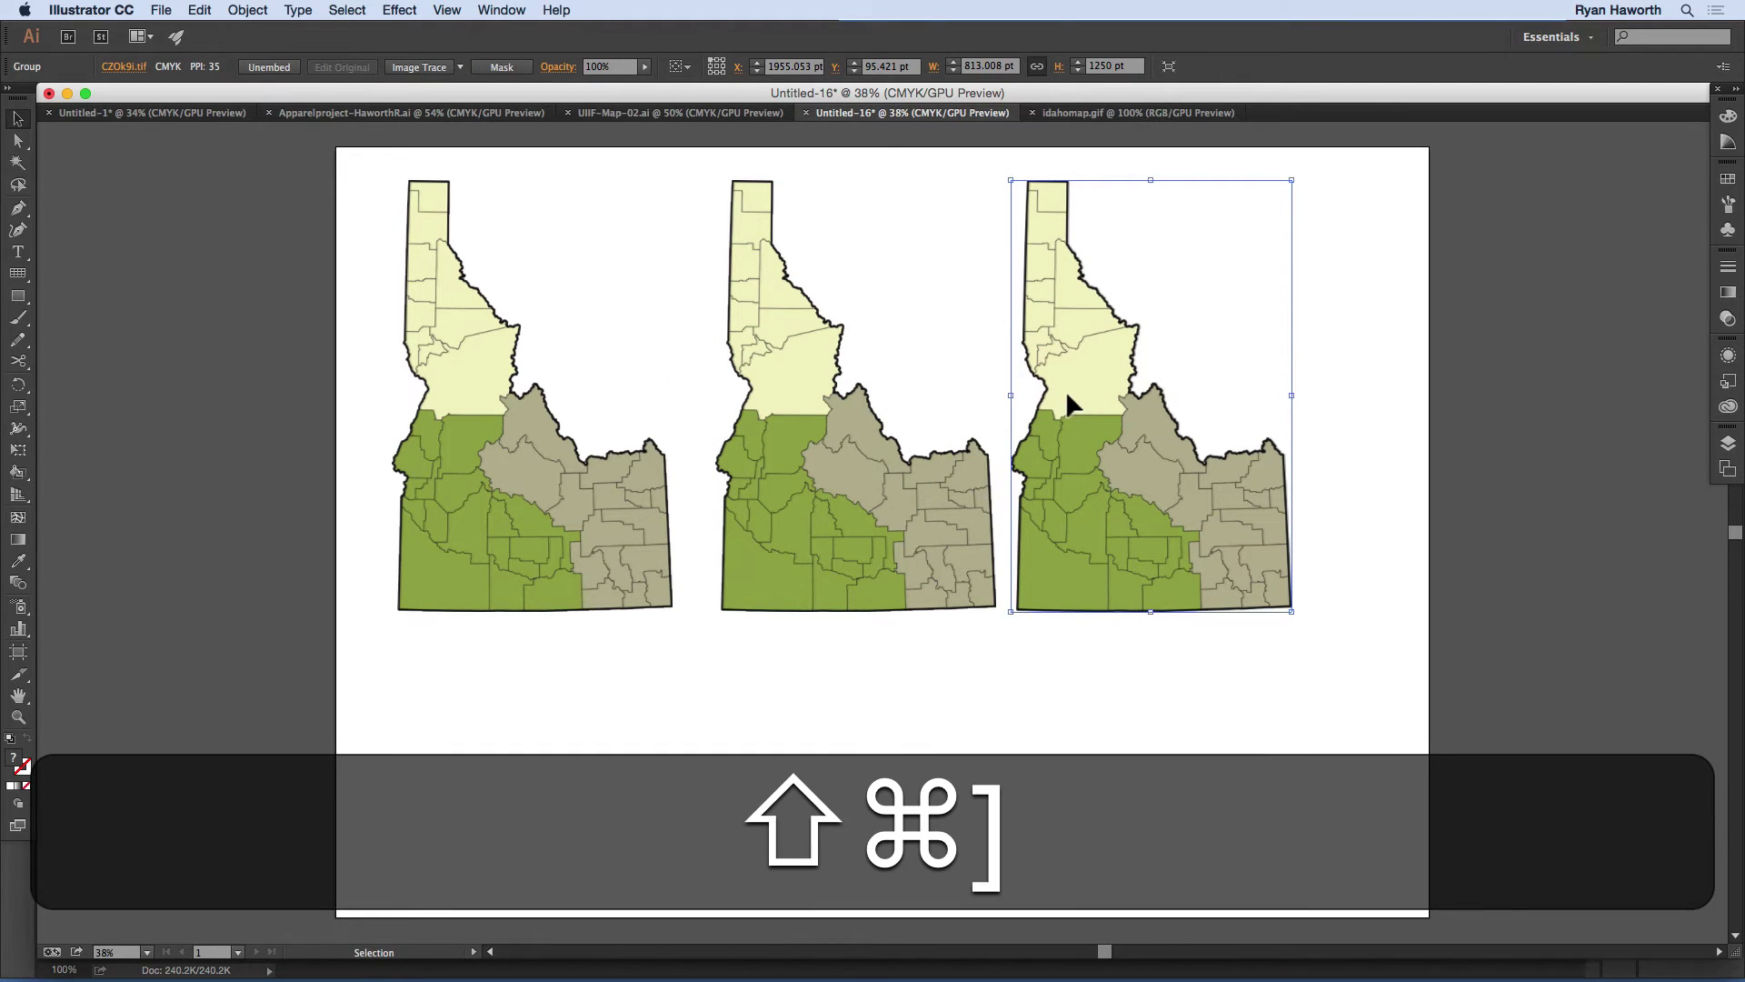
left_click_drag(1065, 390, 827, 377)
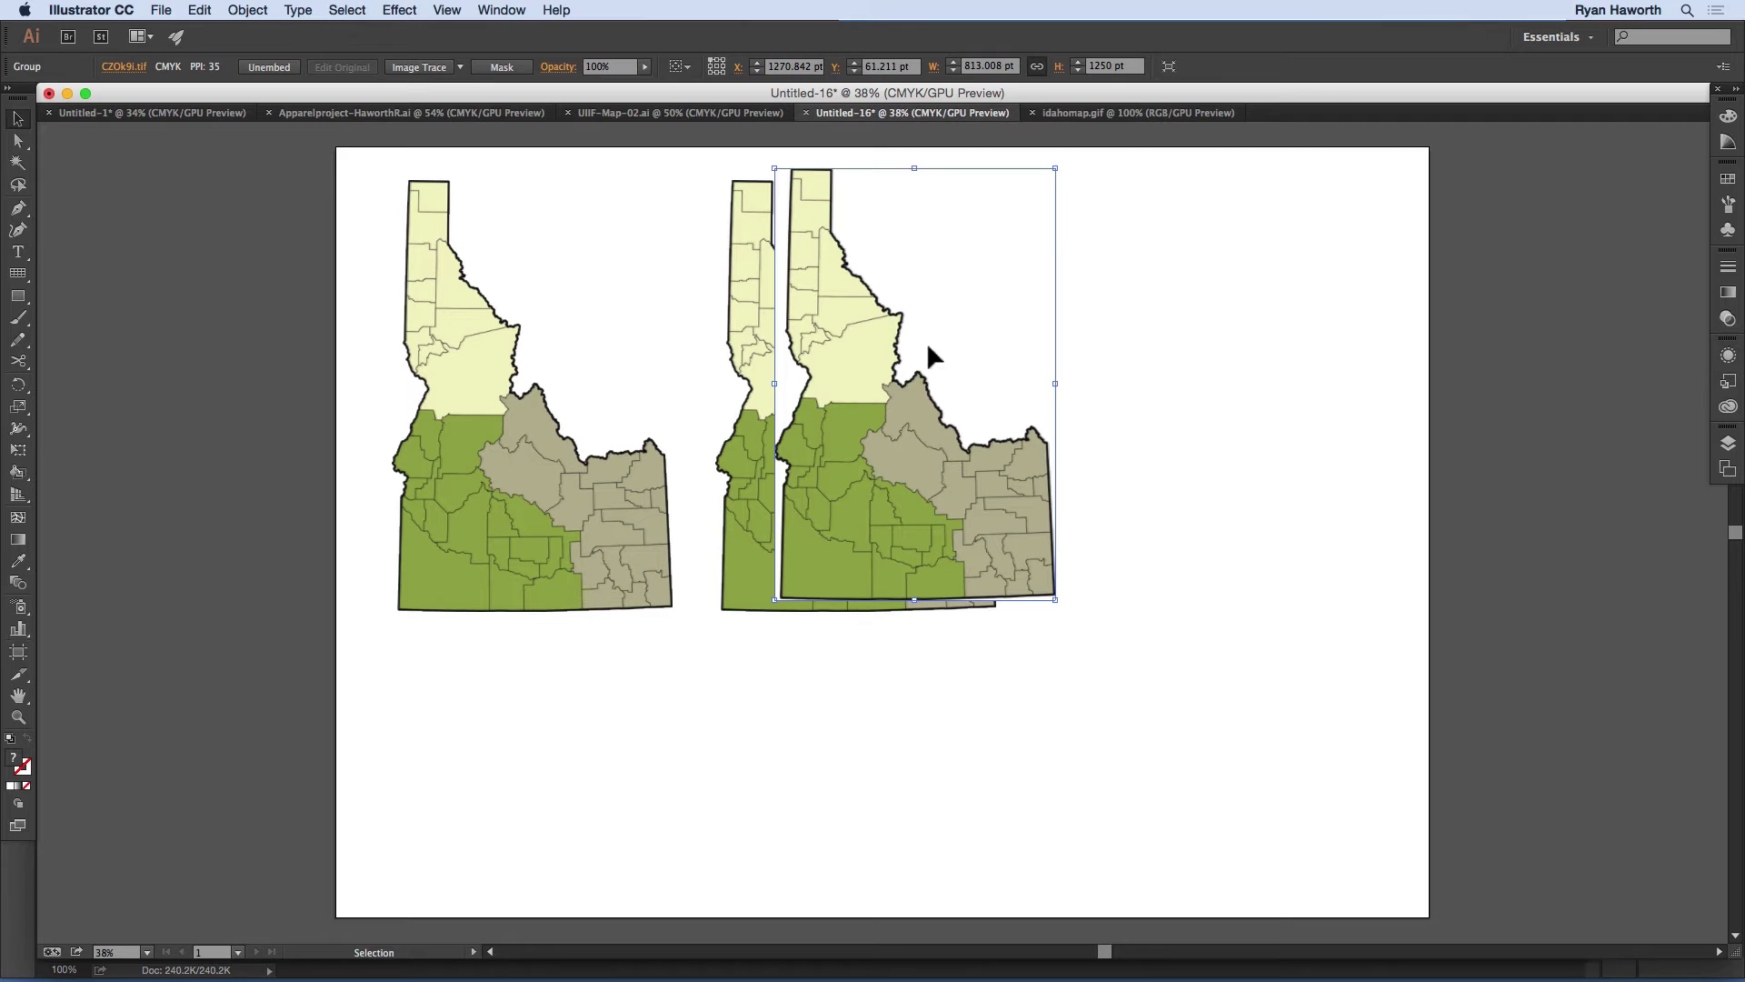
left_click_drag(909, 498, 1163, 454)
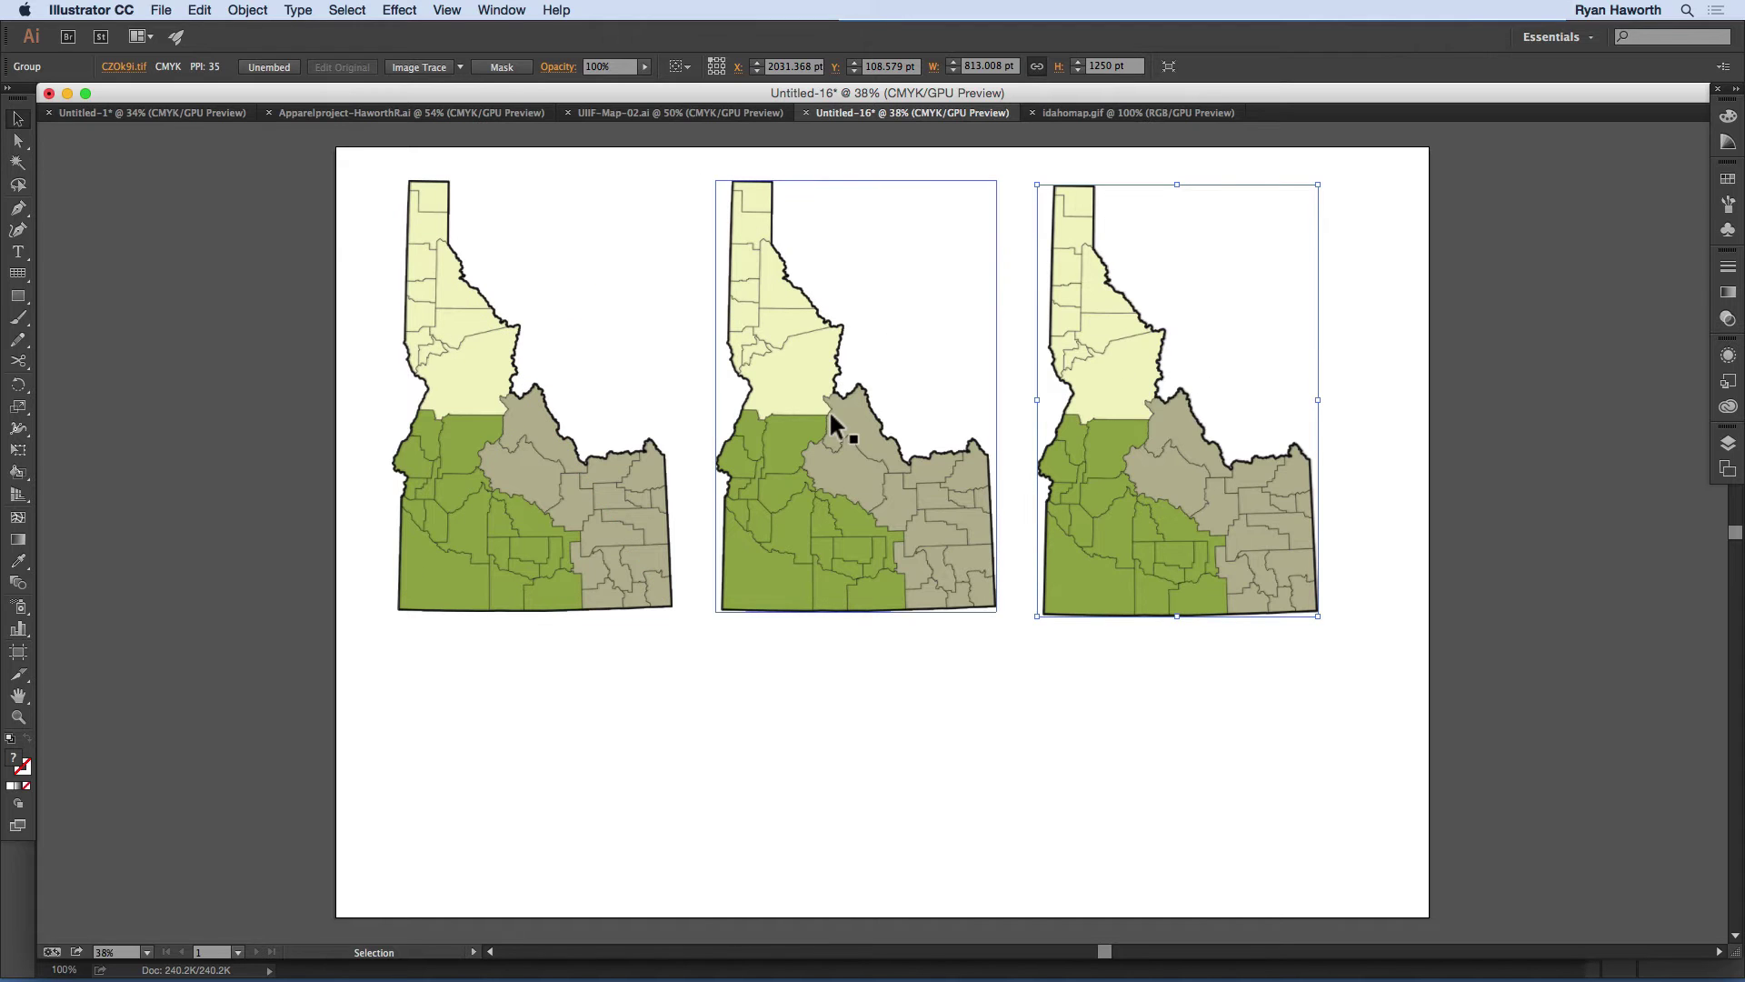
left_click(1394, 357)
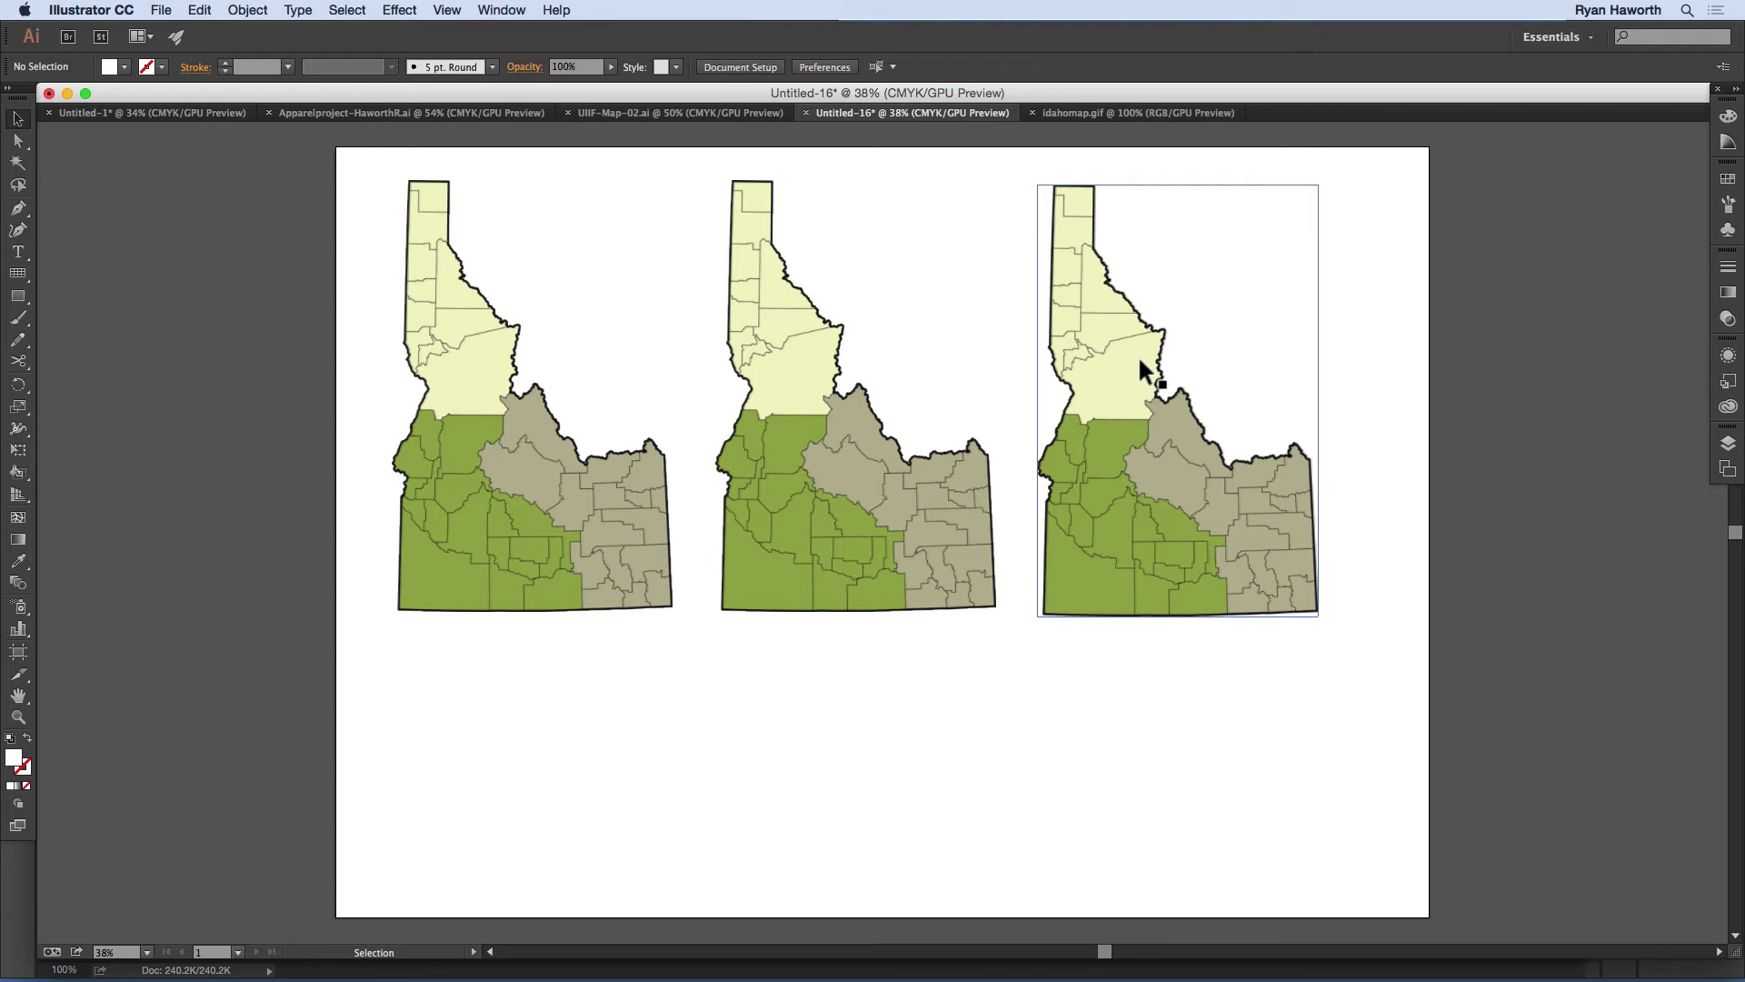
Step: Save the document as test.ai, accepting the default Illustrator Options
left_click(160, 10)
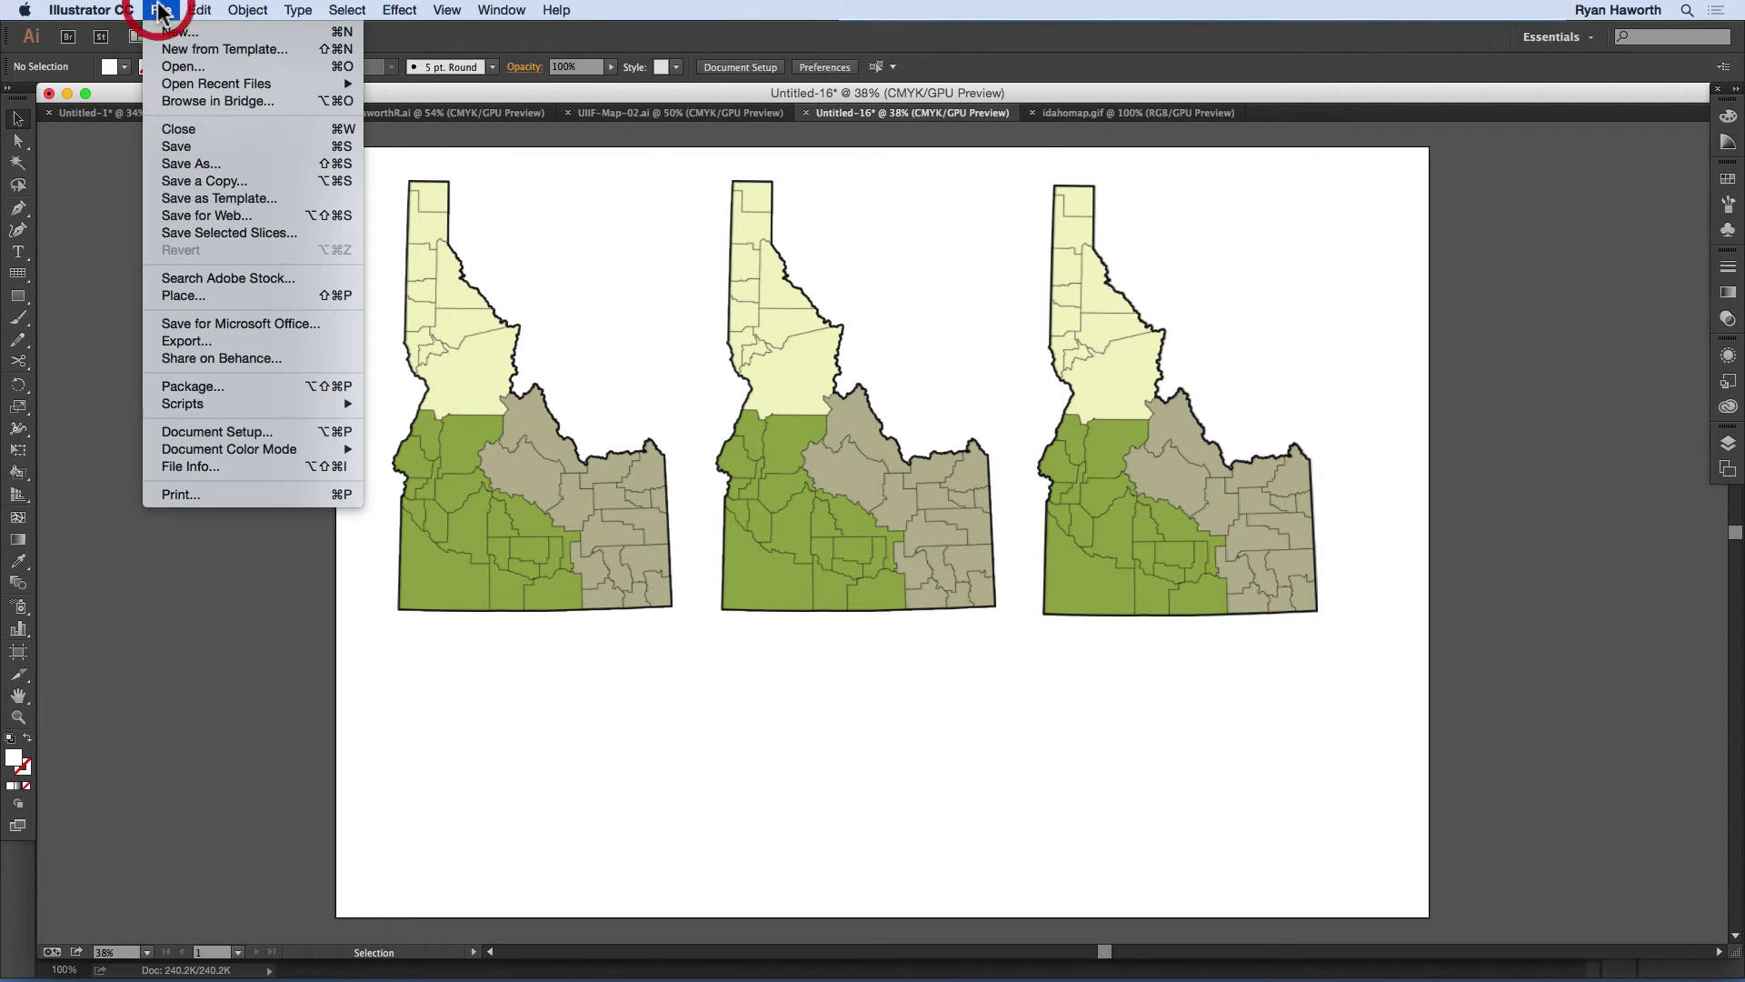
left_click(215, 147)
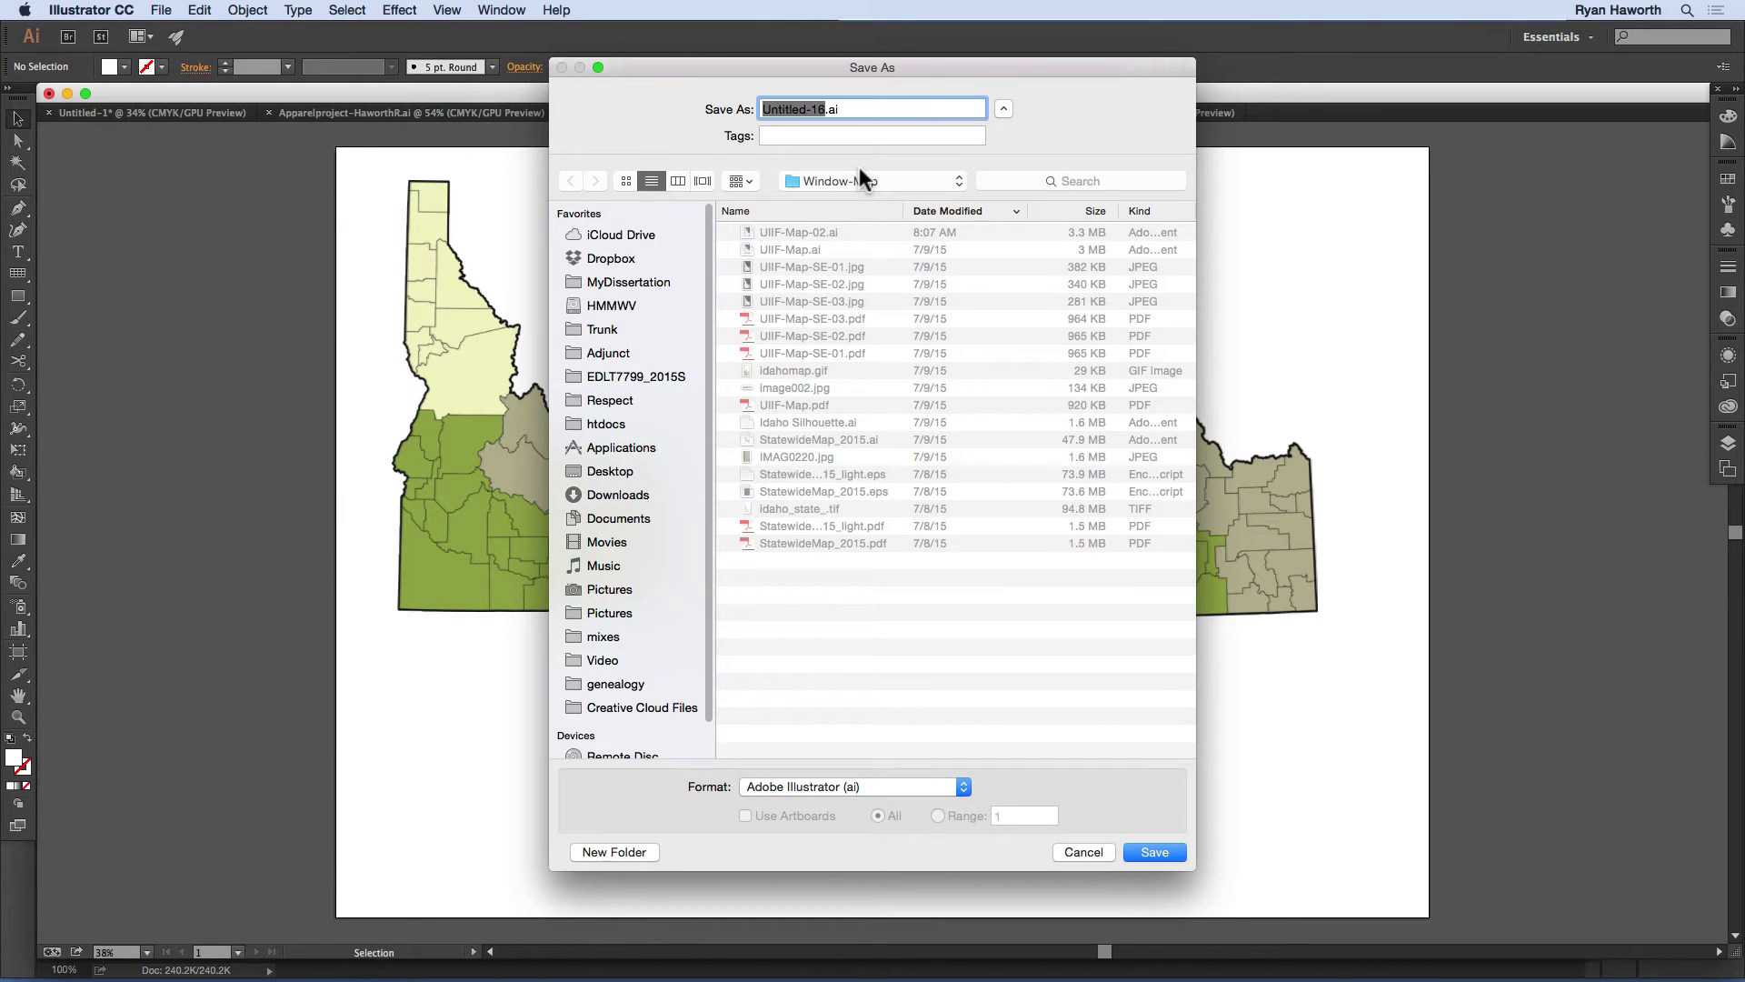
type("test")
key("Return")
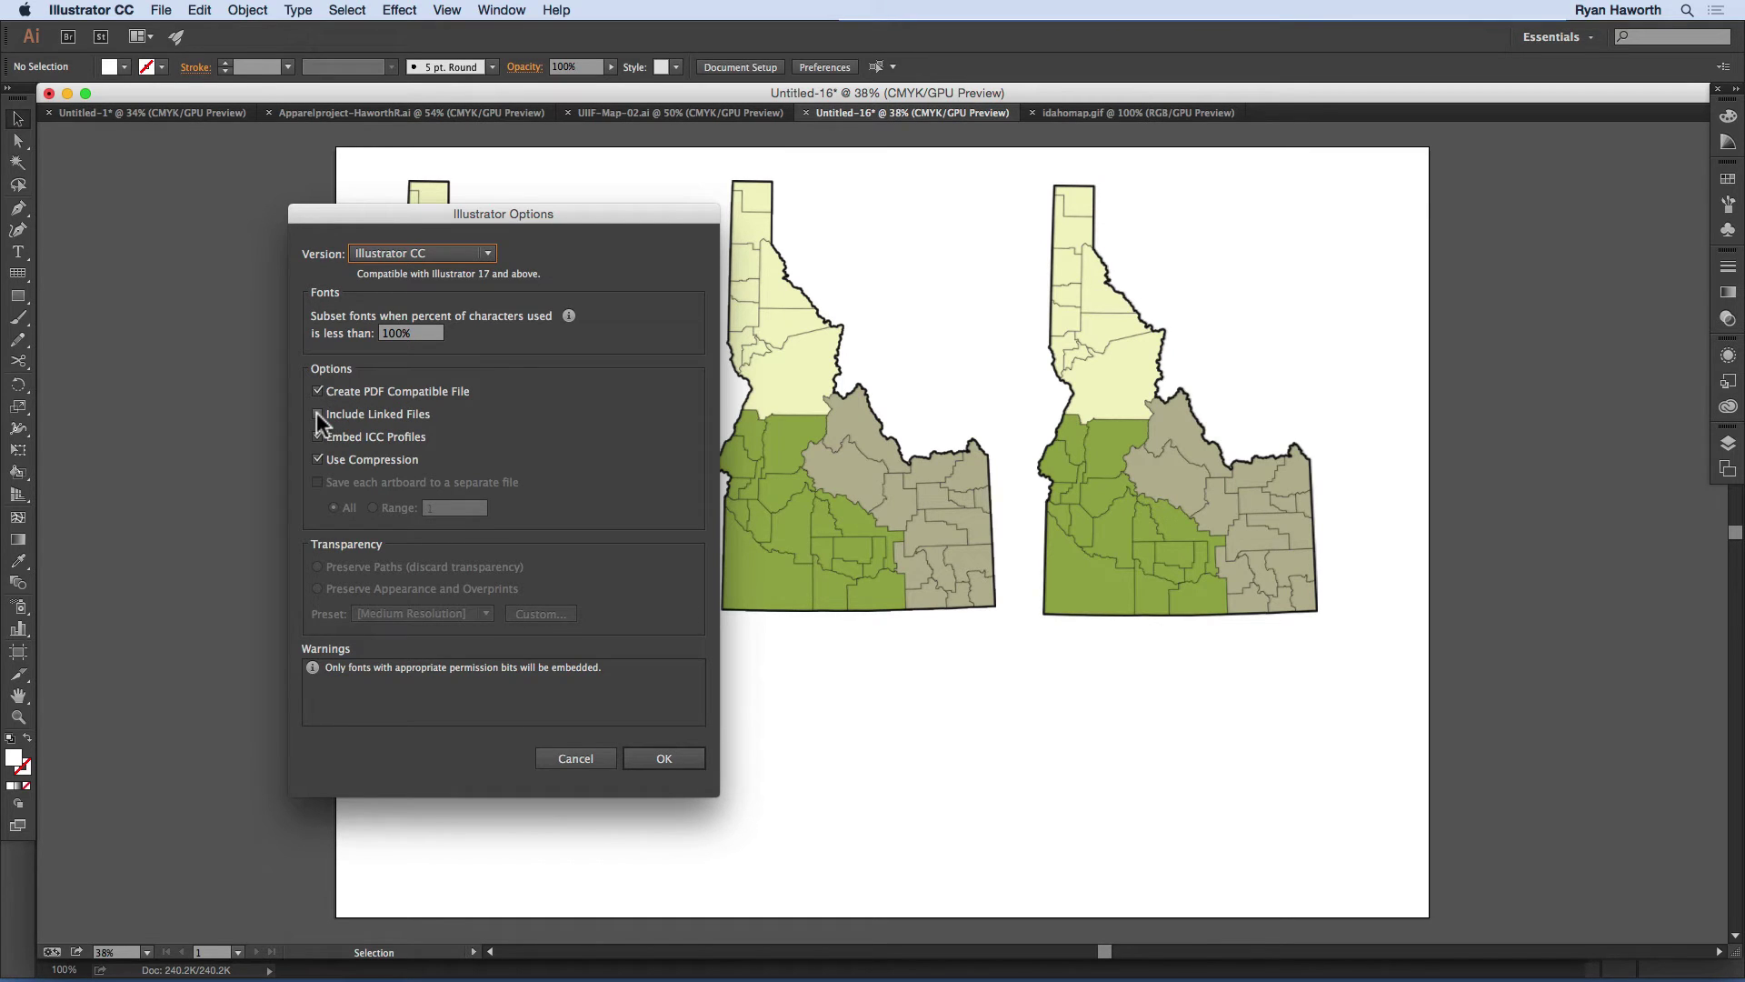
left_click(664, 762)
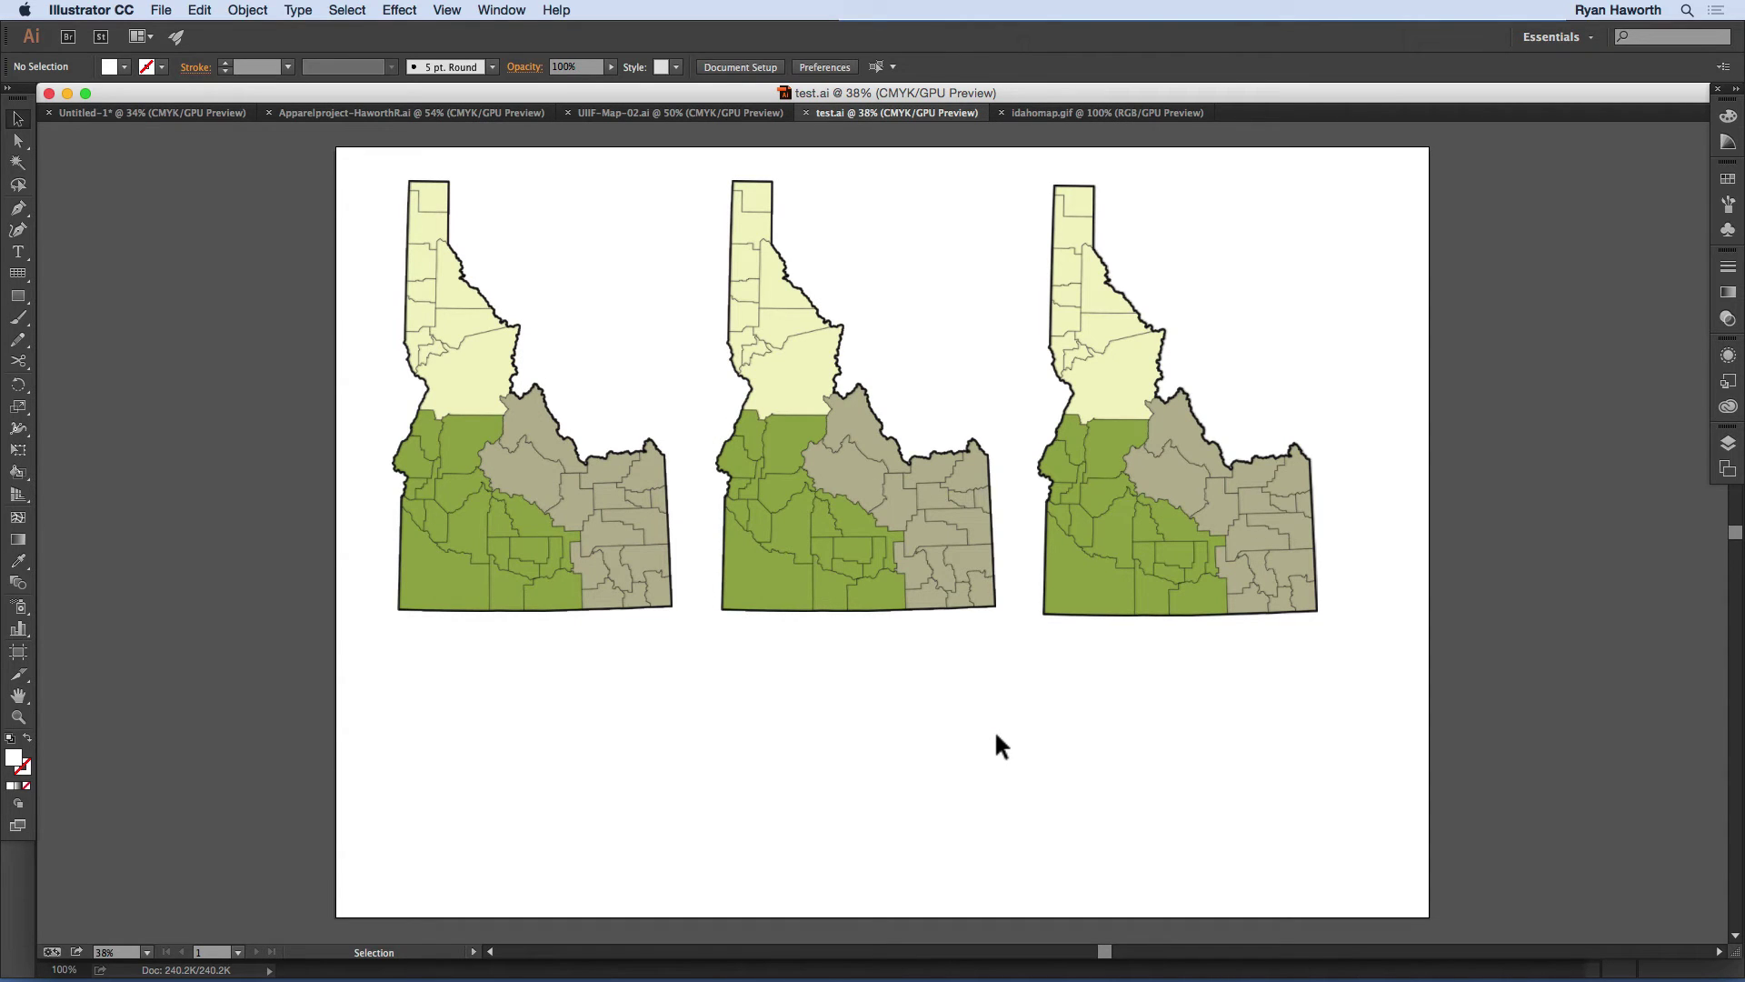
Step: Open the saved test.ai, decline a second window, and close it
key("super")
key("super+o")
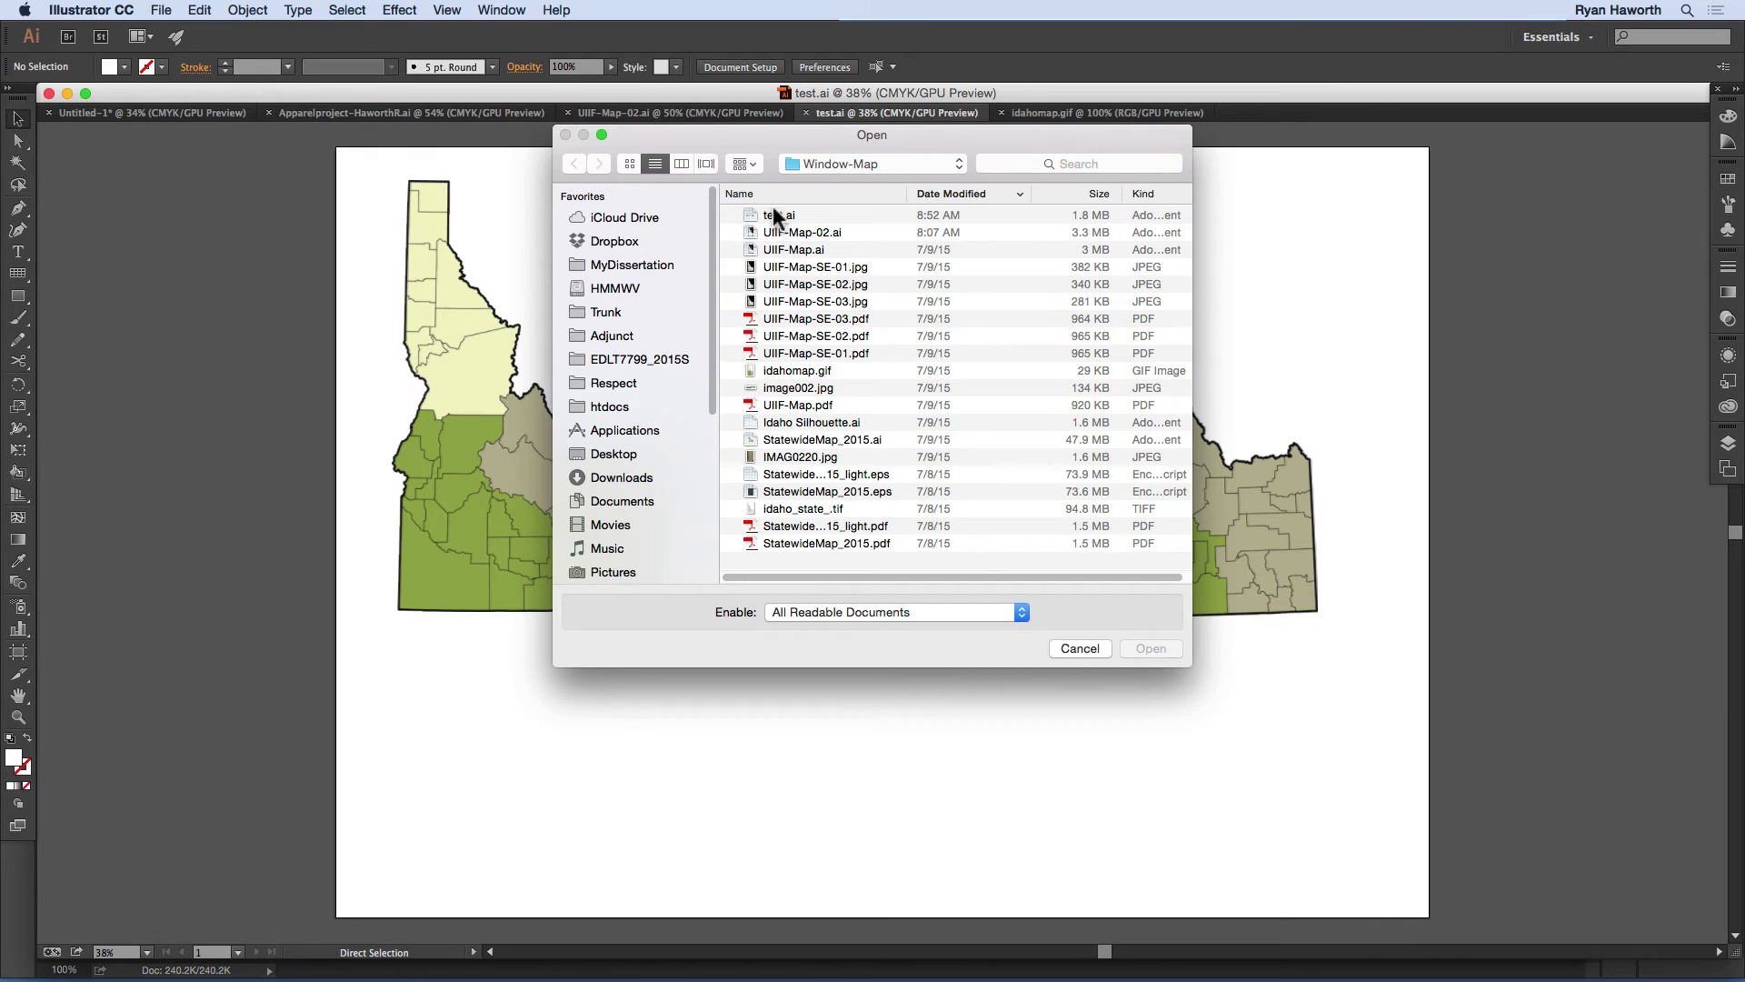
double_click(771, 215)
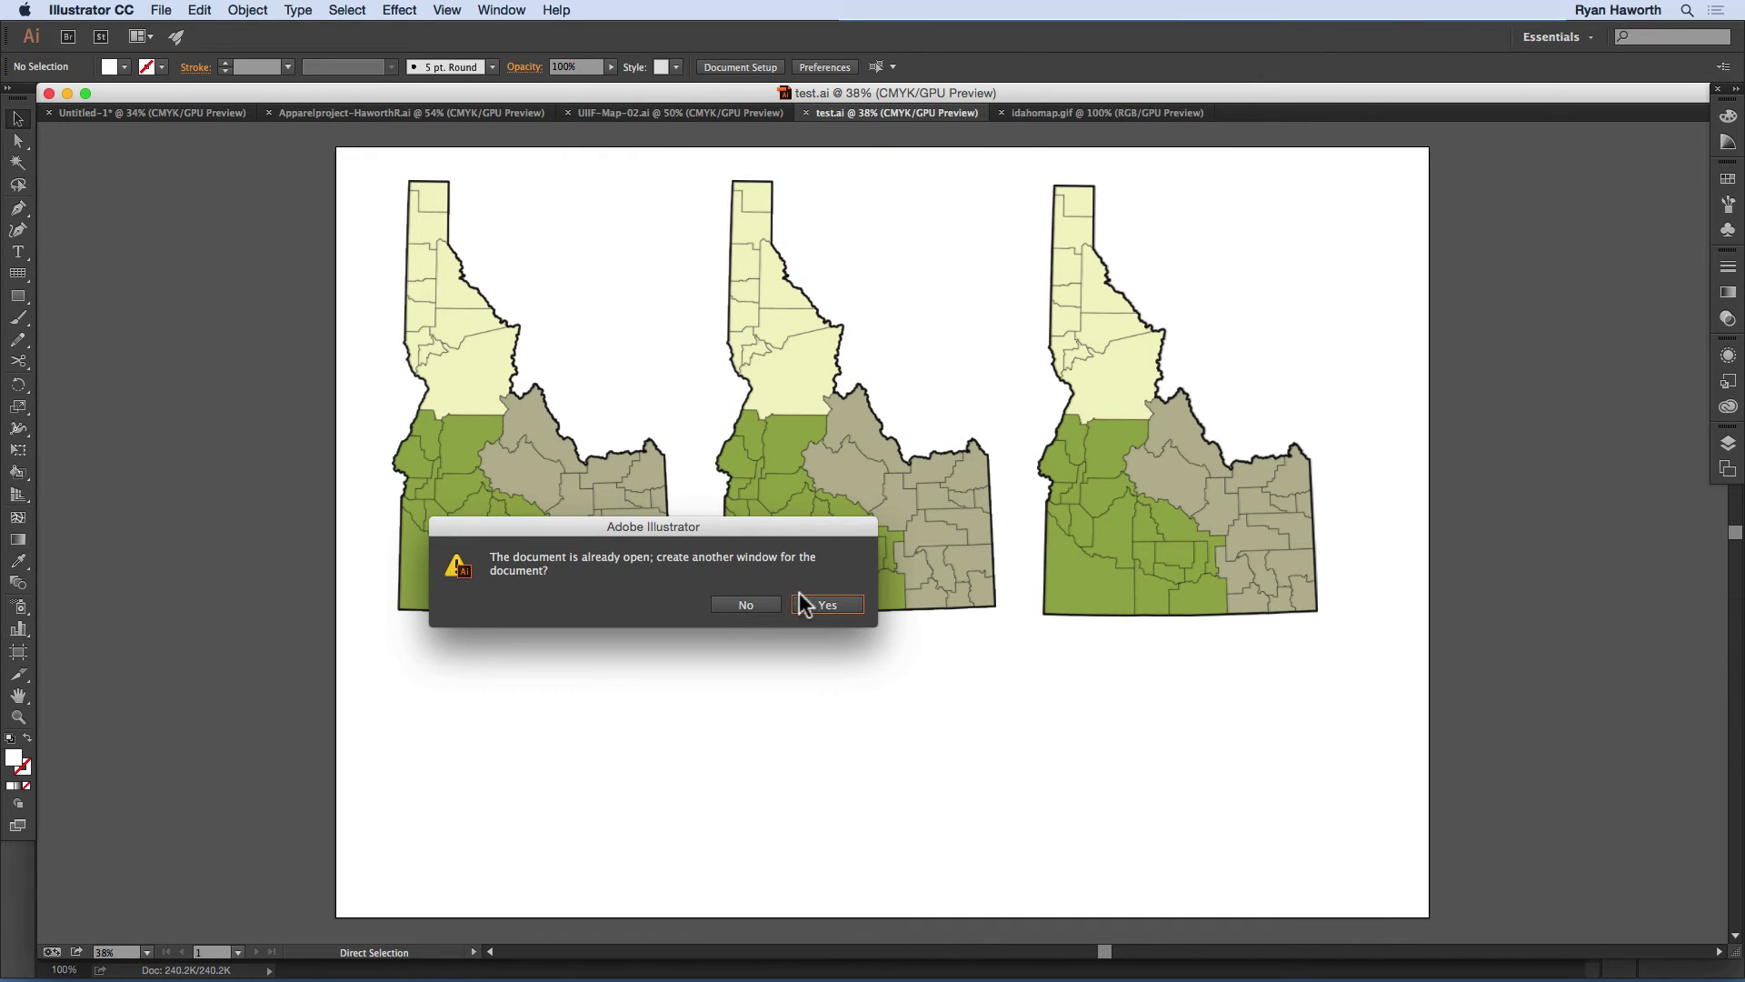
left_click(741, 607)
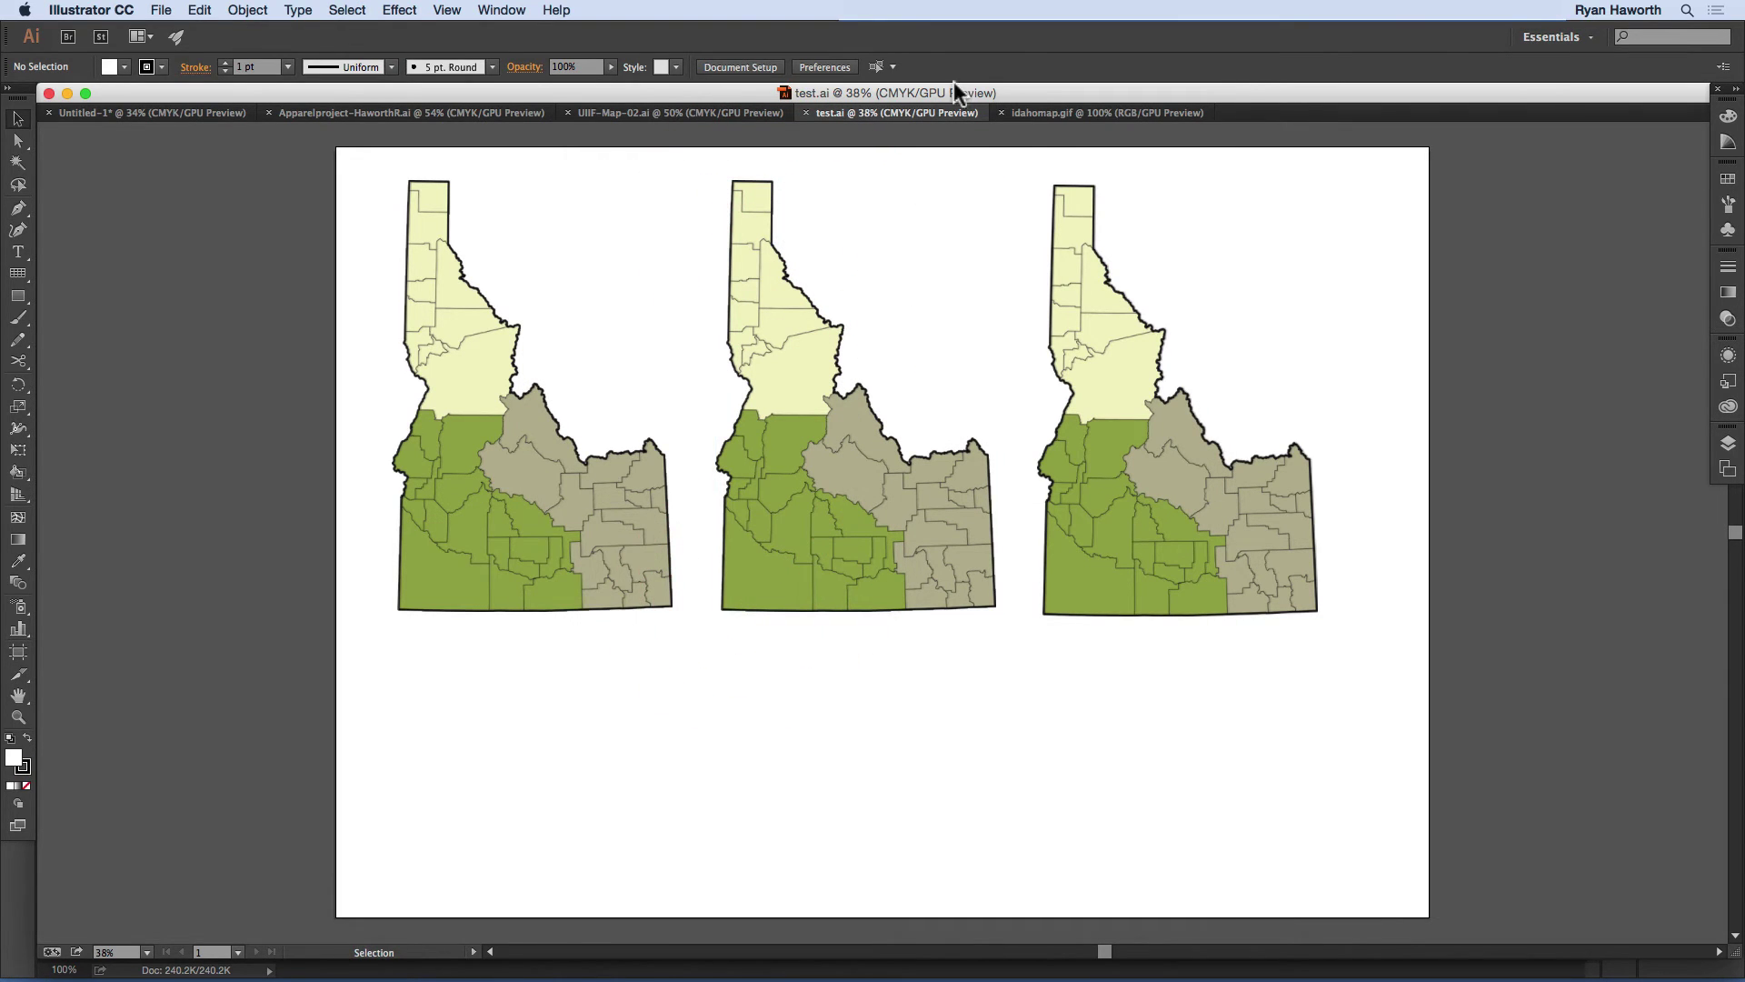
left_click(807, 113)
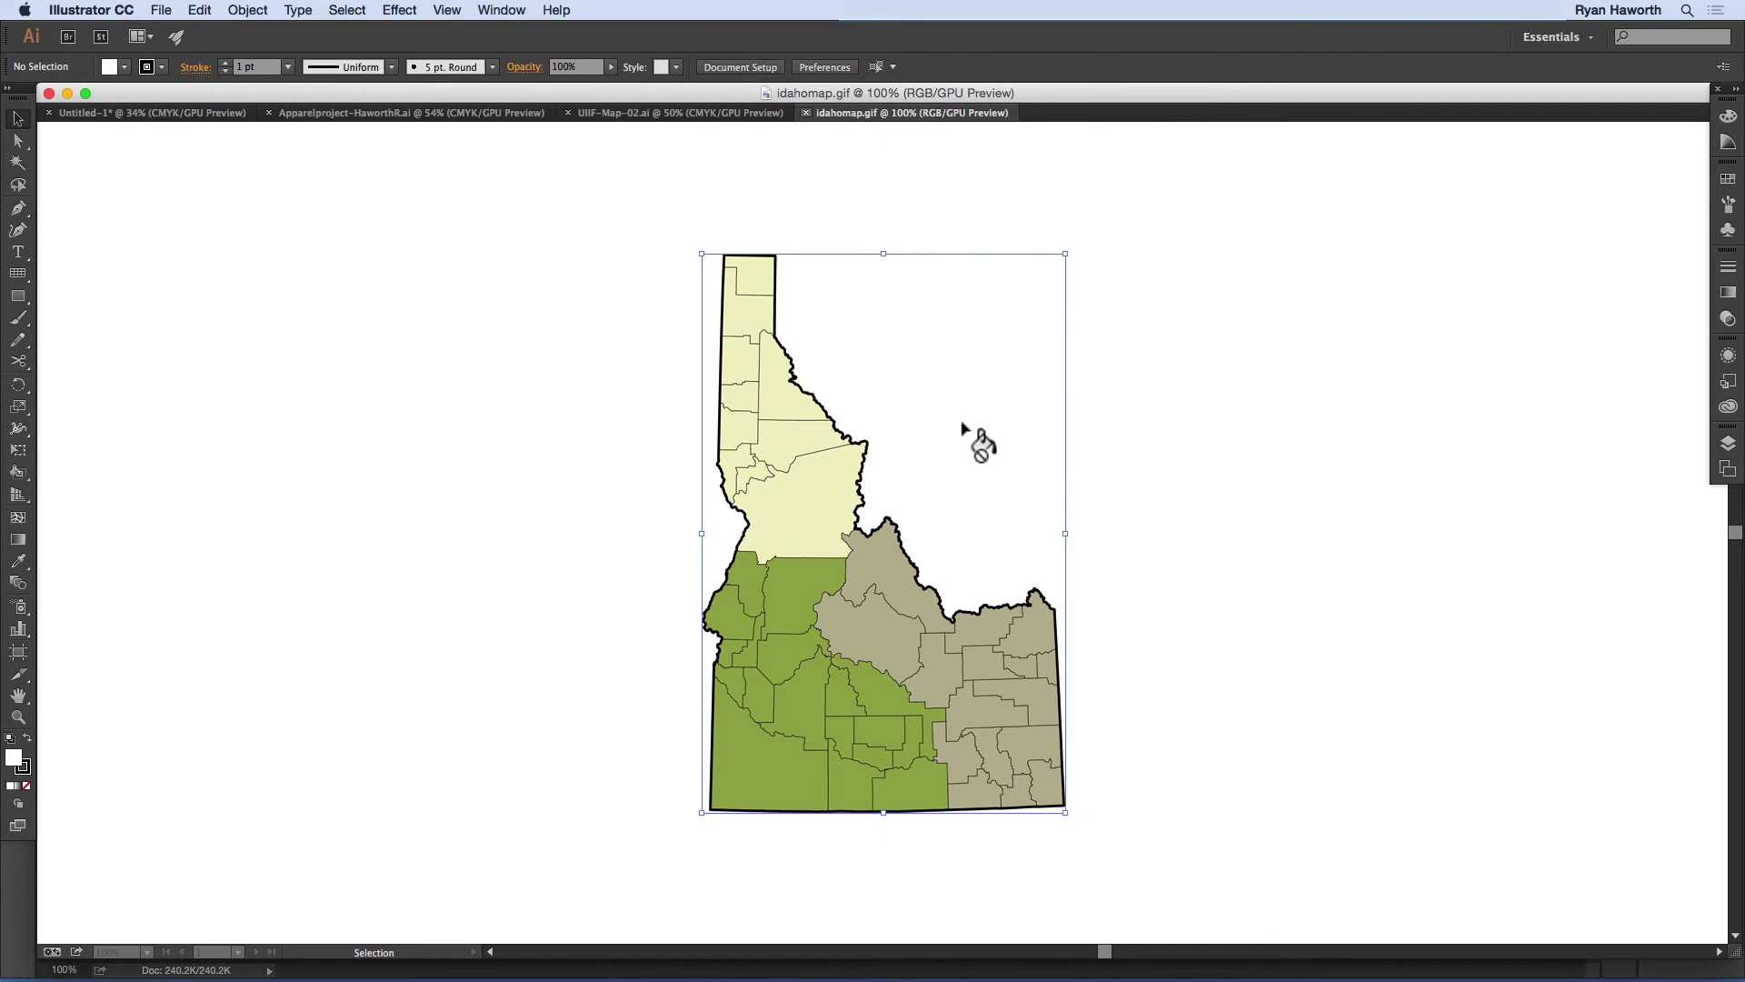
Step: Move idahomap.gif out of the map folder, reopen test.ai and ignore the missing link
key("super+o")
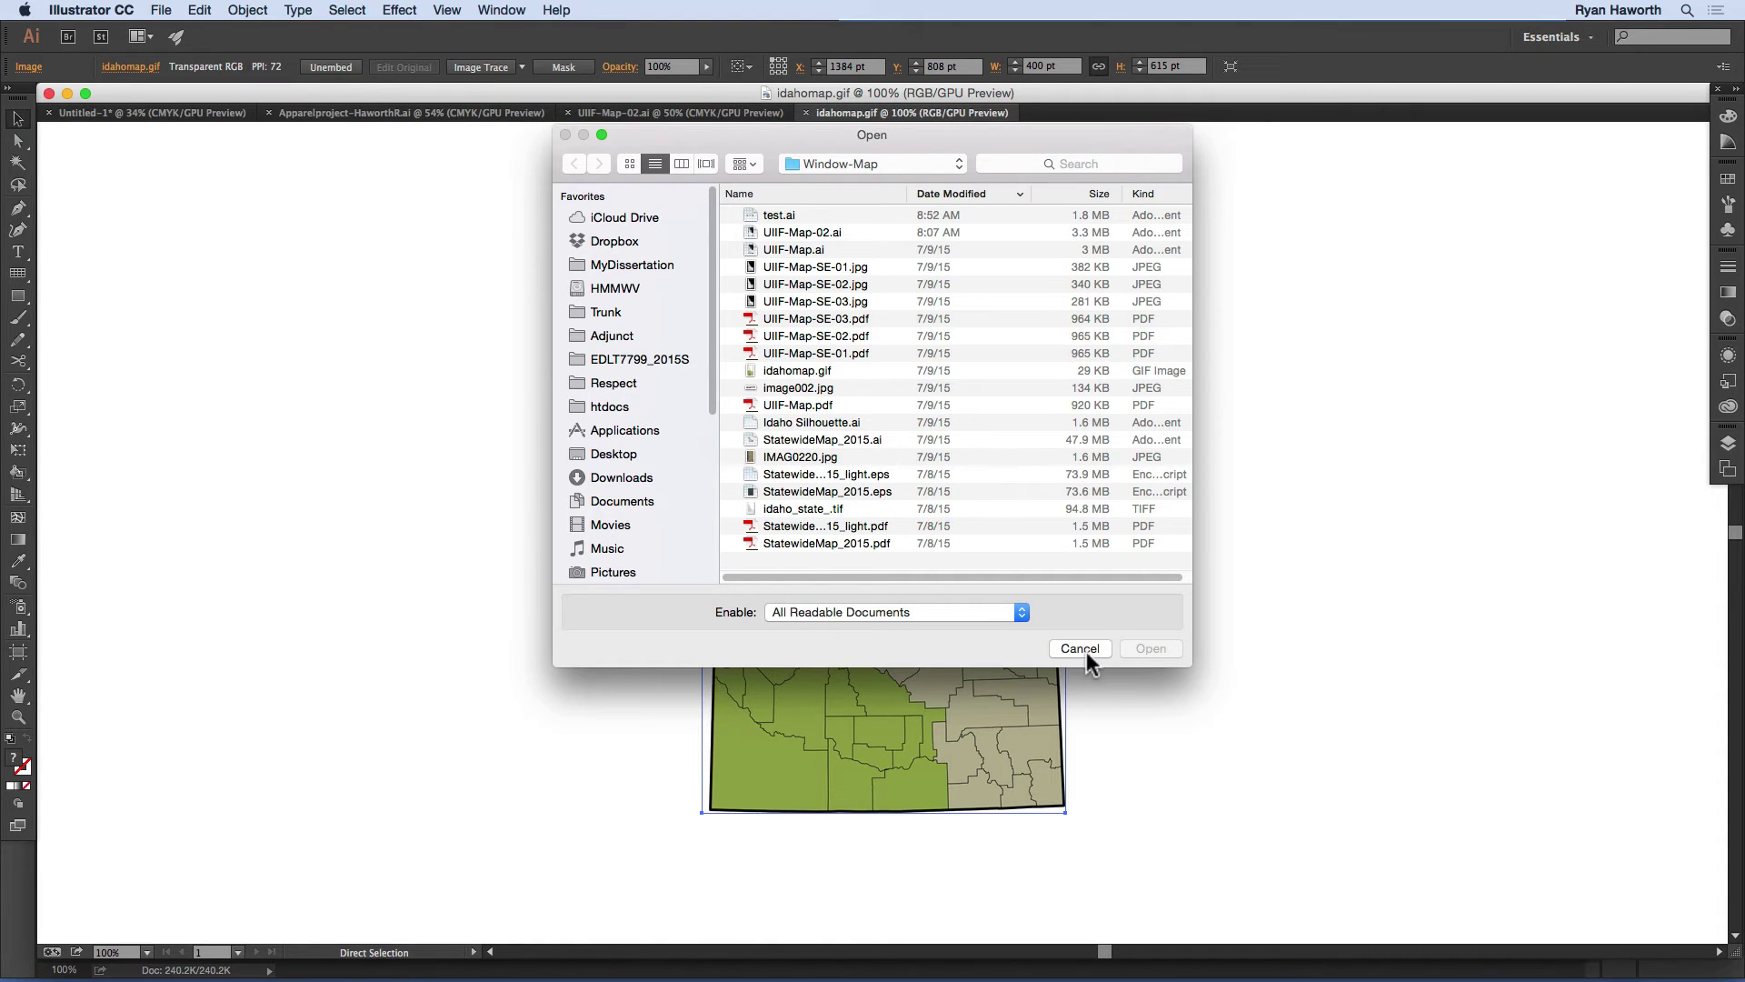
left_click_drag(796, 373, 607, 380)
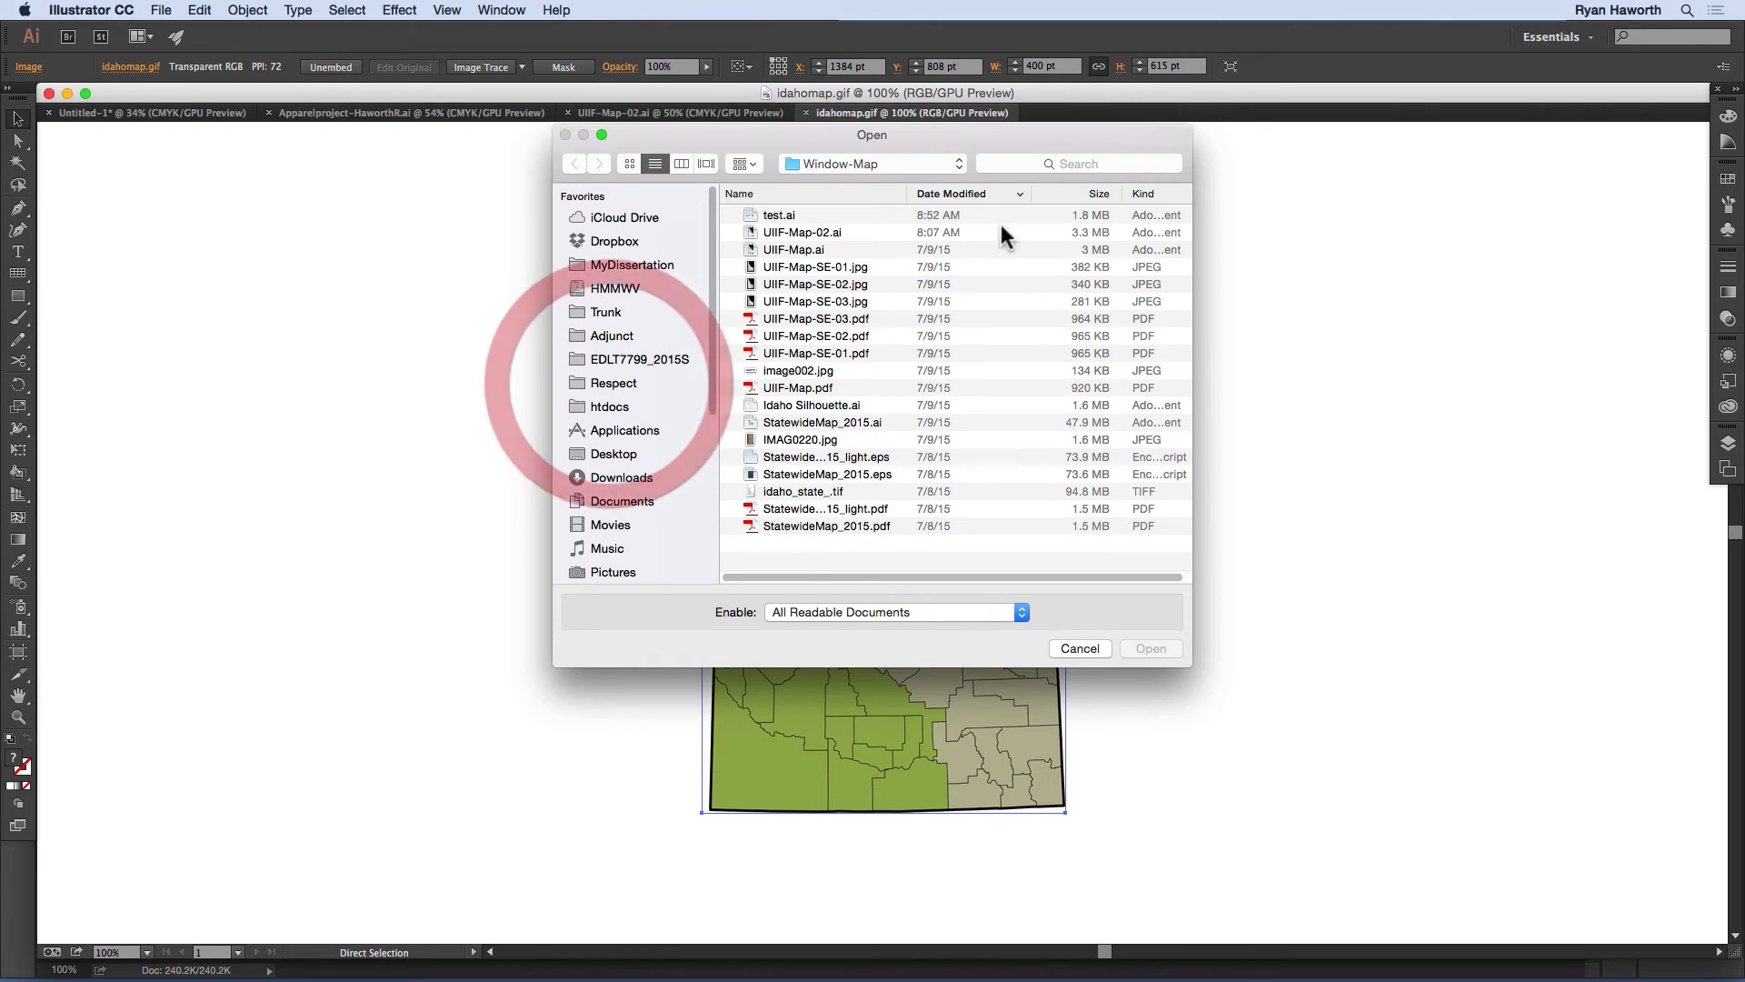
left_click(787, 215)
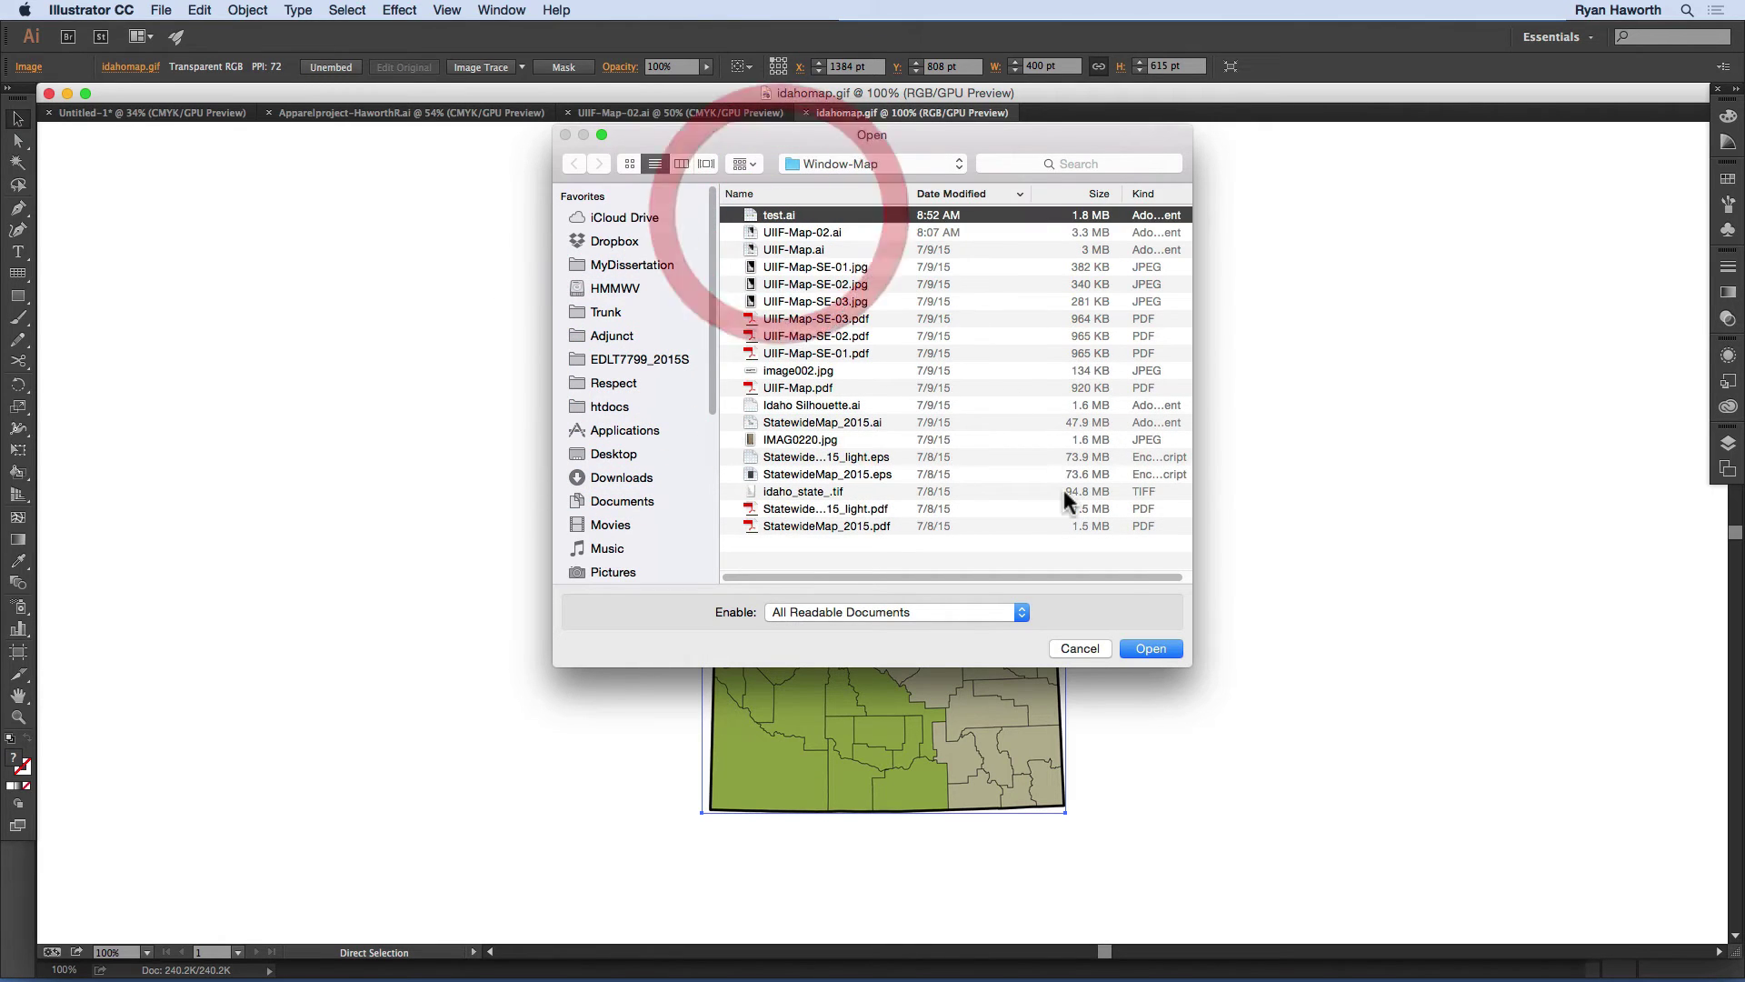
left_click(1150, 648)
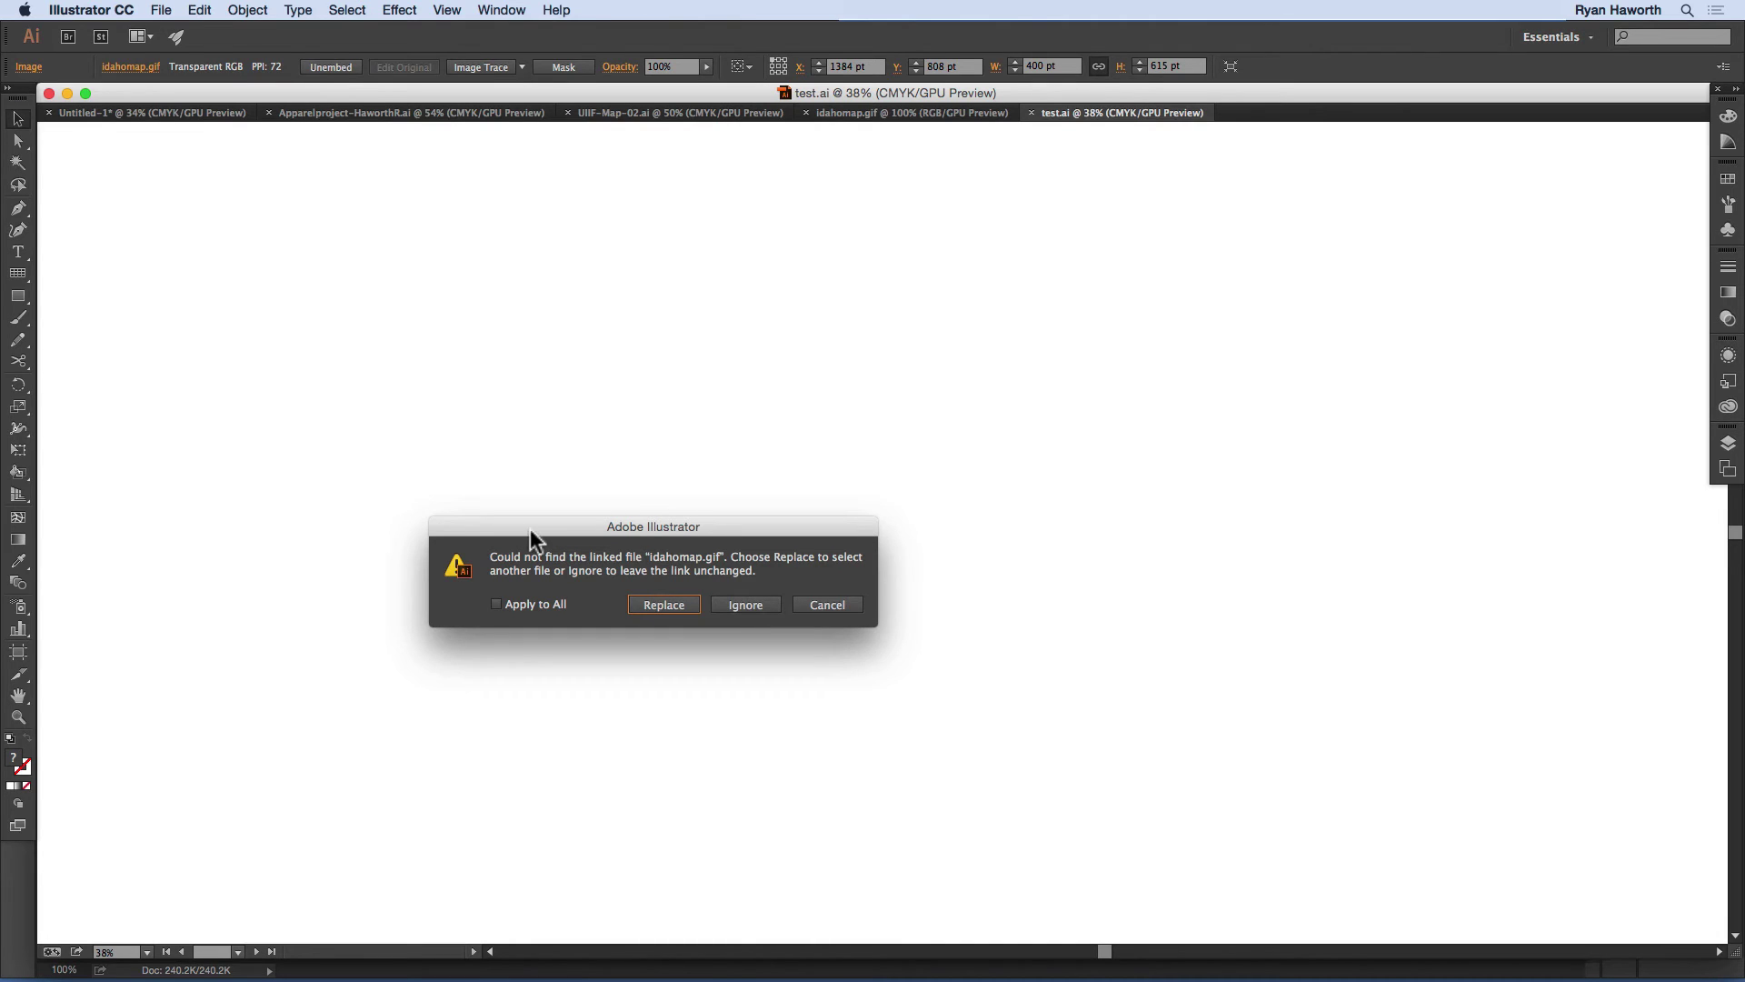
left_click_drag(531, 527, 552, 269)
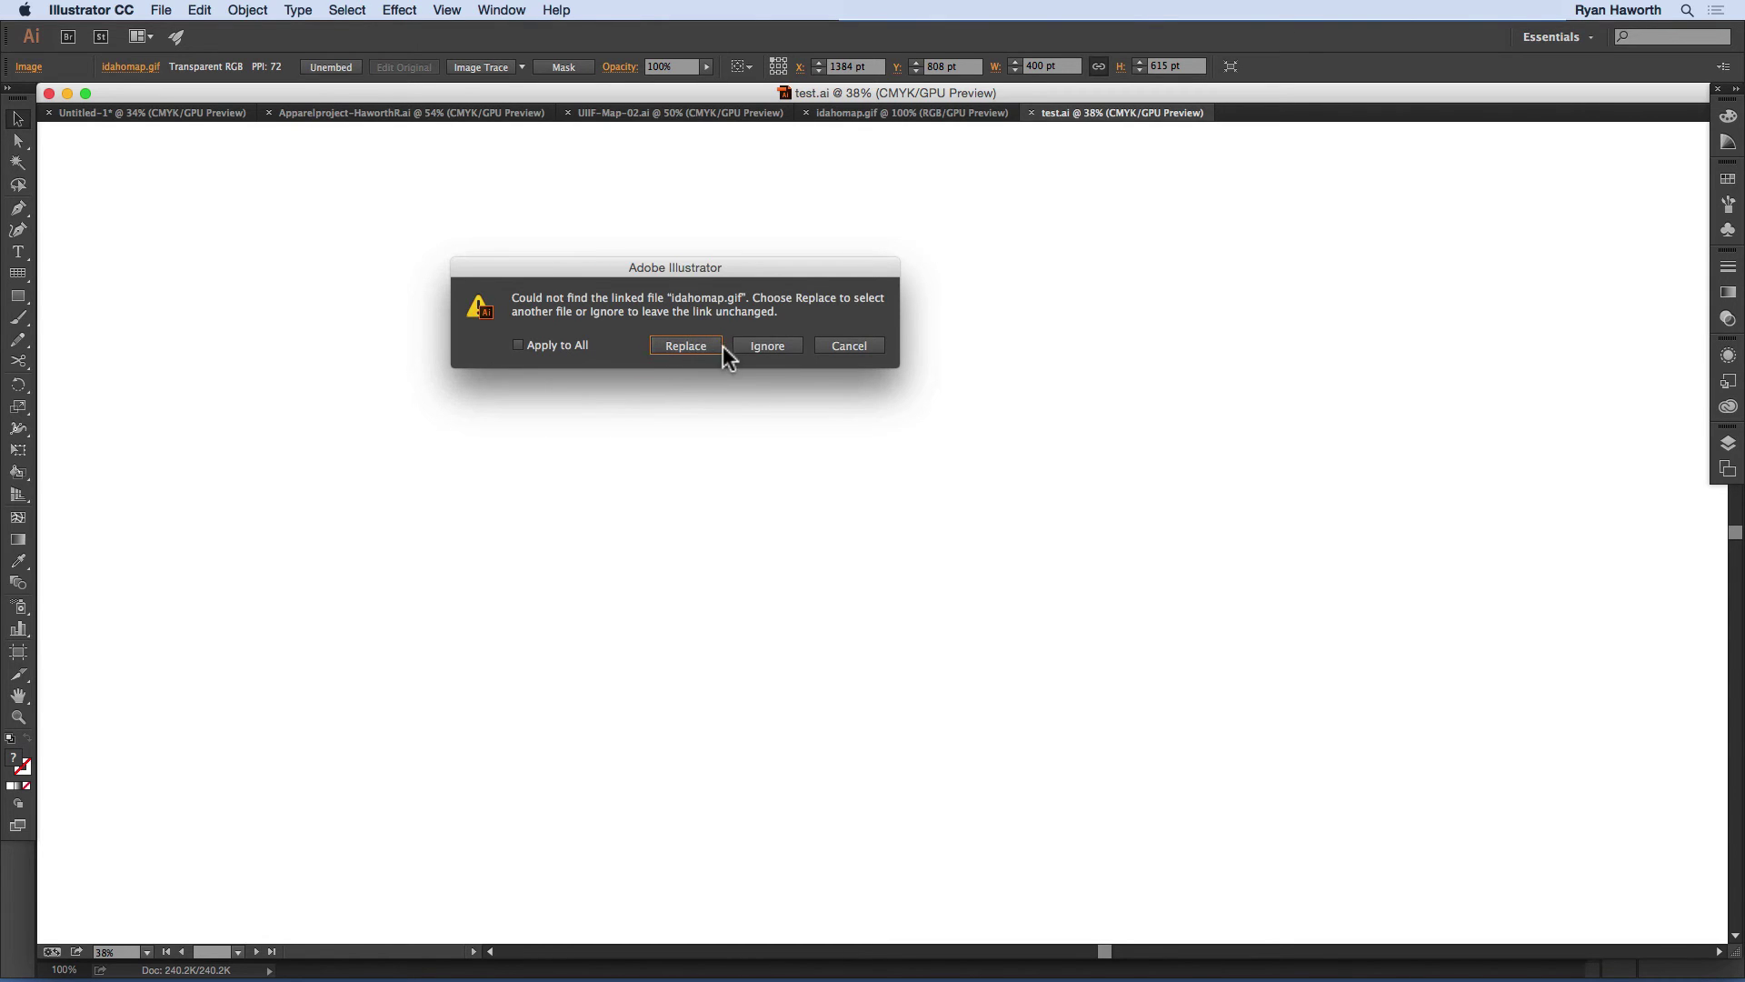
left_click(751, 343)
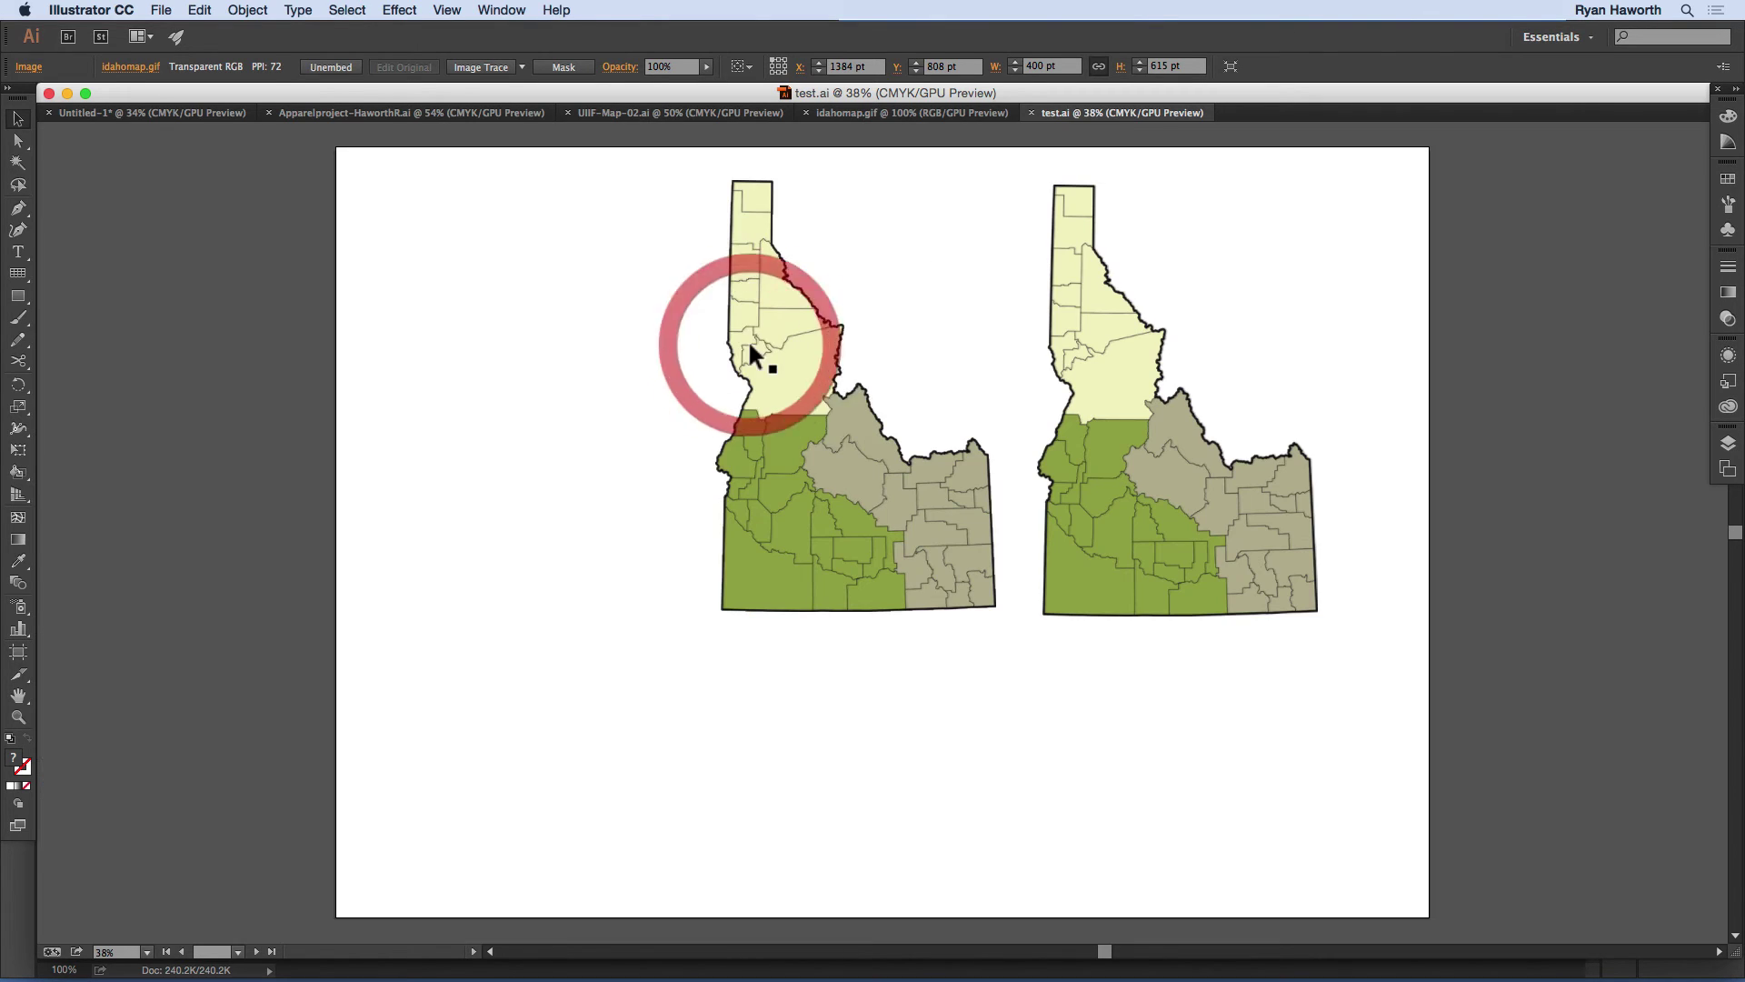
Step: Delete the empty placeholder and select the middle and right maps
left_click(506, 306)
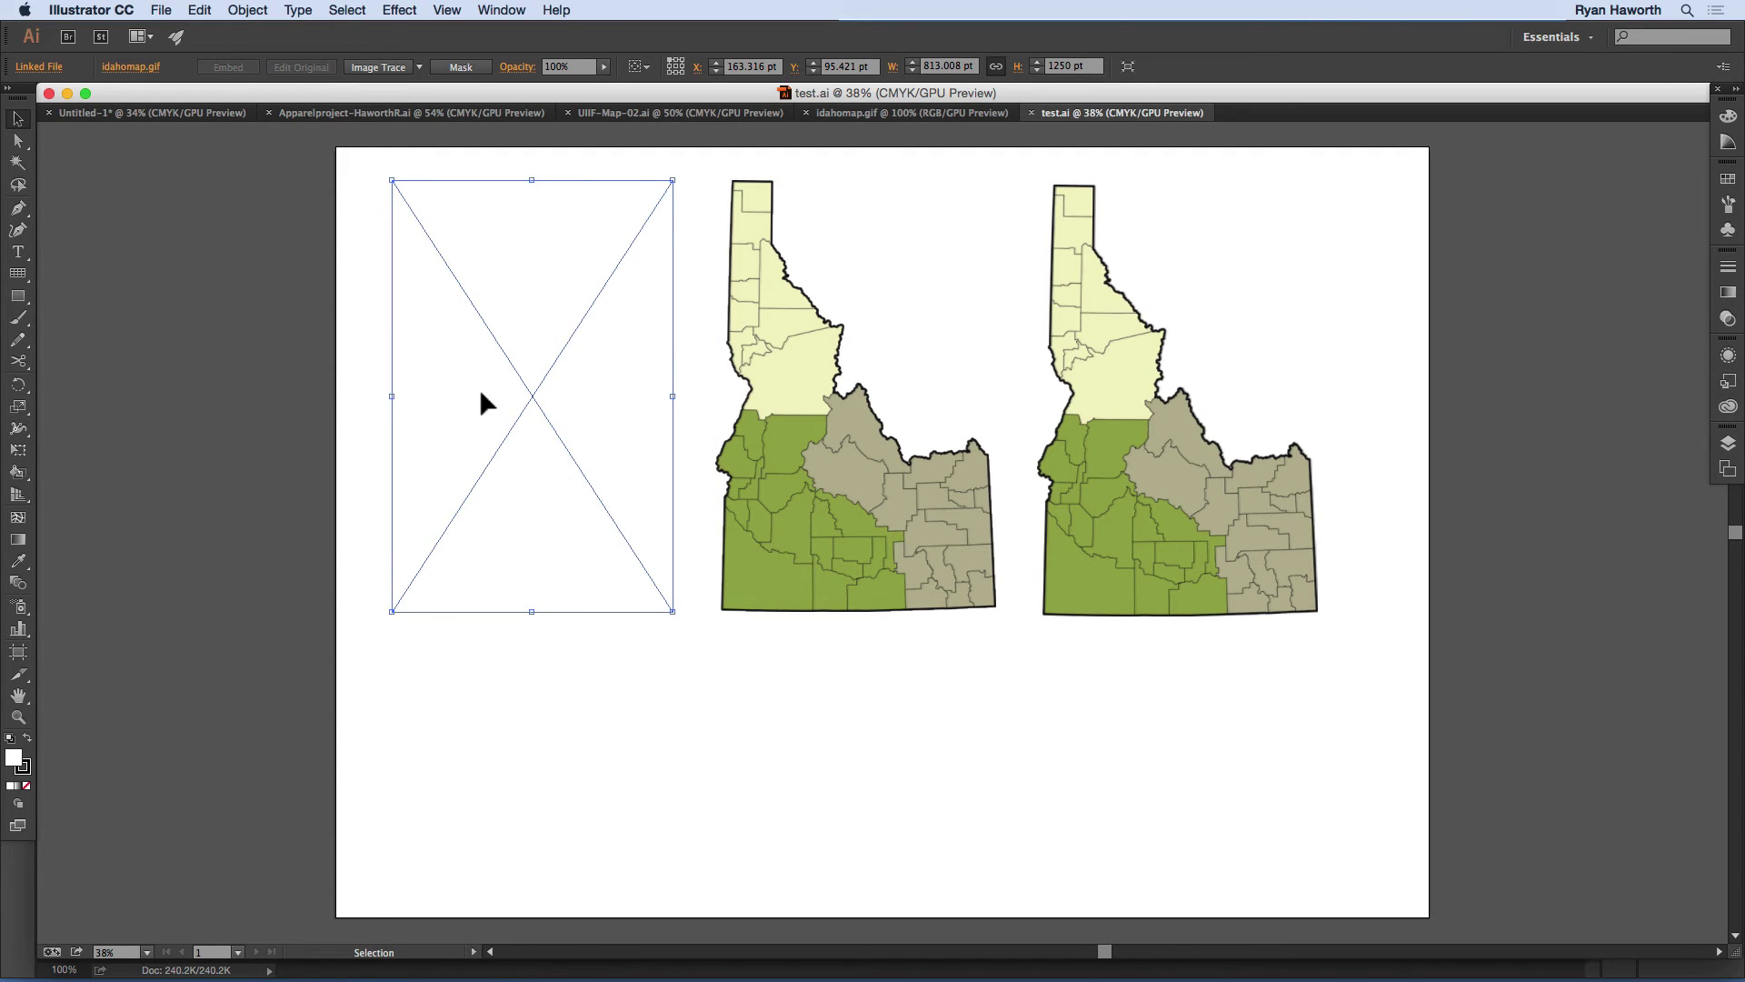
key("Delete")
left_click(812, 380)
left_click(1102, 350)
left_click(855, 345)
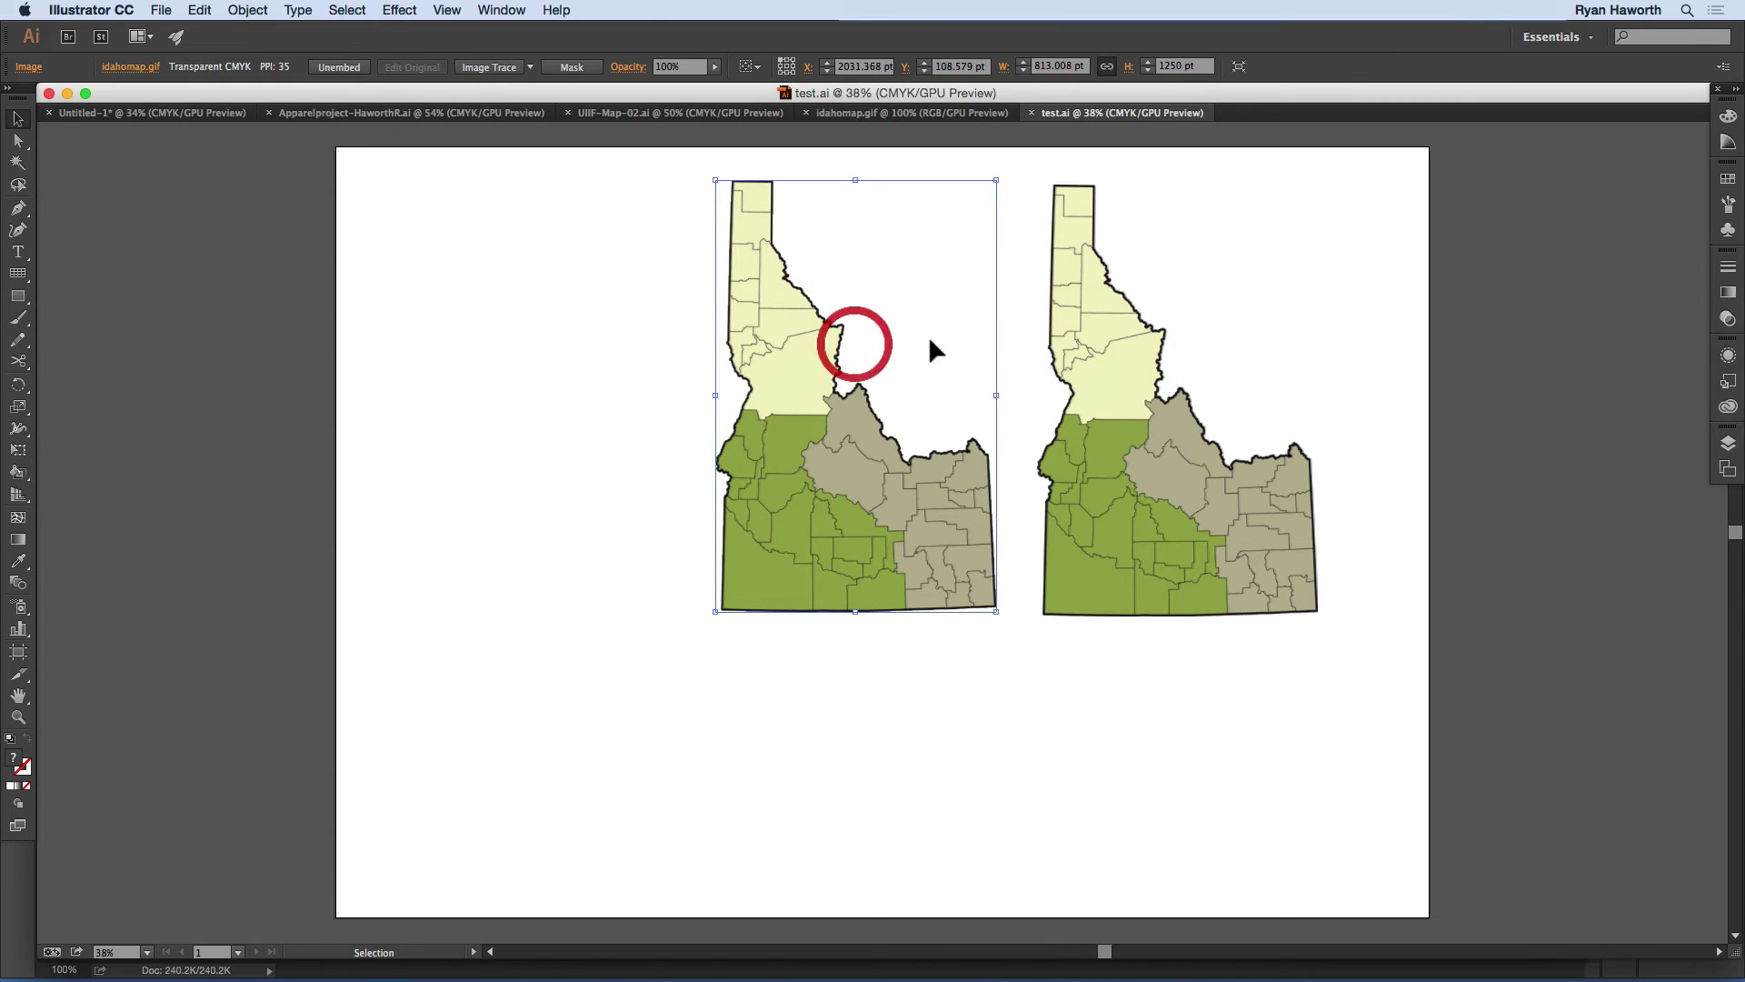
left_click(1116, 336)
left_click(830, 331, "shift")
left_click(821, 297)
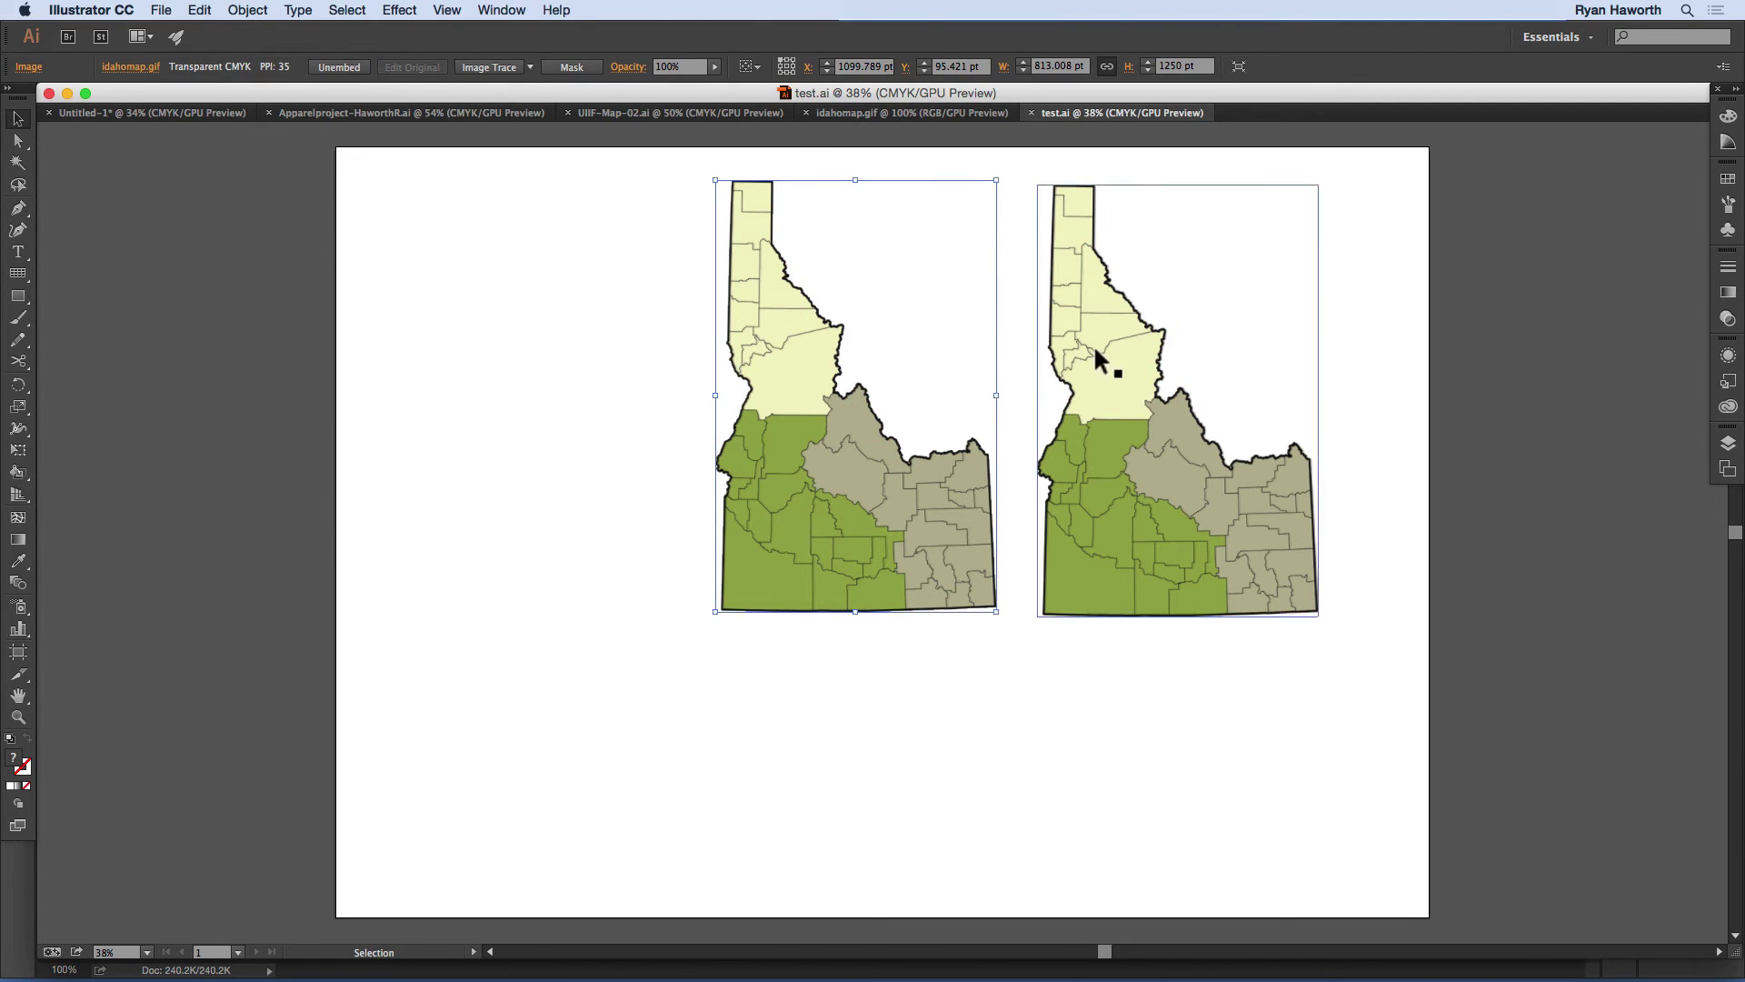
Step: Accept the Links prompt to update the missing and modified links
left_click(1145, 410)
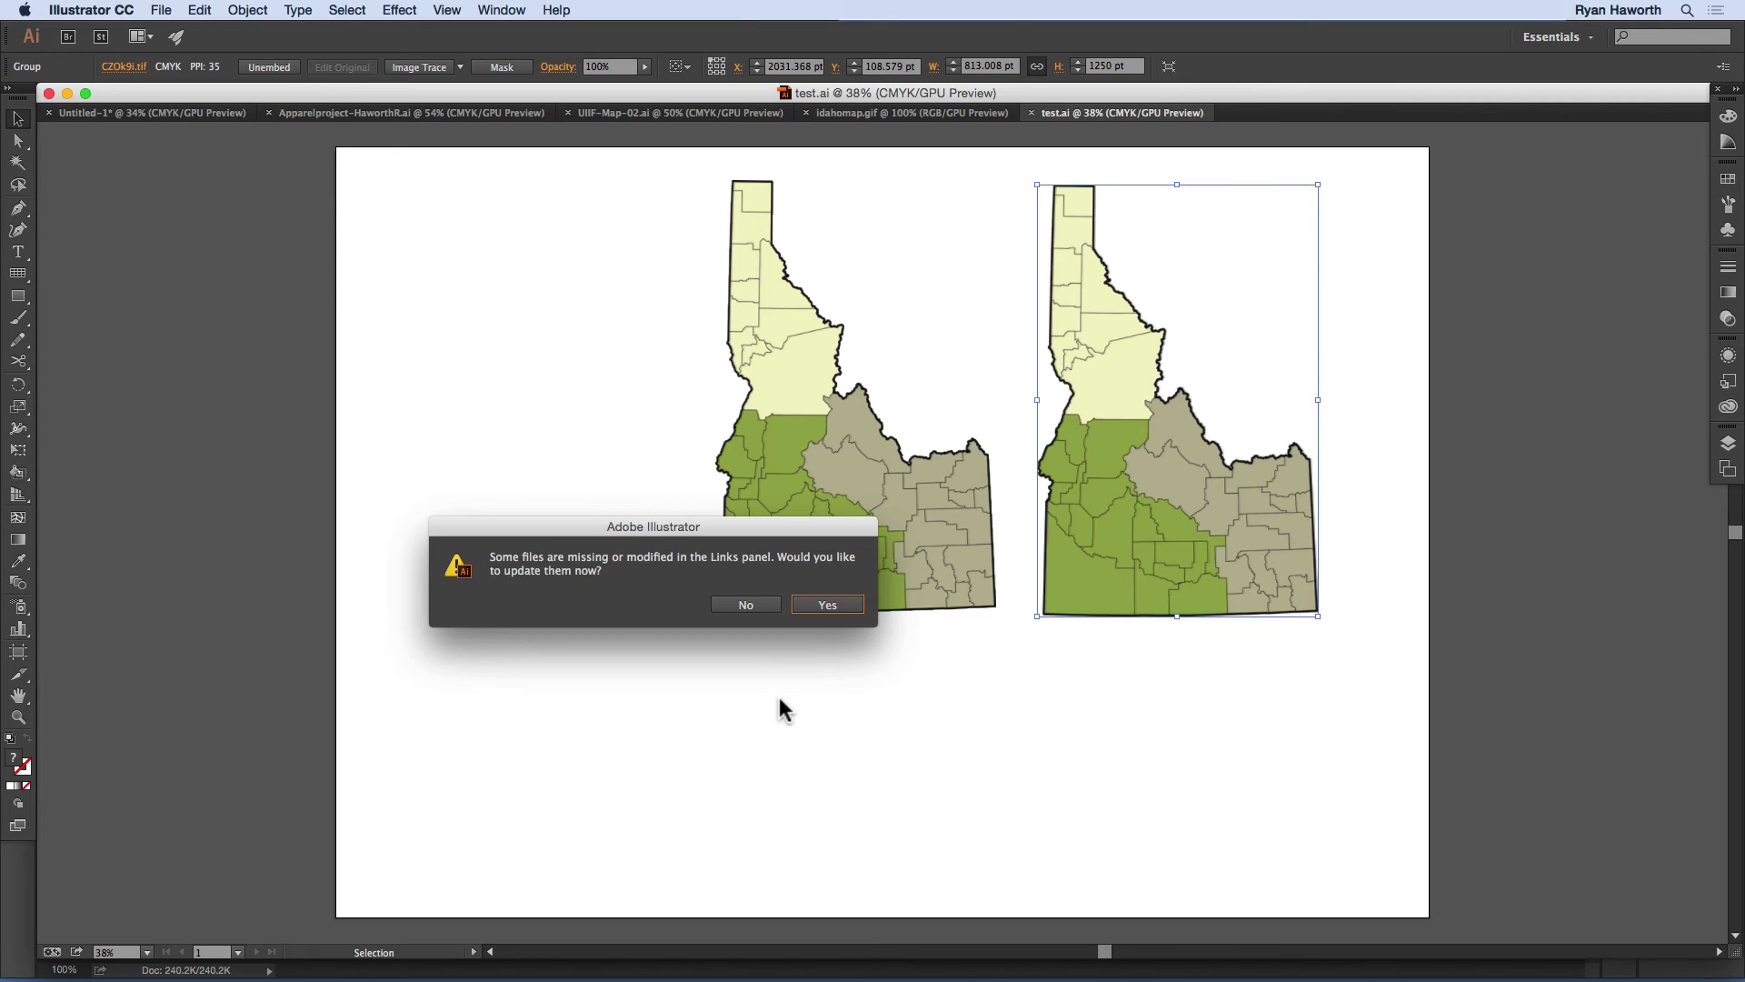
left_click(796, 531)
left_click(802, 604)
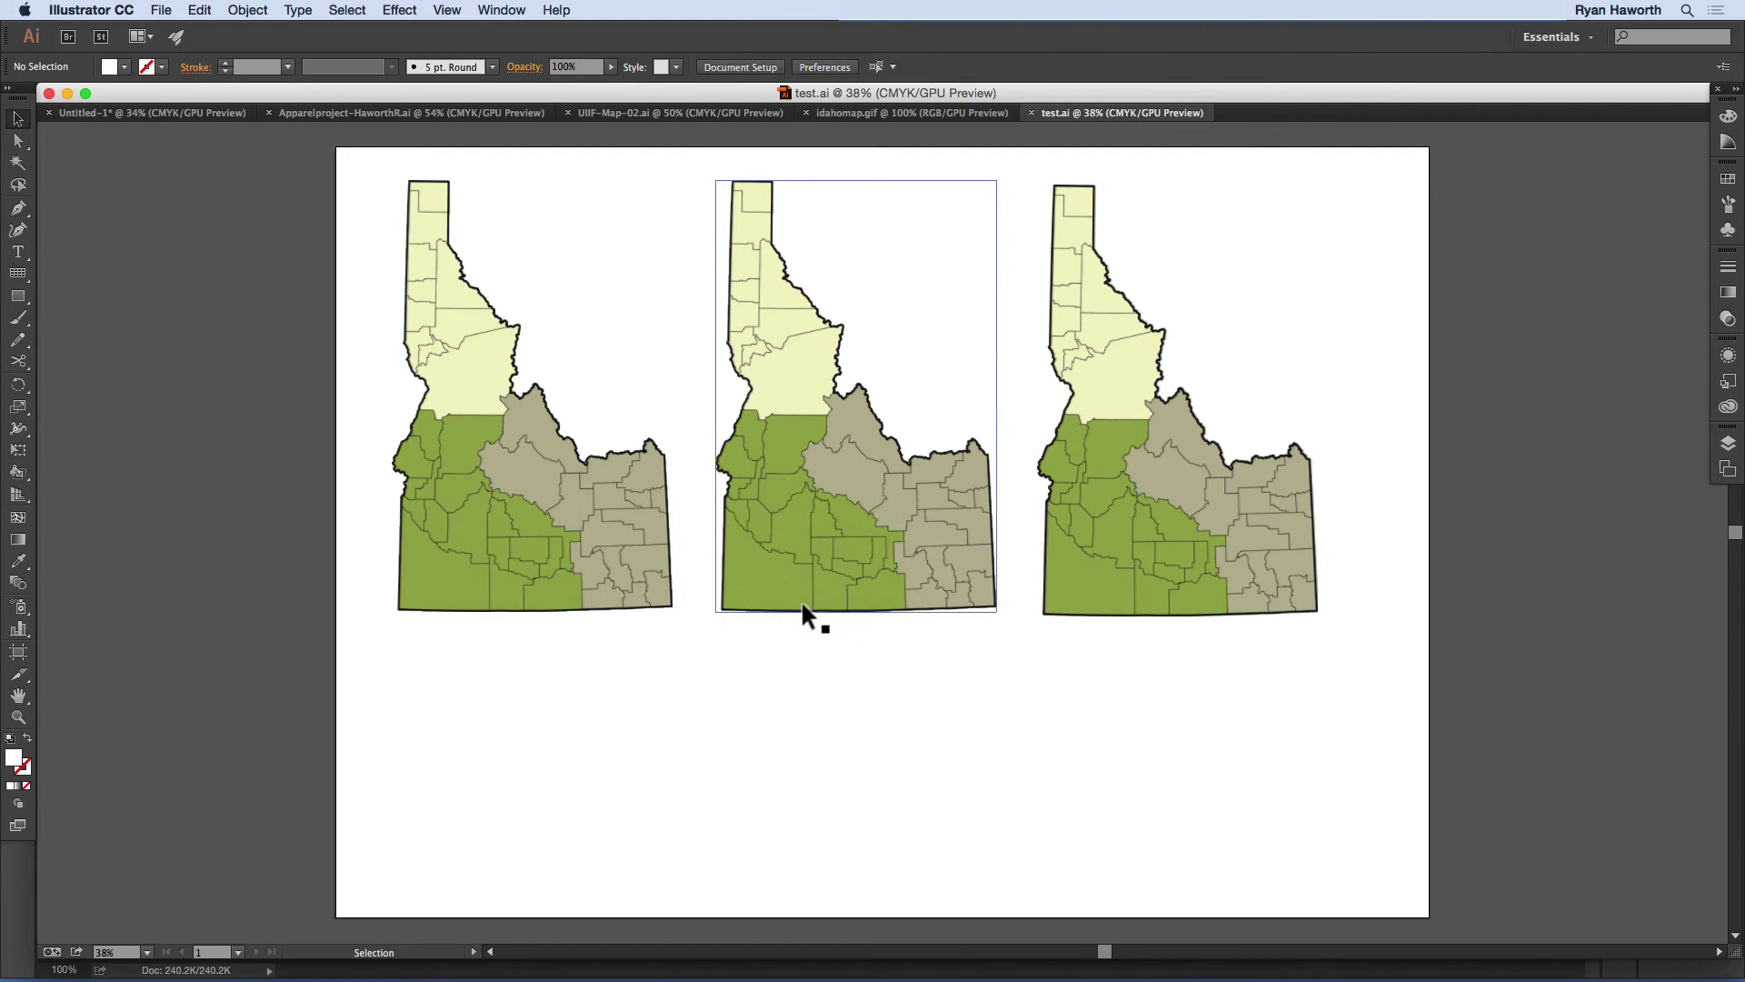
Step: Save the document as test.ai, replacing the existing file
left_click(537, 302)
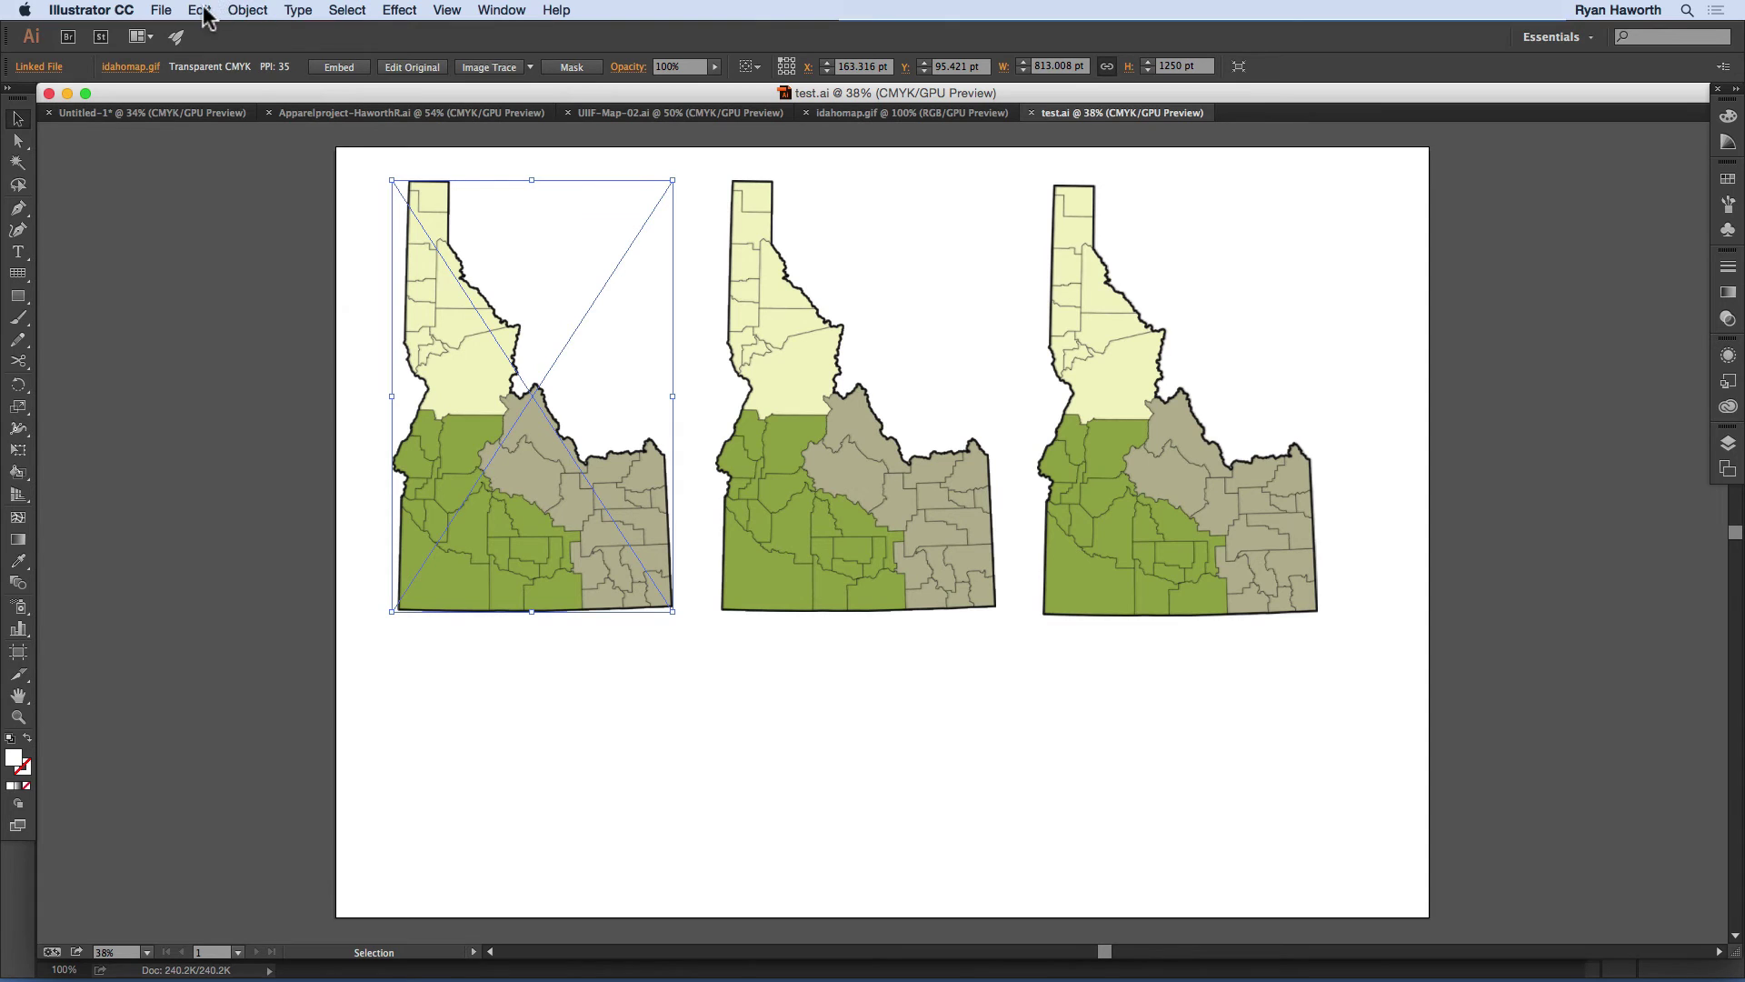
left_click(161, 10)
left_click(196, 164)
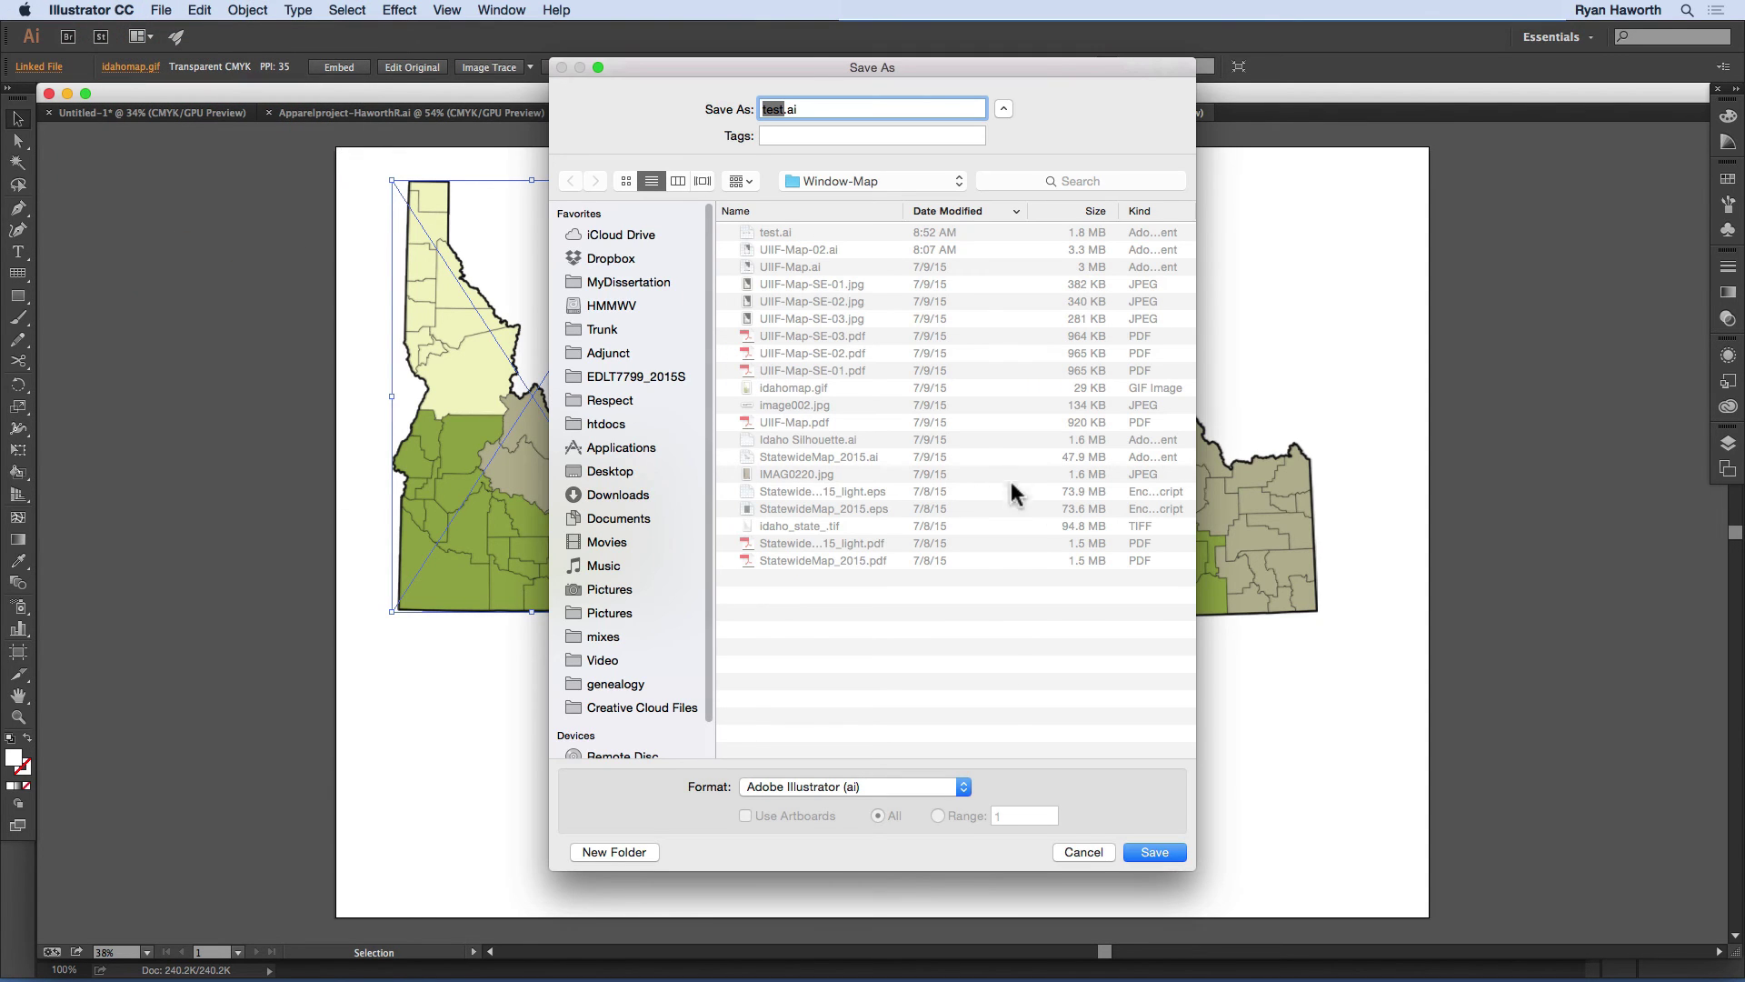
left_click(1147, 852)
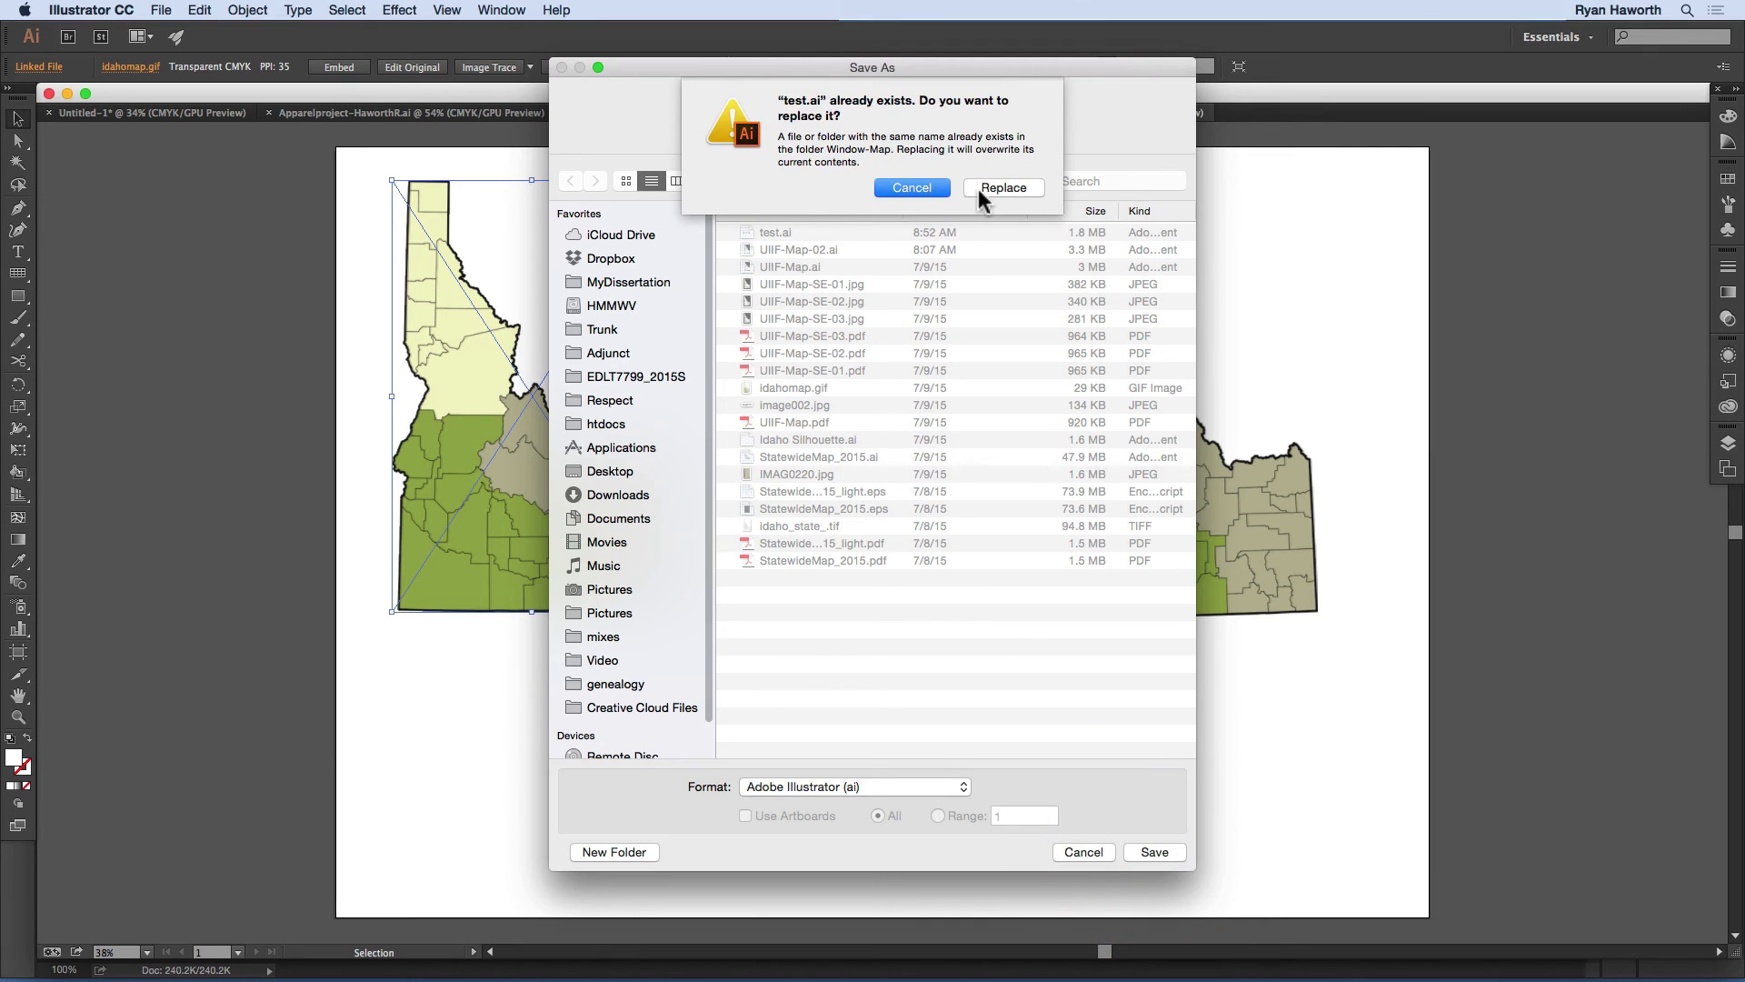
left_click(978, 188)
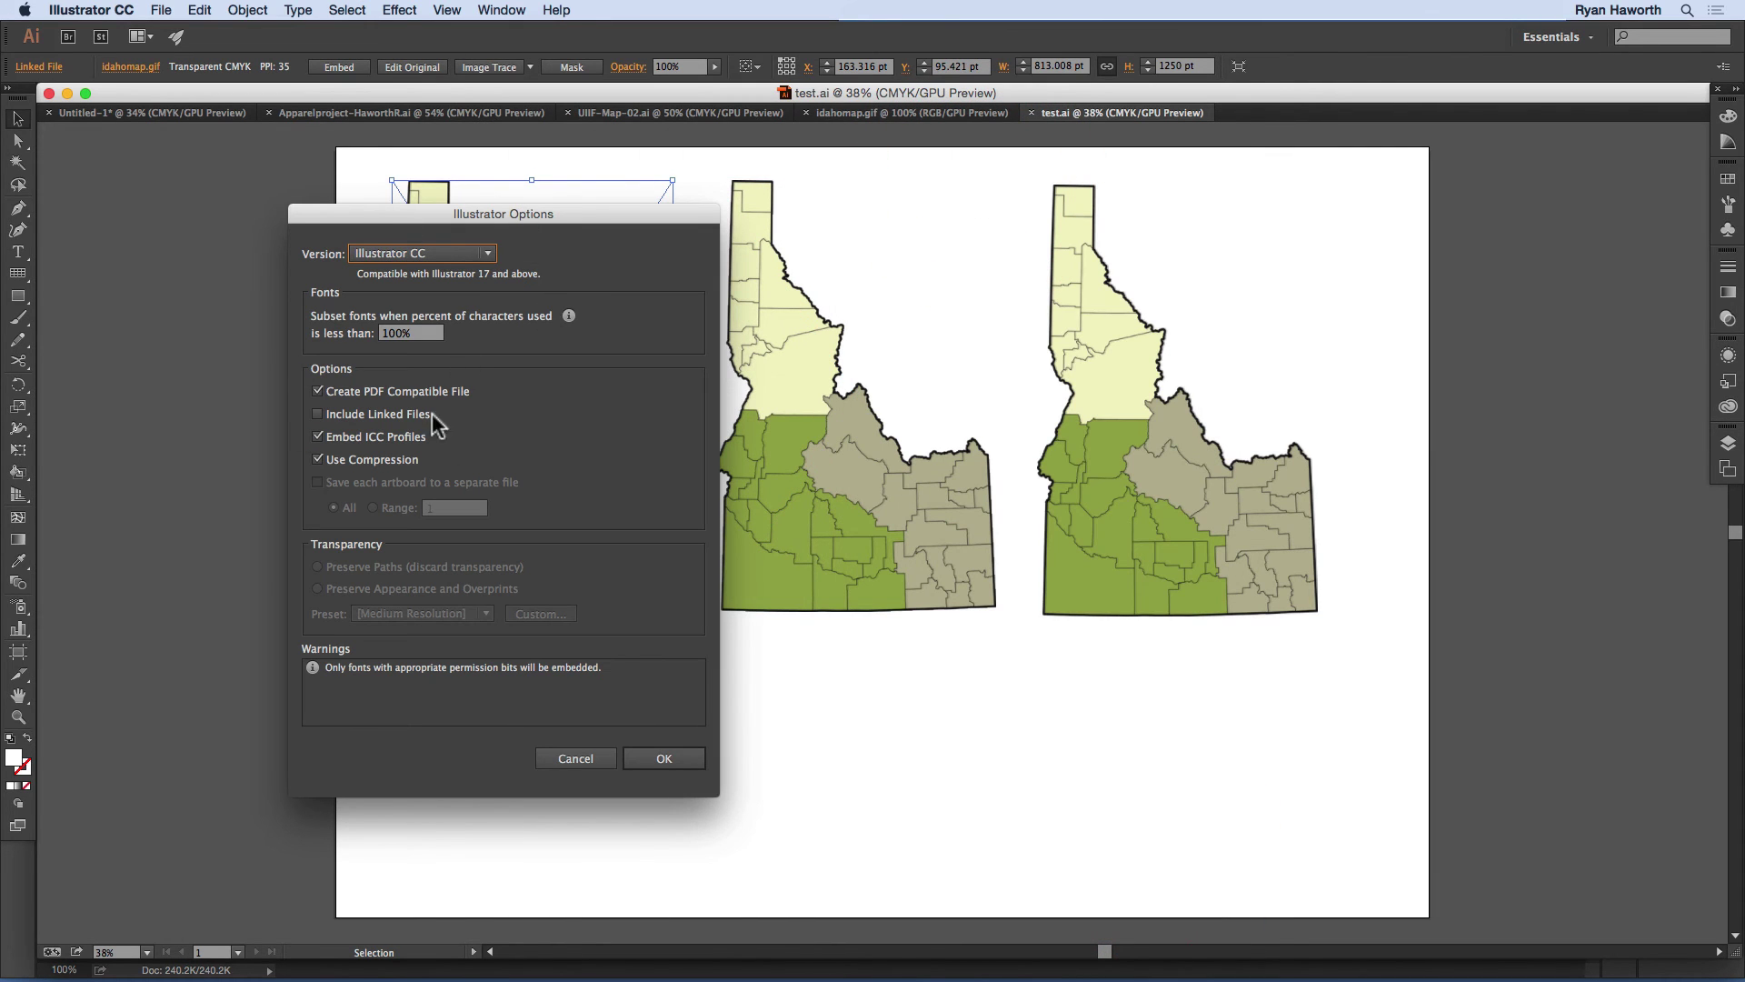
Step: Enable Include Linked Files in Illustrator Options, confirm the save, and close test.ai
left_click_drag(550, 227, 459, 178)
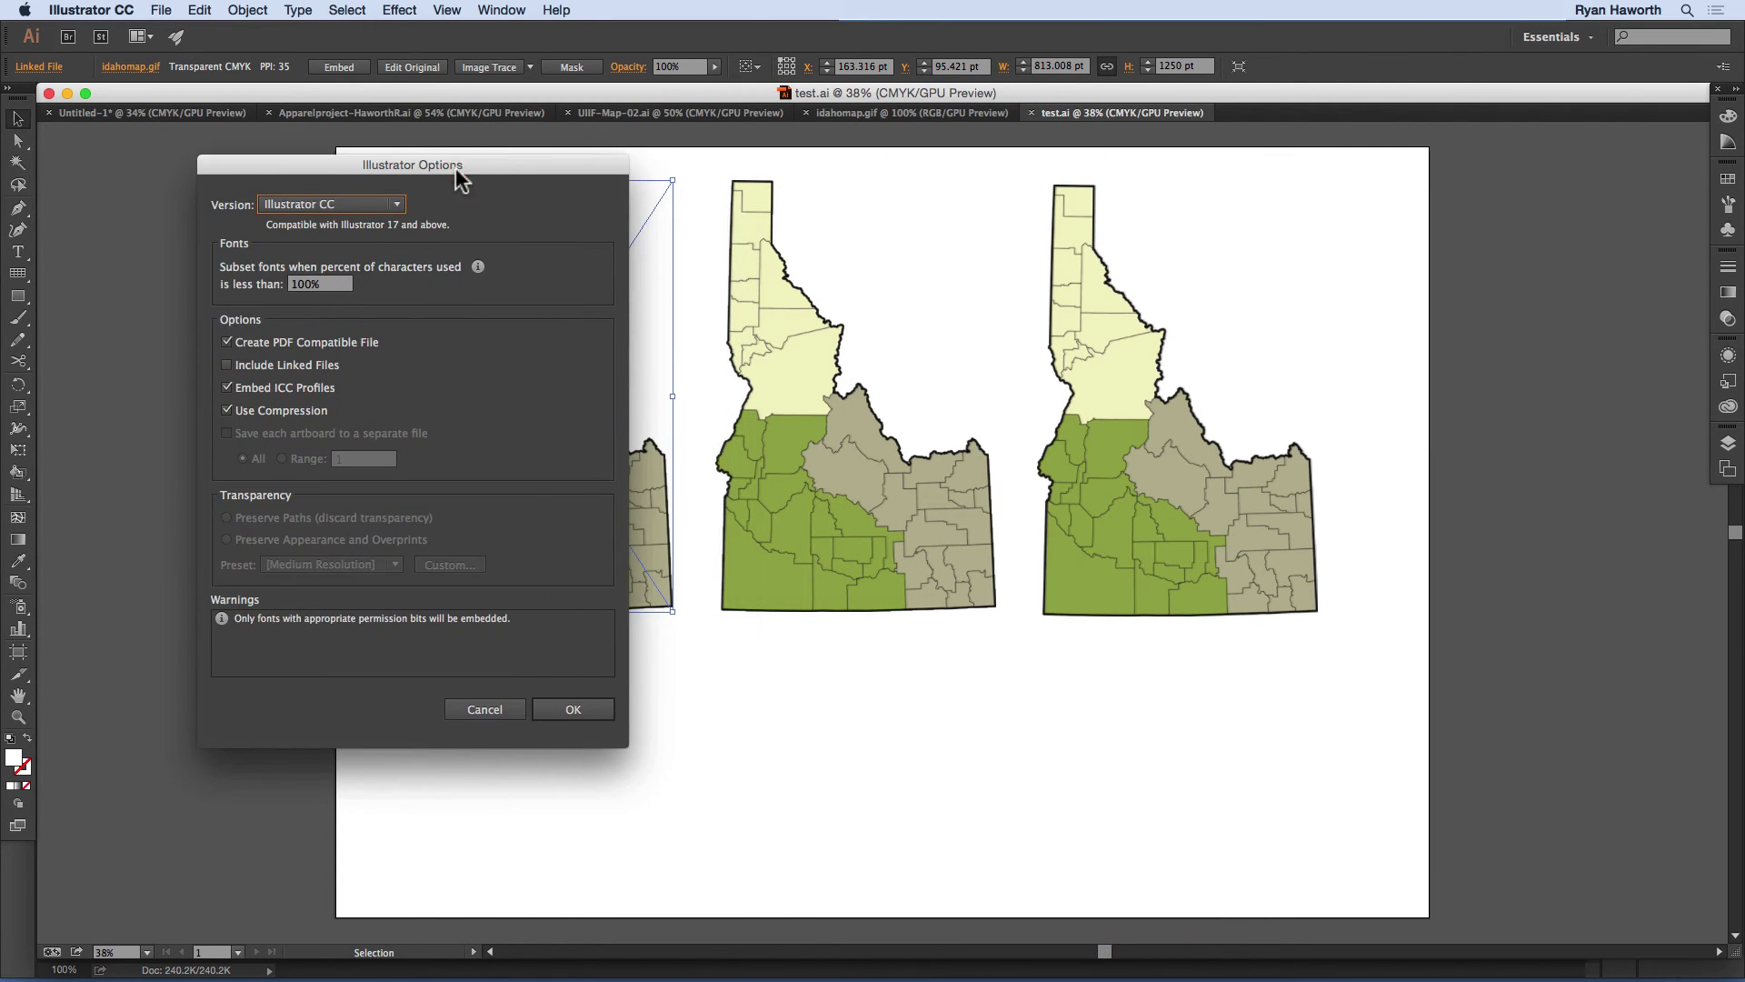
left_click(227, 364)
left_click(567, 702)
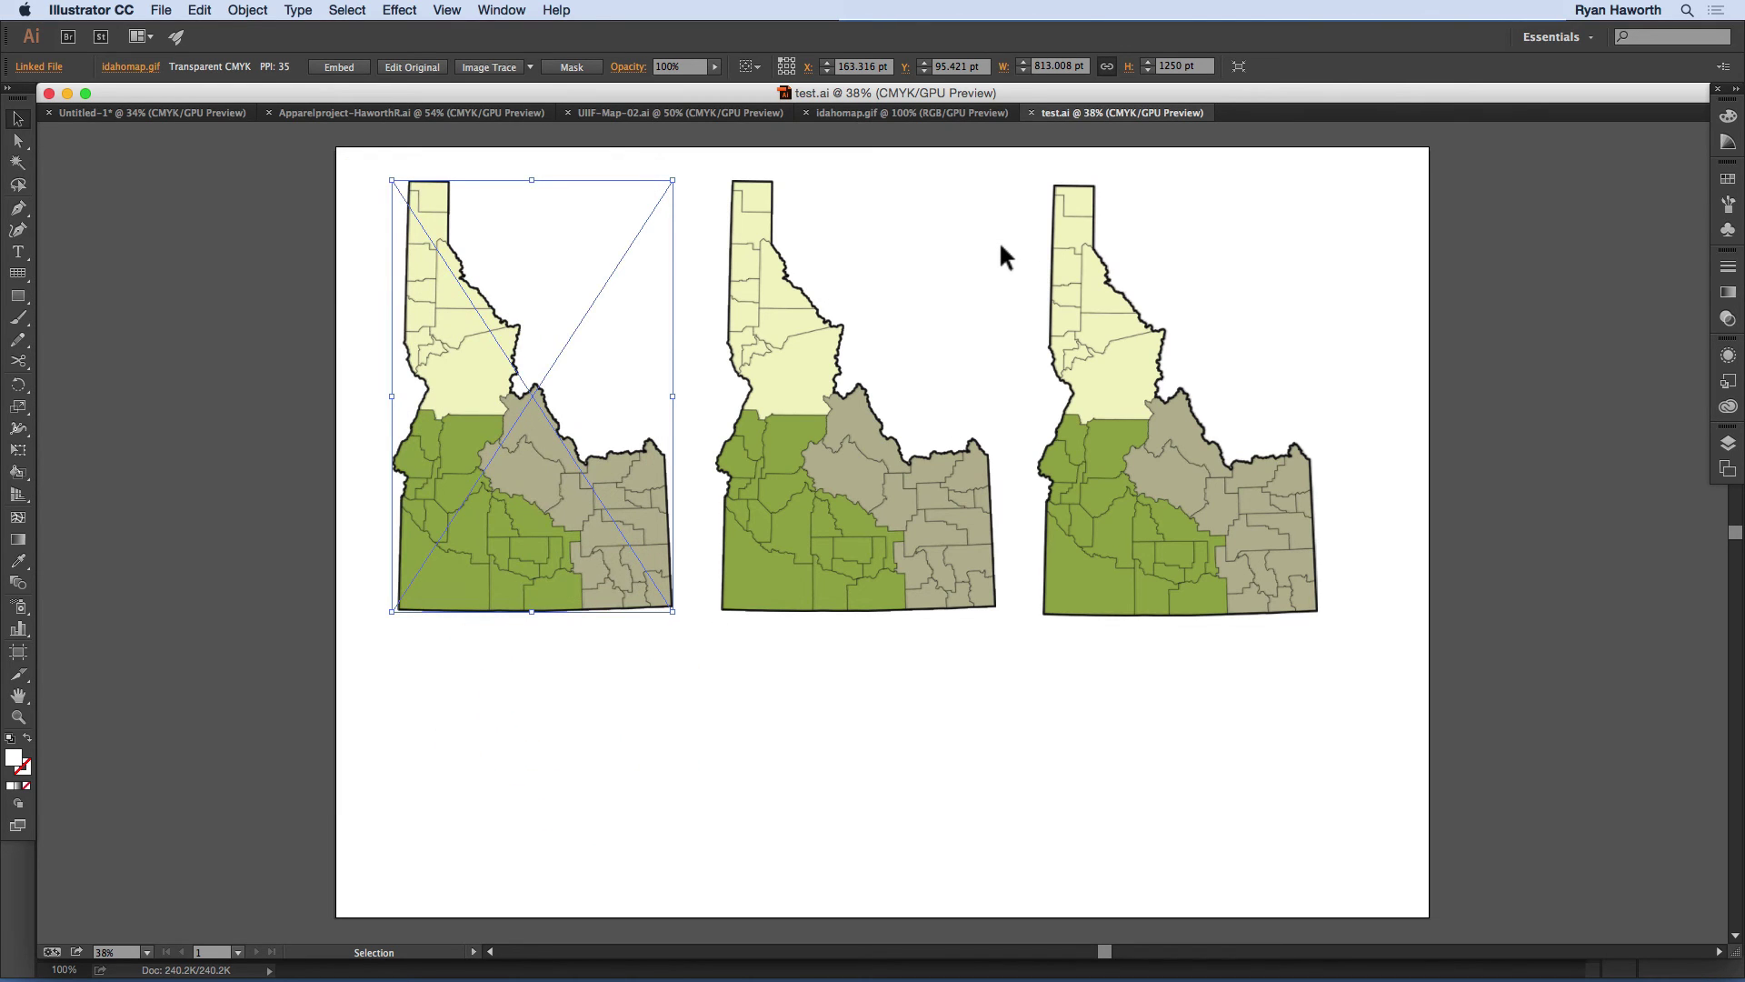
left_click(1031, 113)
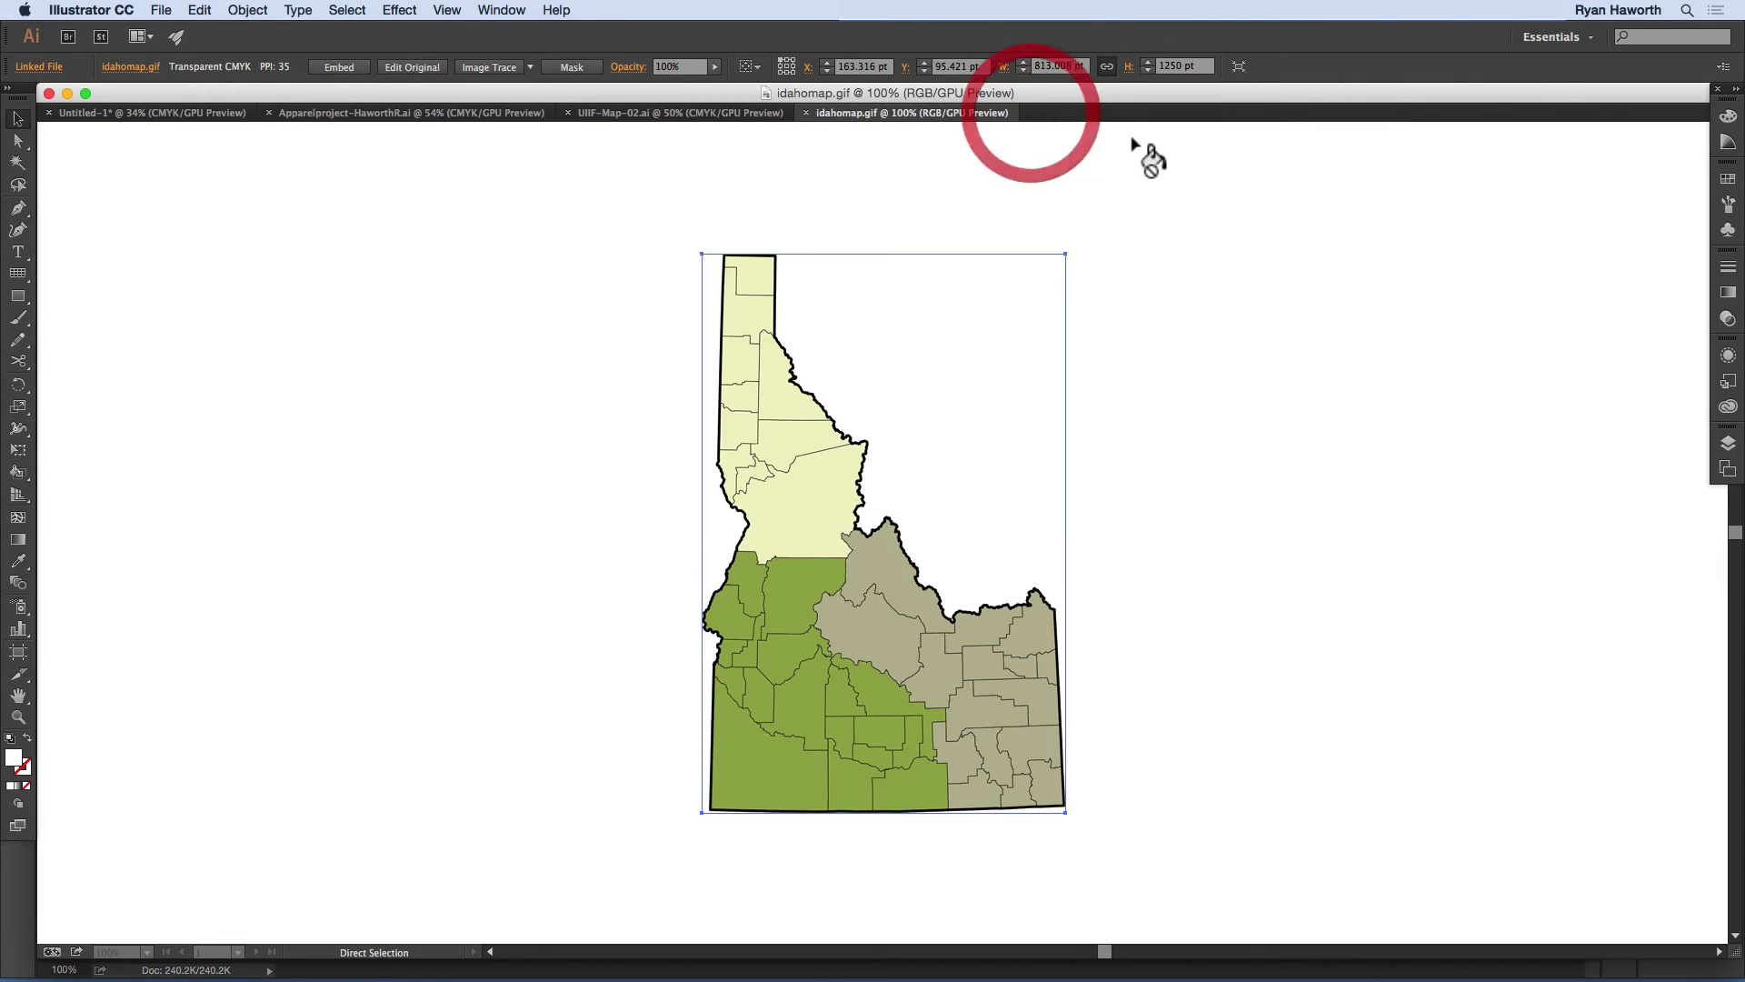
Step: Move idahomap.gif out of the Window-Map folder from the Open dialog, then cancel
key("super+o")
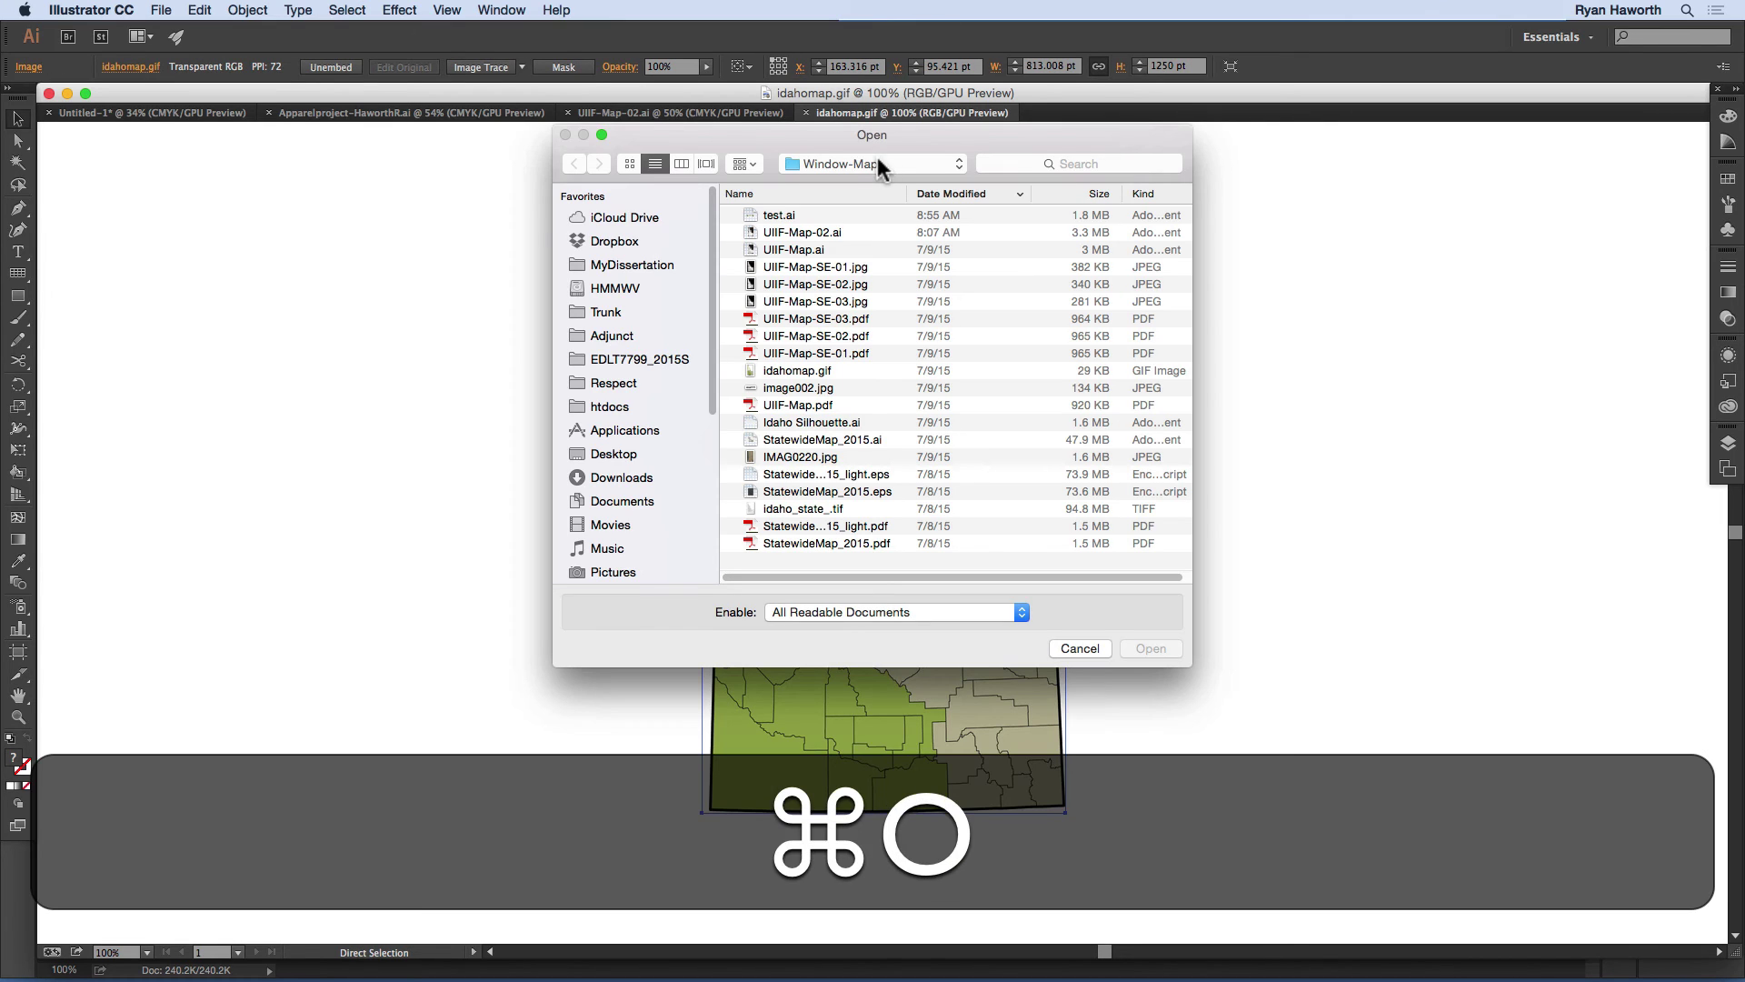
left_click(794, 368)
left_click_drag(794, 367, 613, 450)
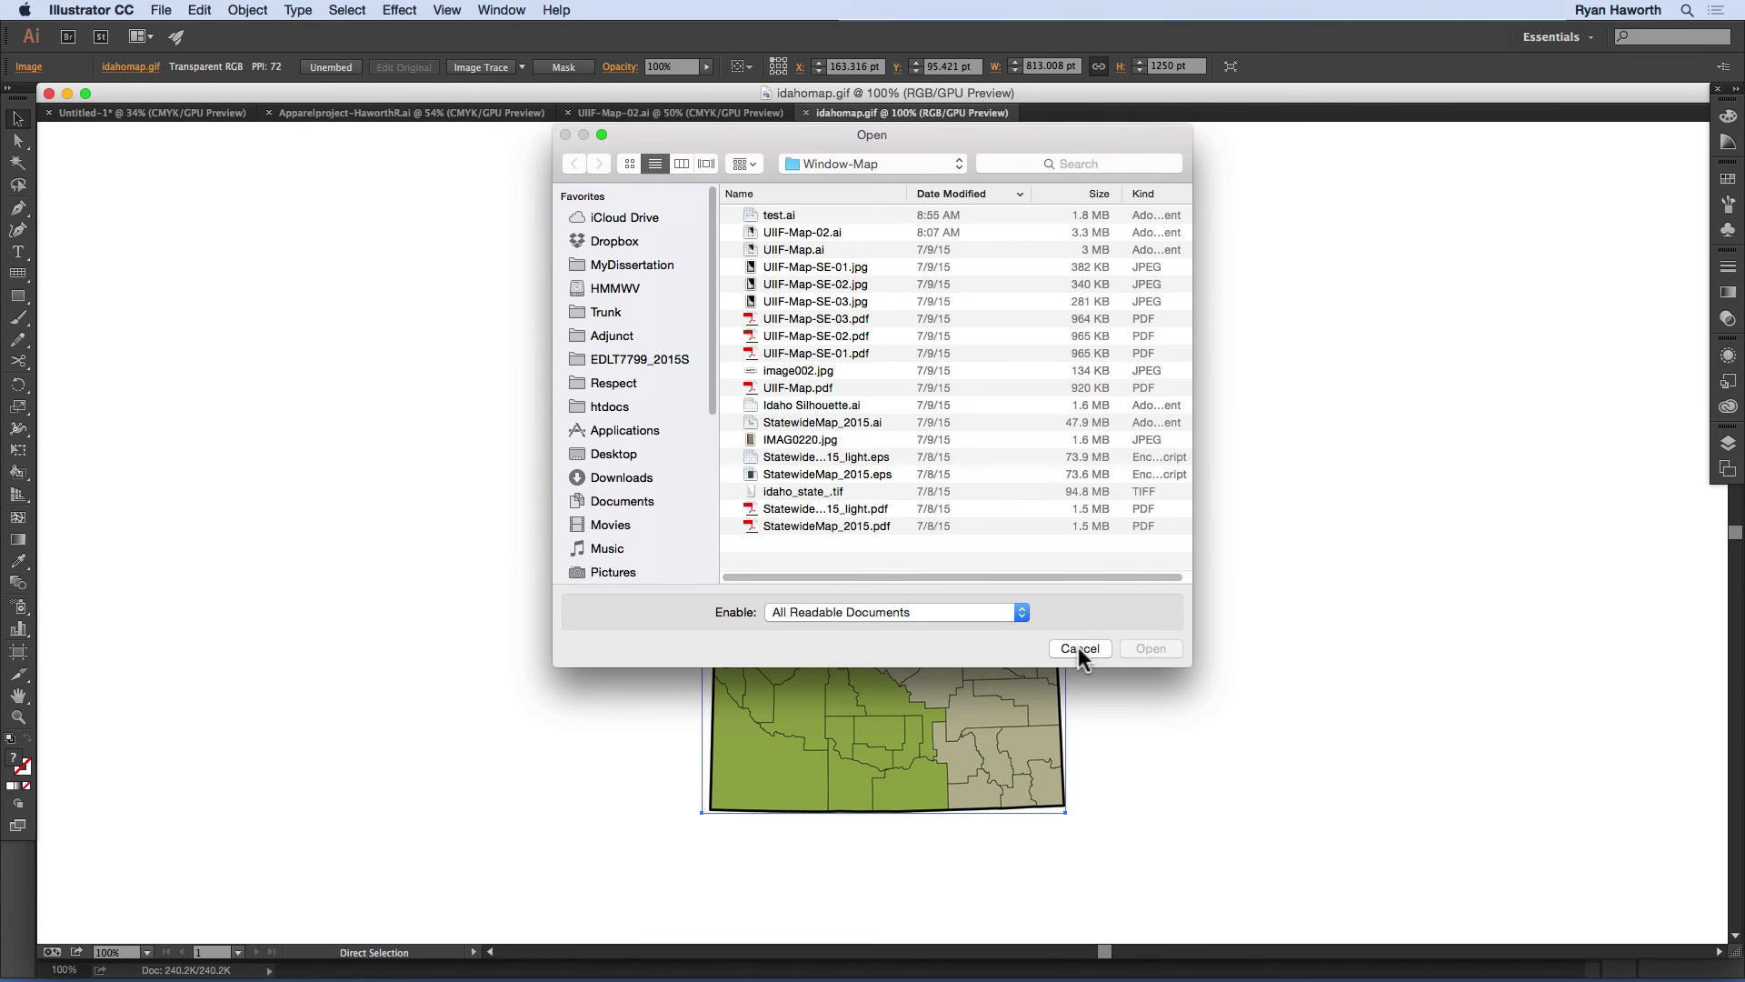
left_click(1080, 648)
Step: Reopen test.ai and select the left map to confirm it is Embedded
key("super+o")
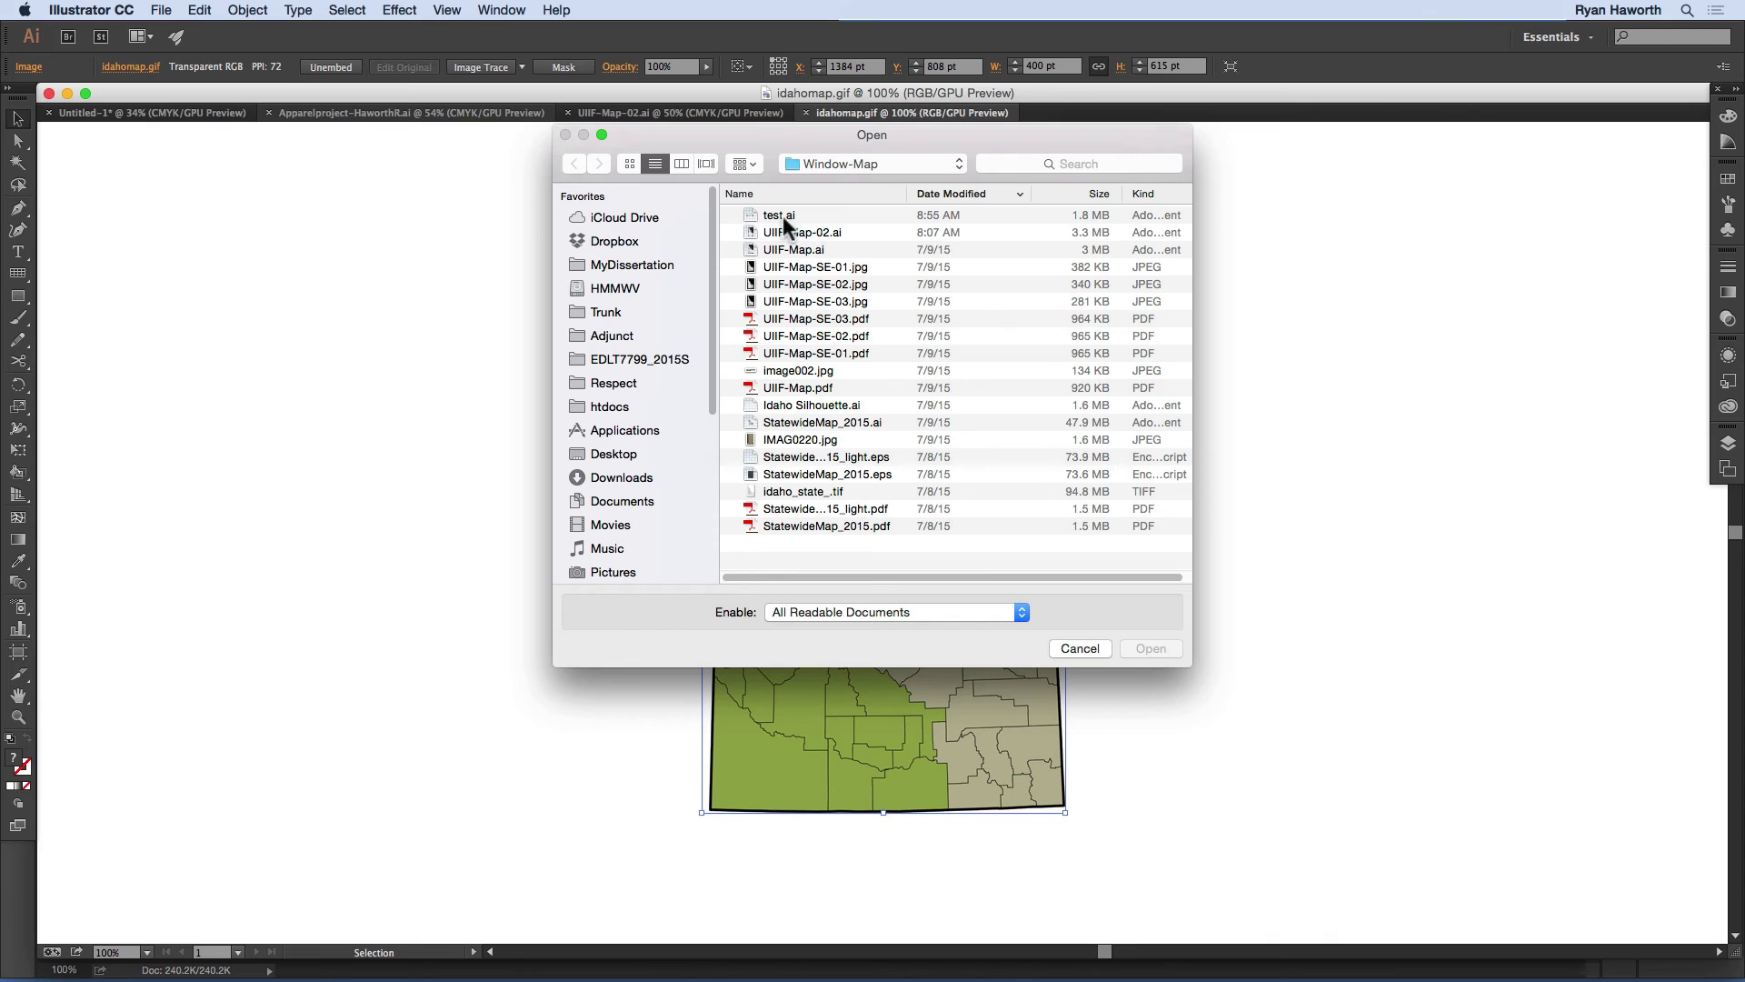
left_click(782, 215)
left_click(1147, 648)
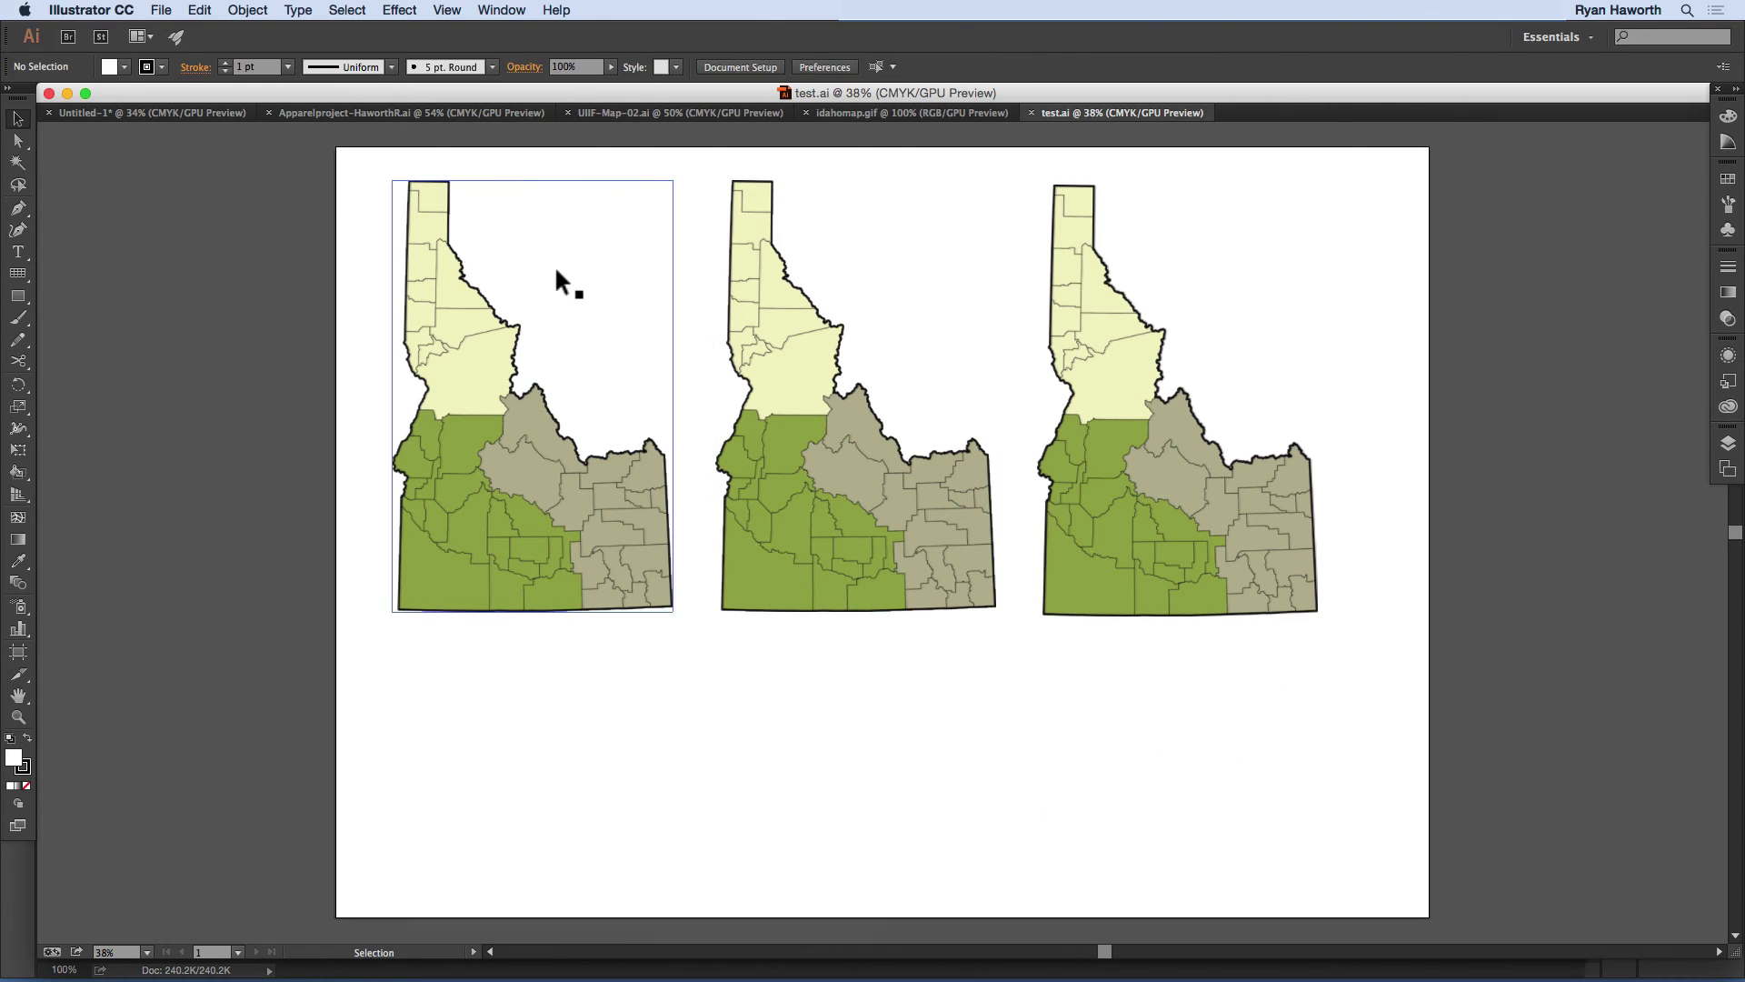
left_click(546, 270)
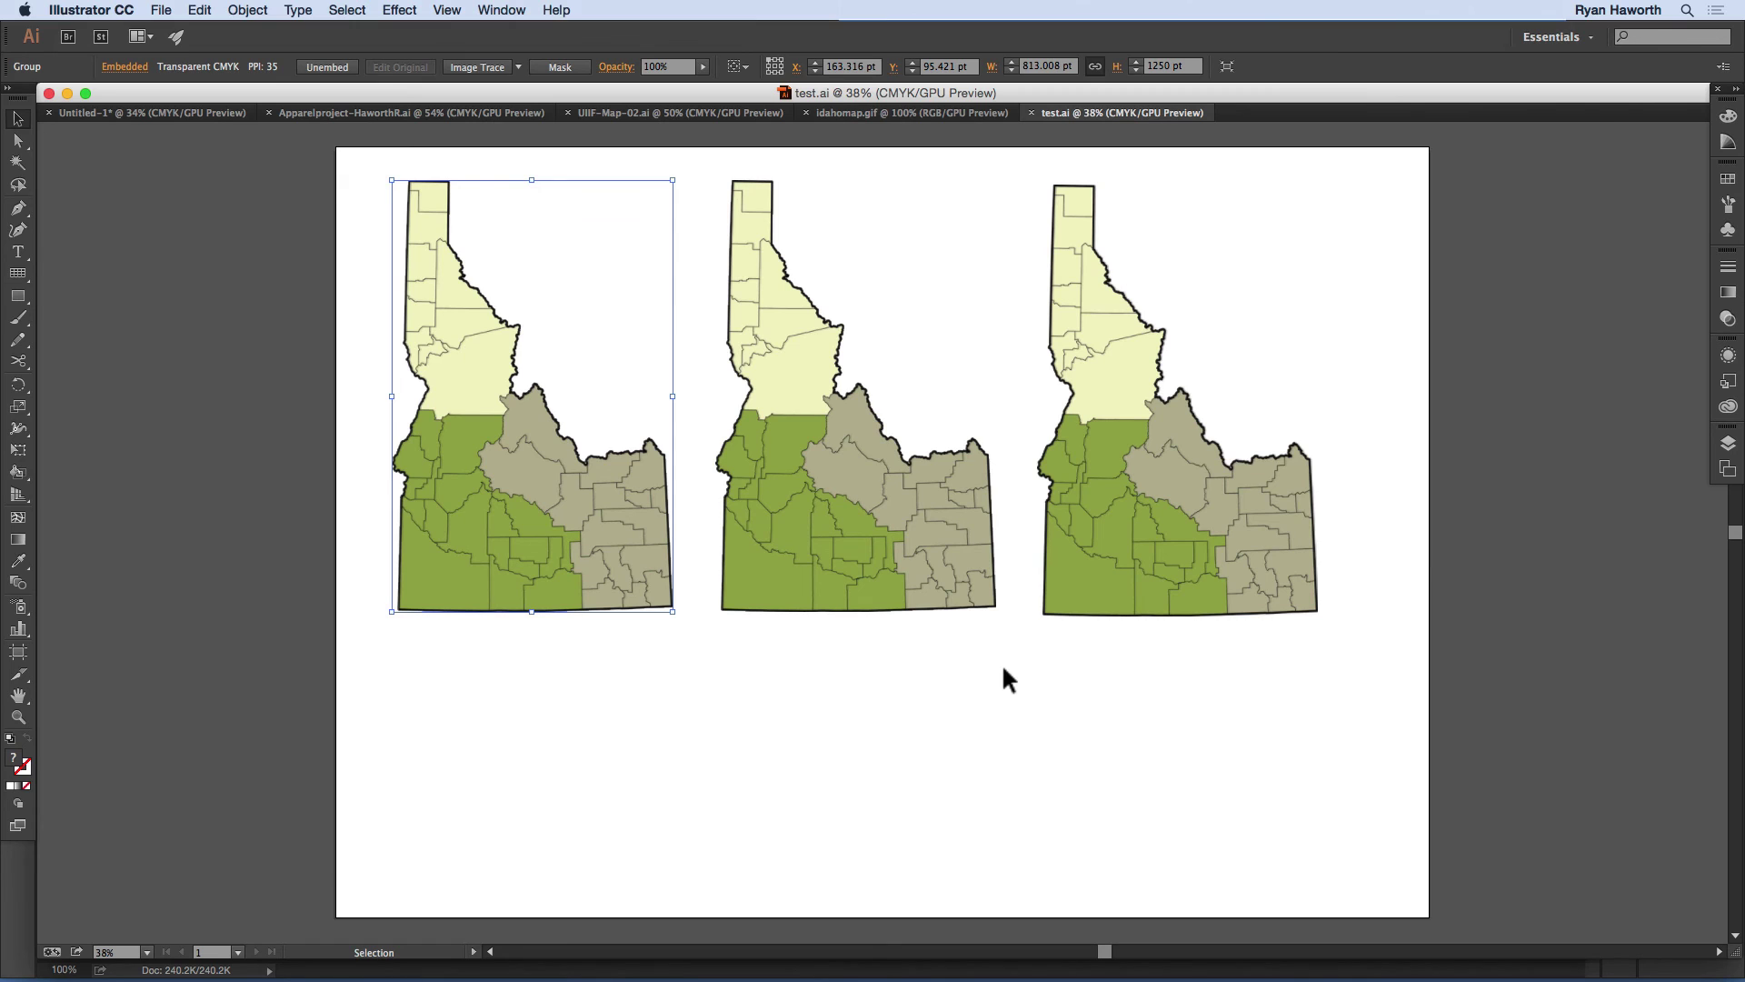
key("shift+super+s")
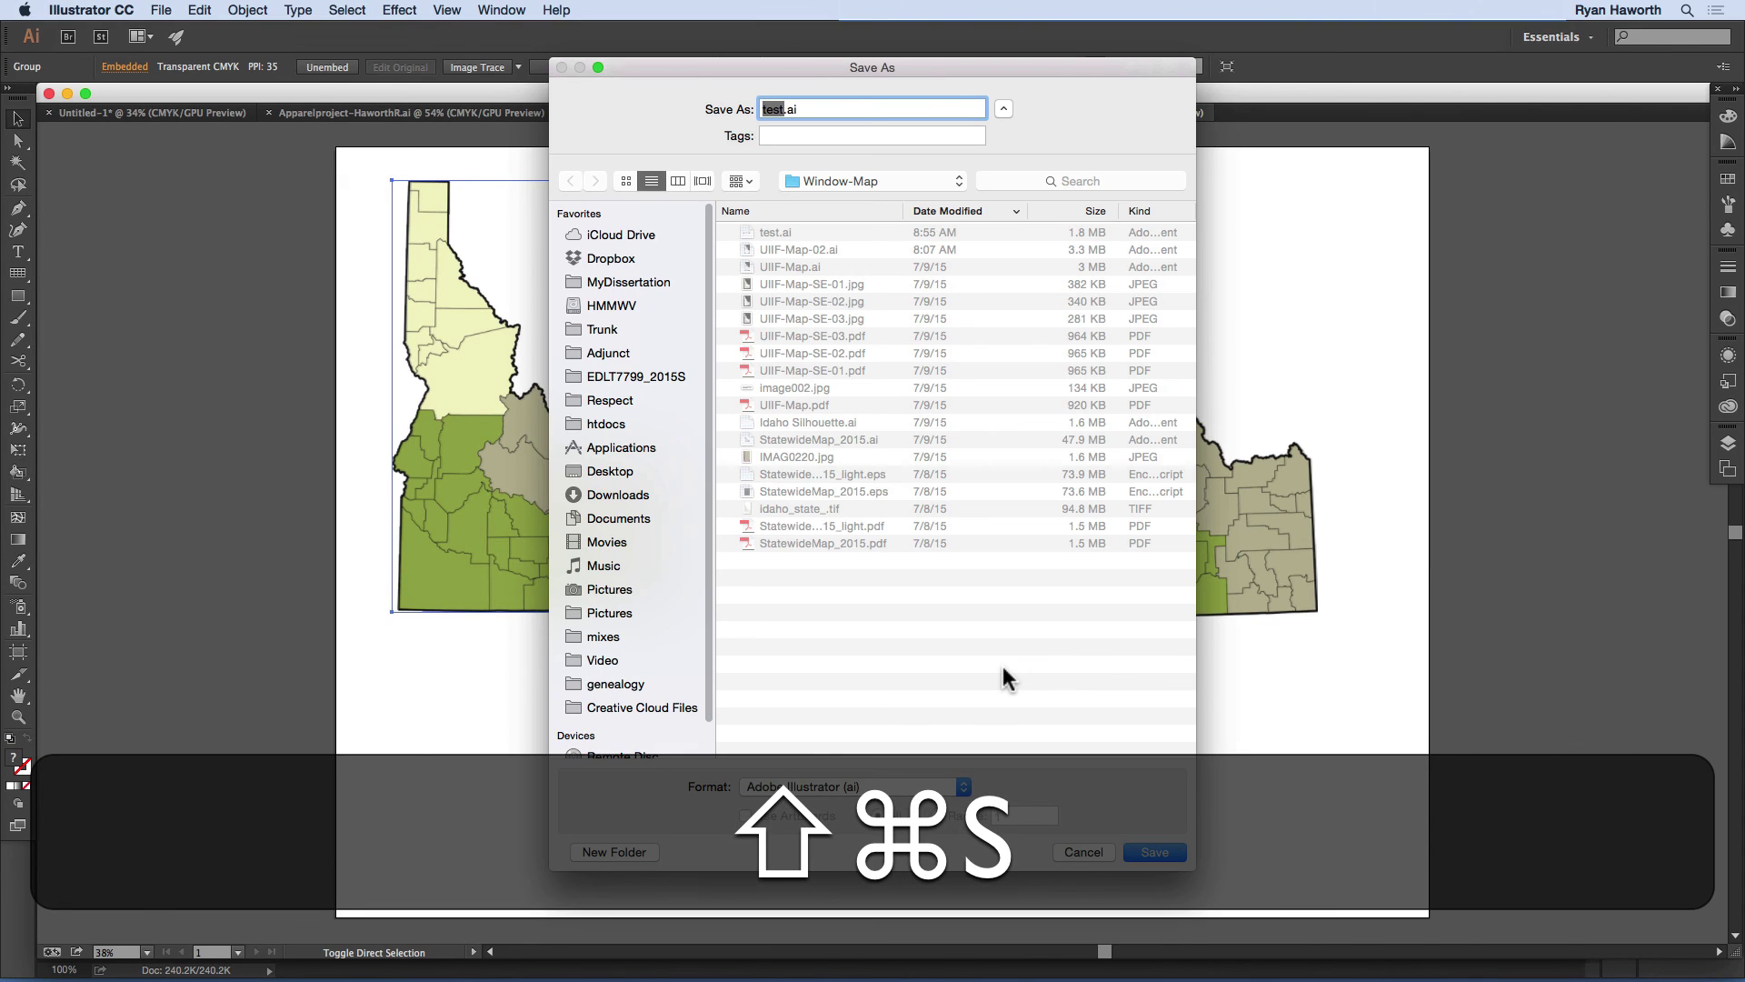
left_click(1140, 851)
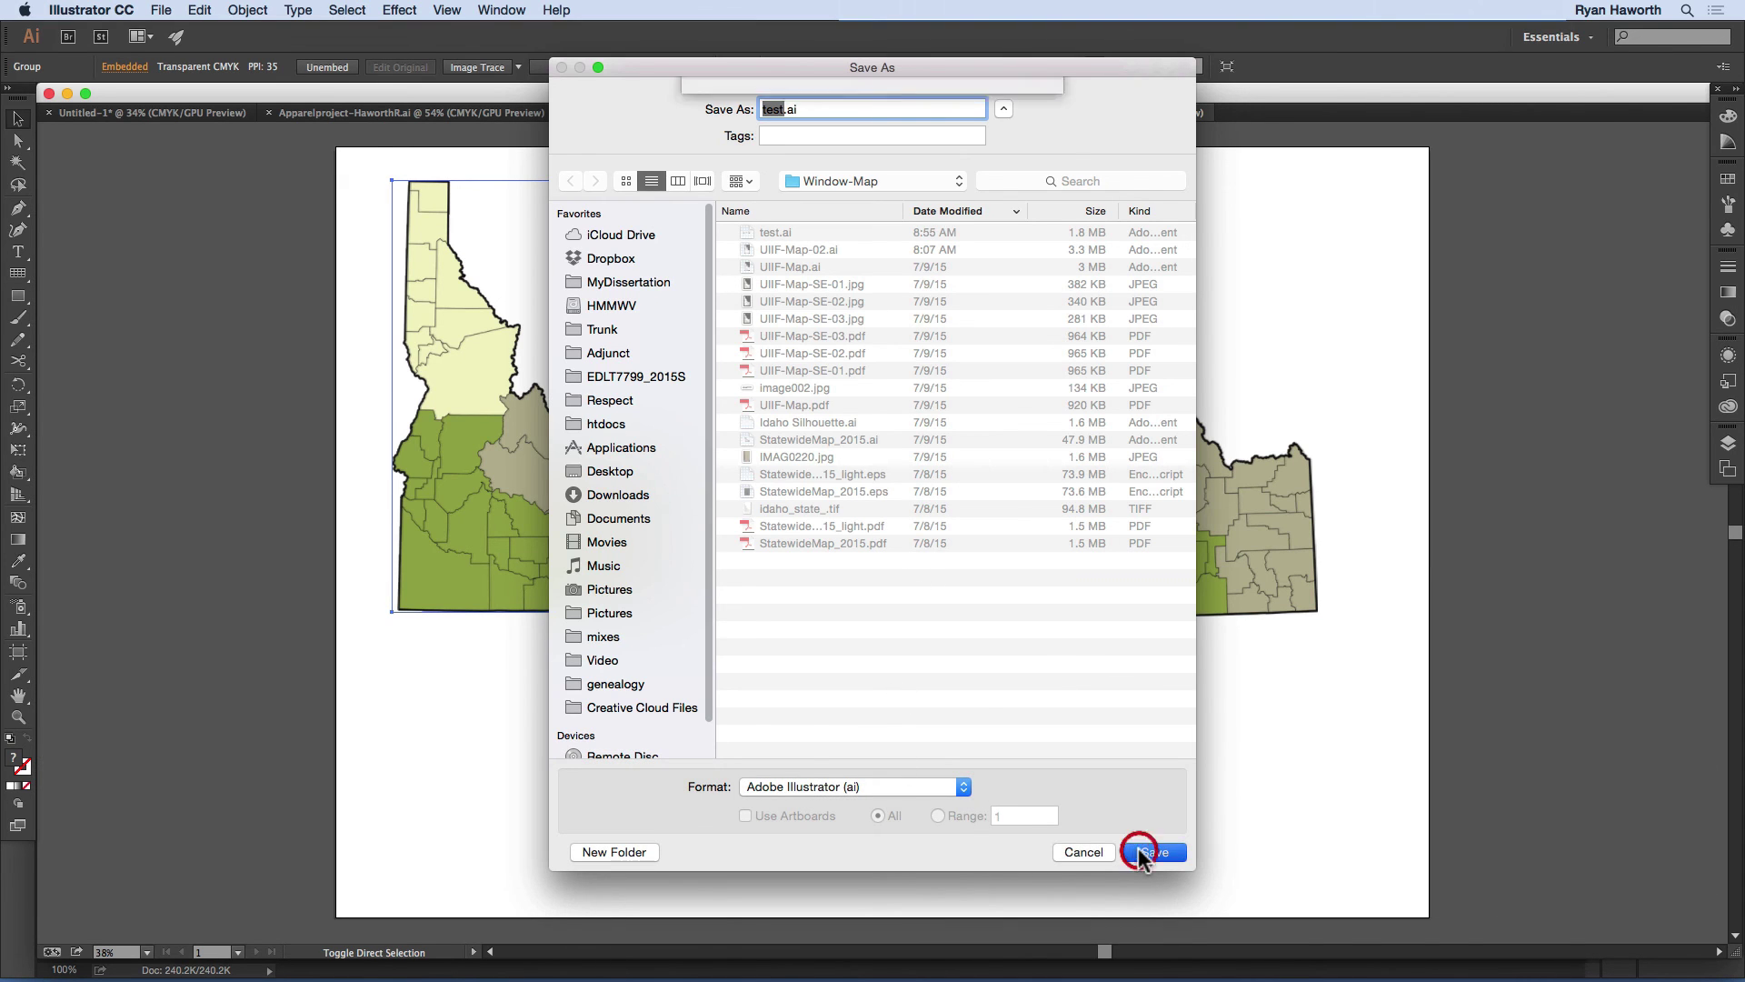
left_click(1005, 186)
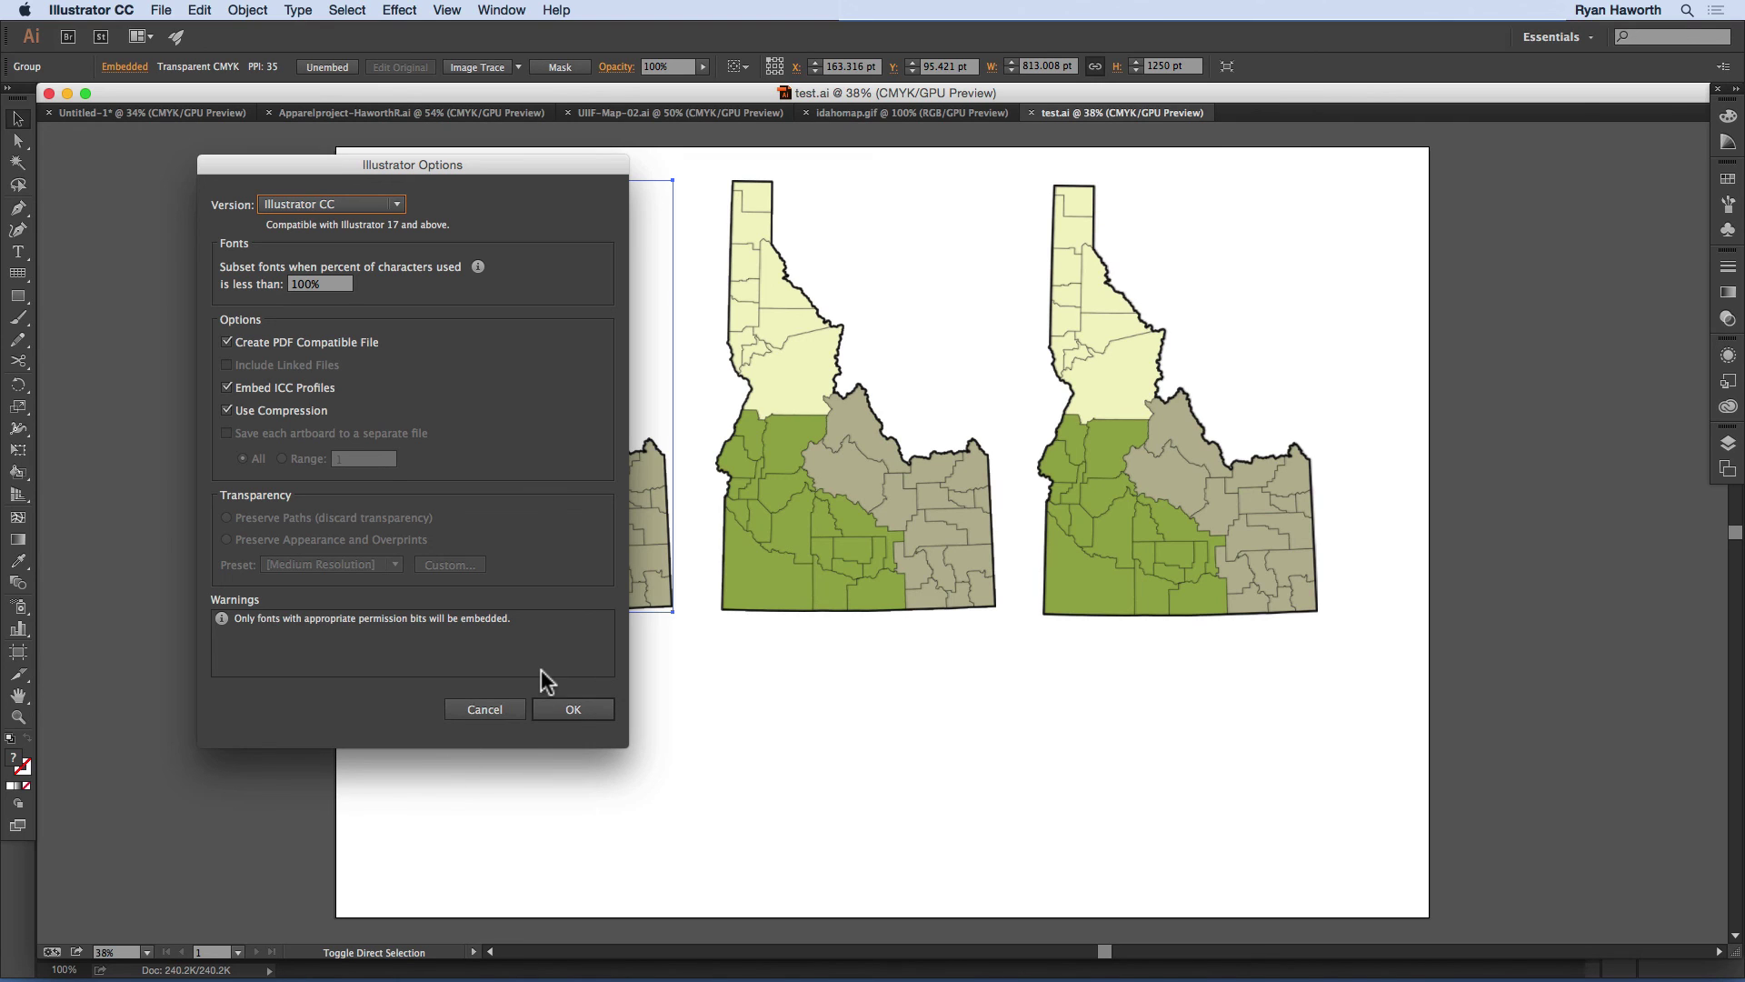
left_click(498, 708)
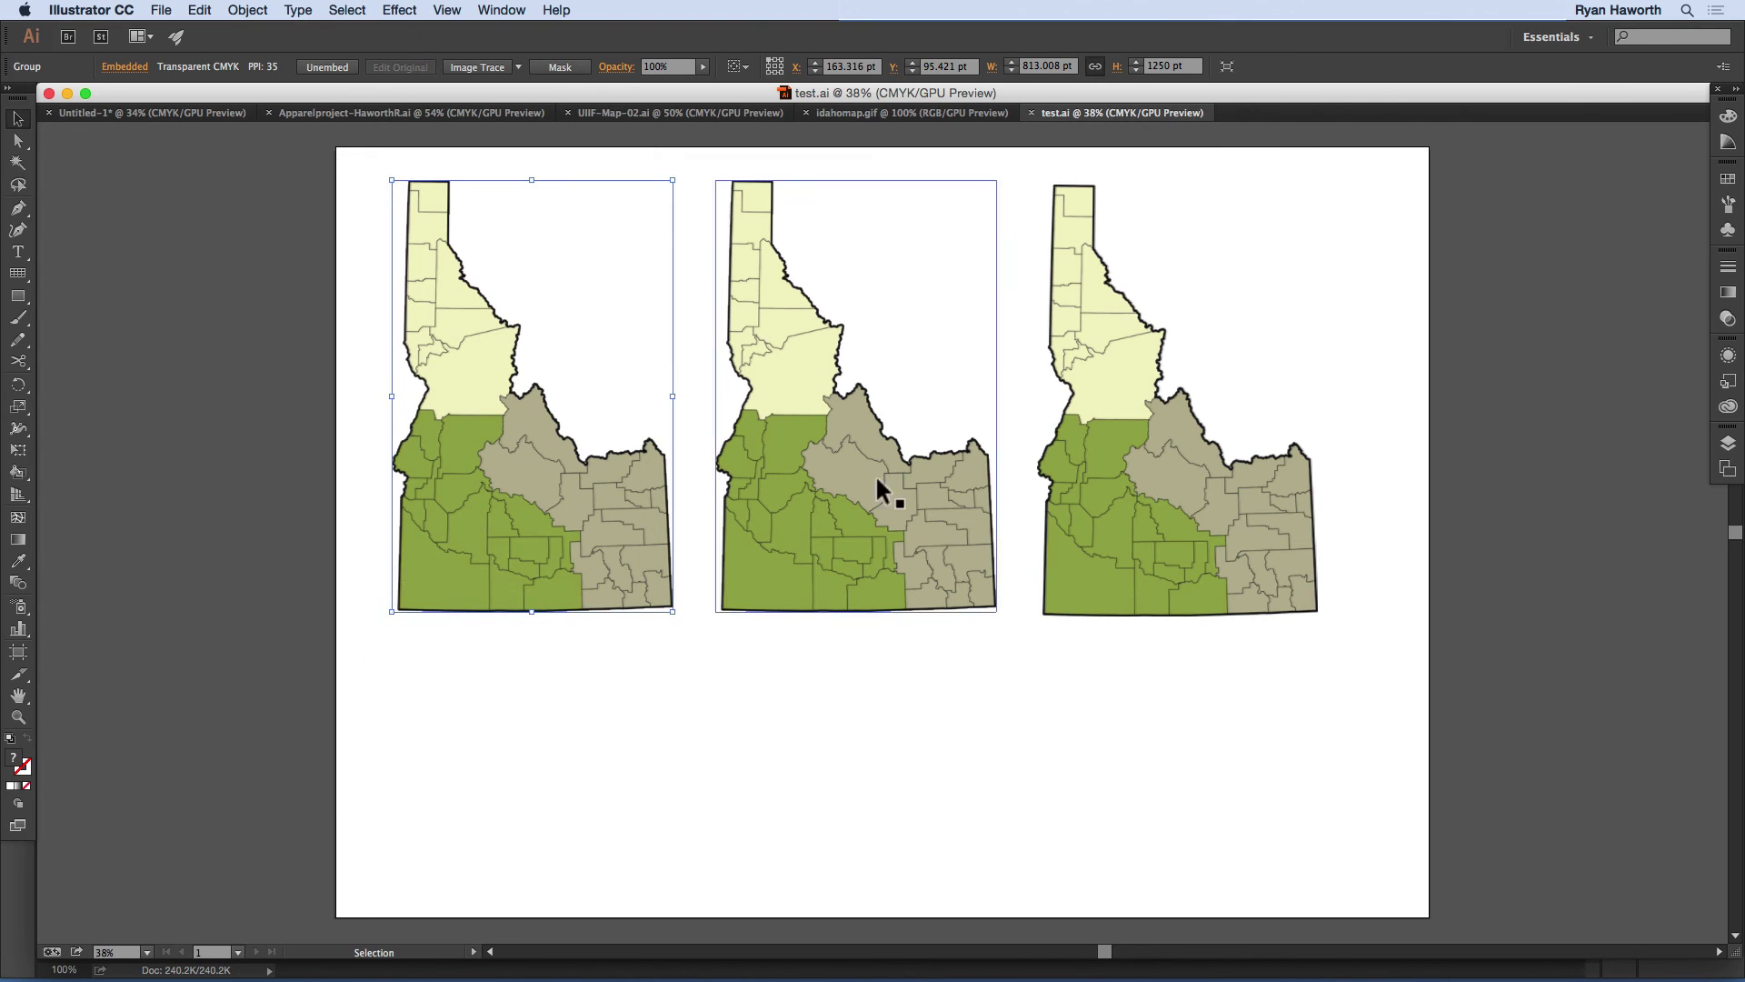